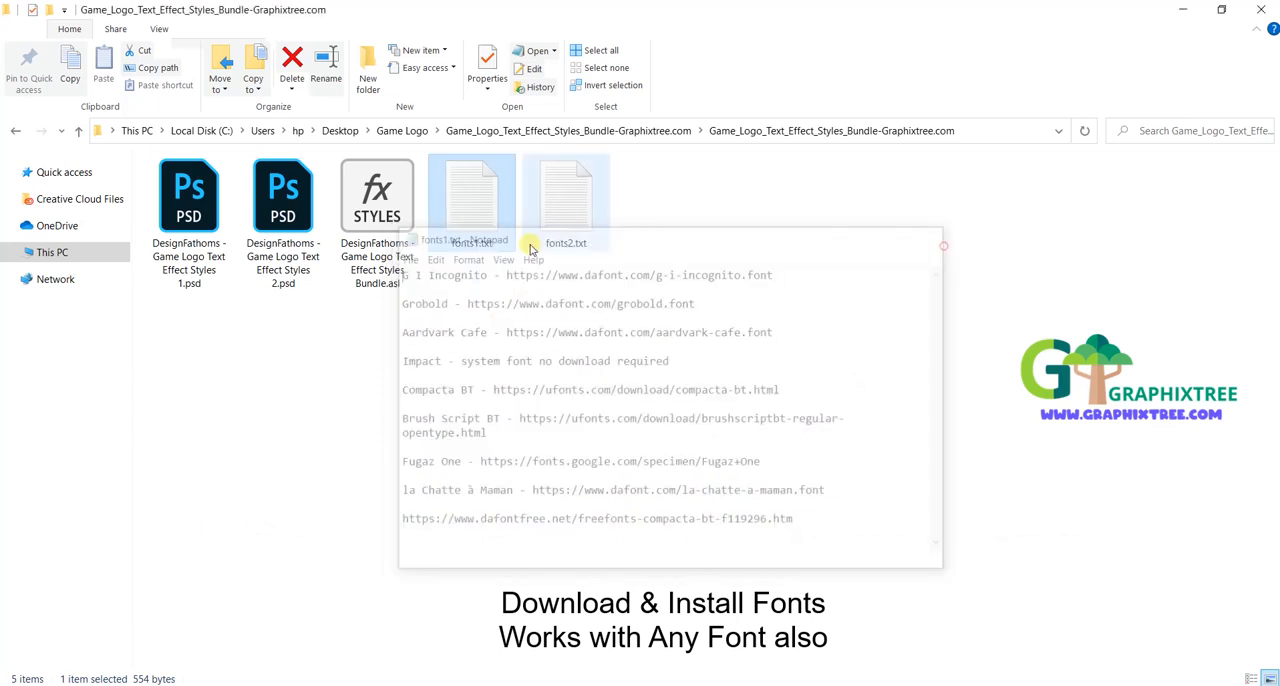
Step: Review the font list in fonts2.txt, close it, and open DesignFathoms - Game Logo Text Effect Styles 1.psd
double_click(571, 243)
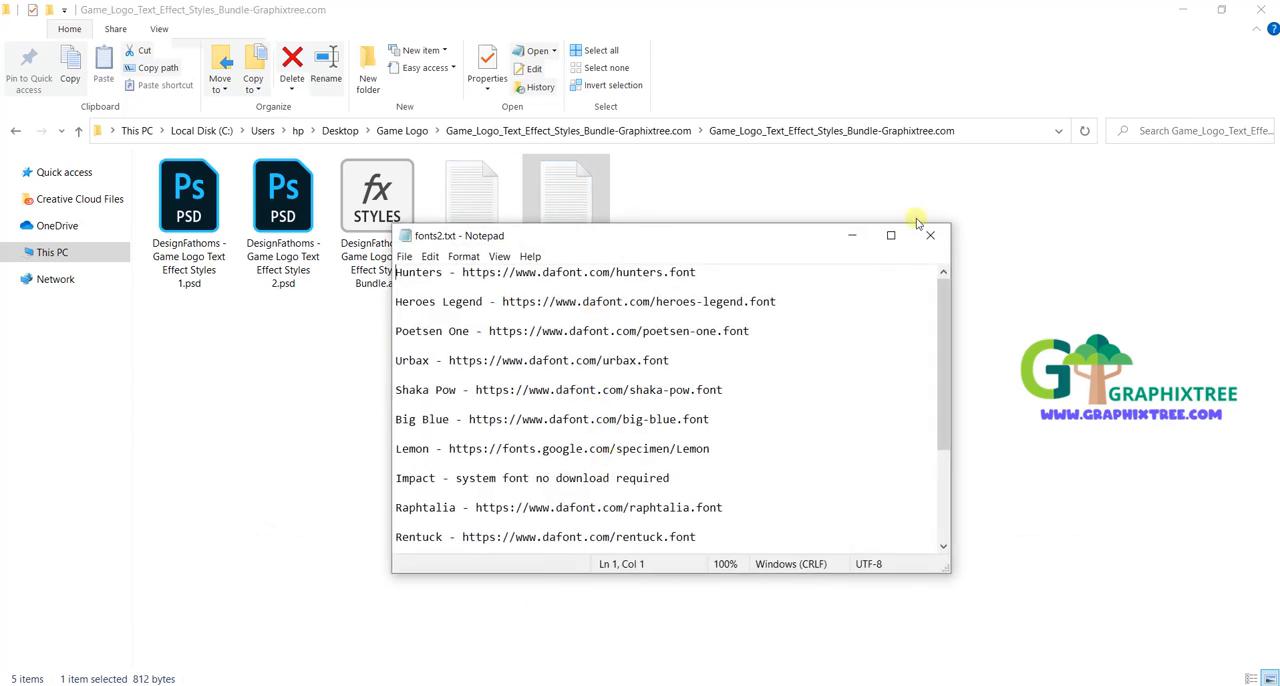
click(930, 235)
click(219, 260)
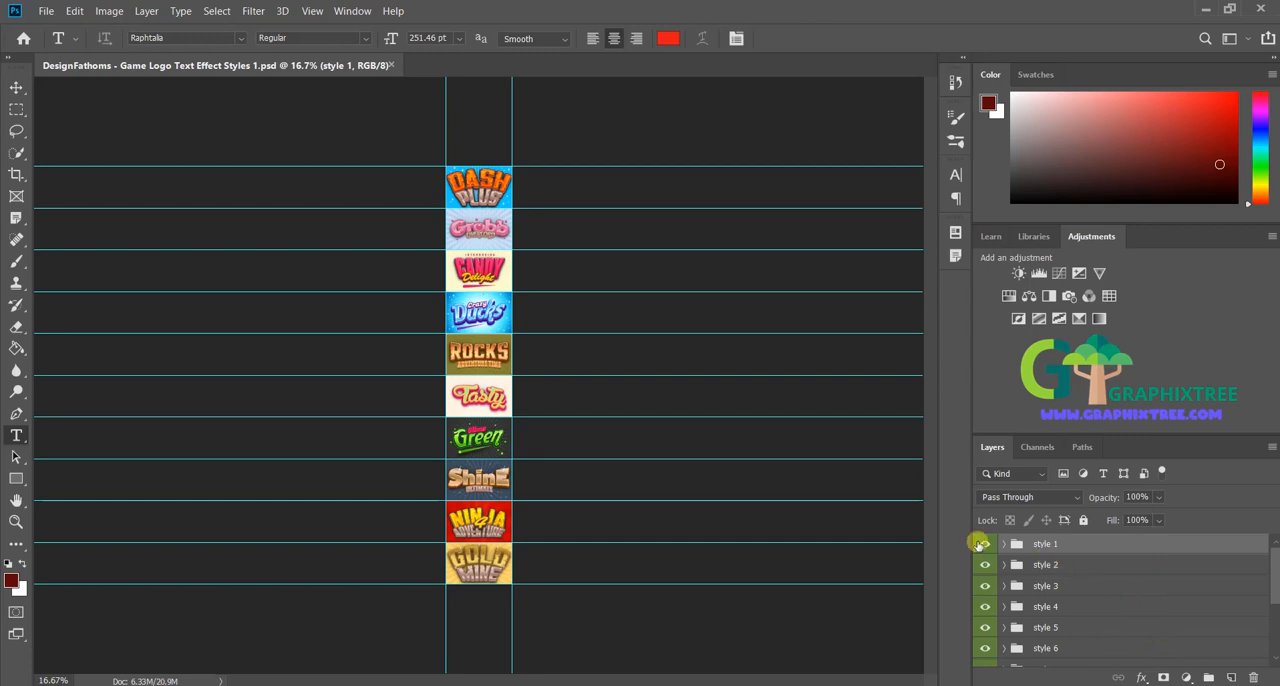
Step: Hide every style group except style 9, keeping the white Background layer visible
click(984, 544)
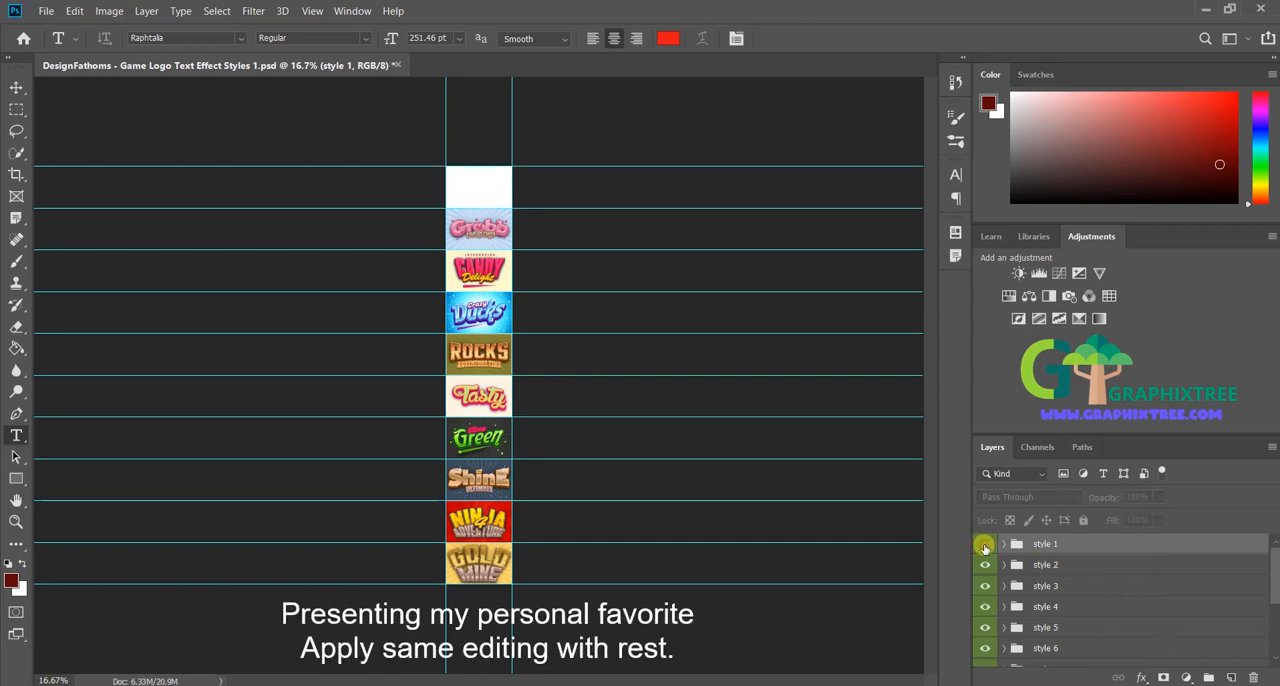
click(984, 545)
click(984, 545)
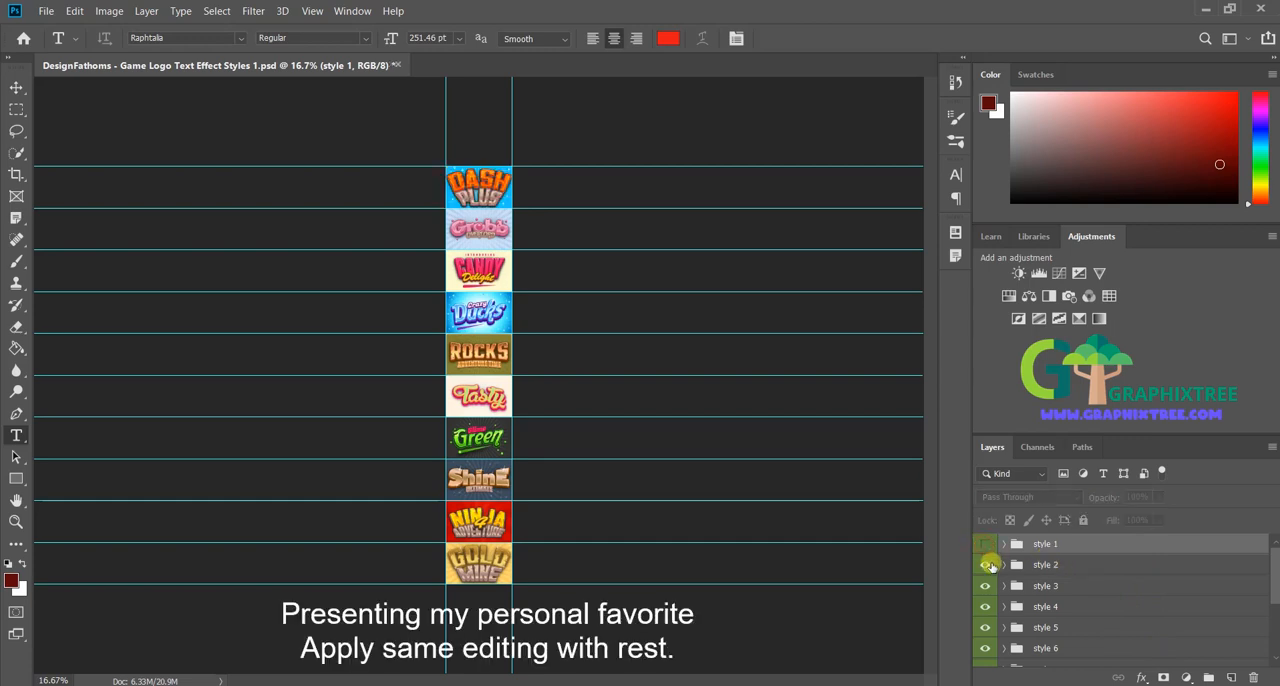
drag(985, 587, 985, 630)
drag(1276, 595, 1276, 630)
drag(986, 592, 1275, 627)
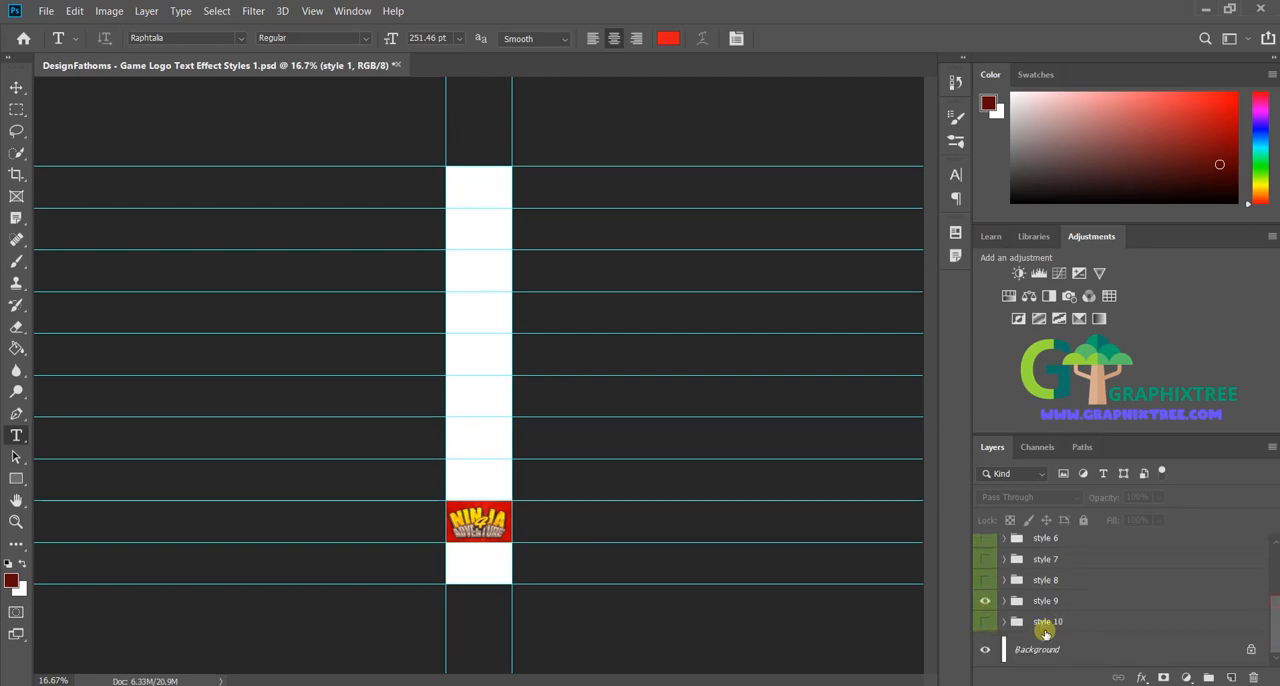
click(986, 653)
click(985, 653)
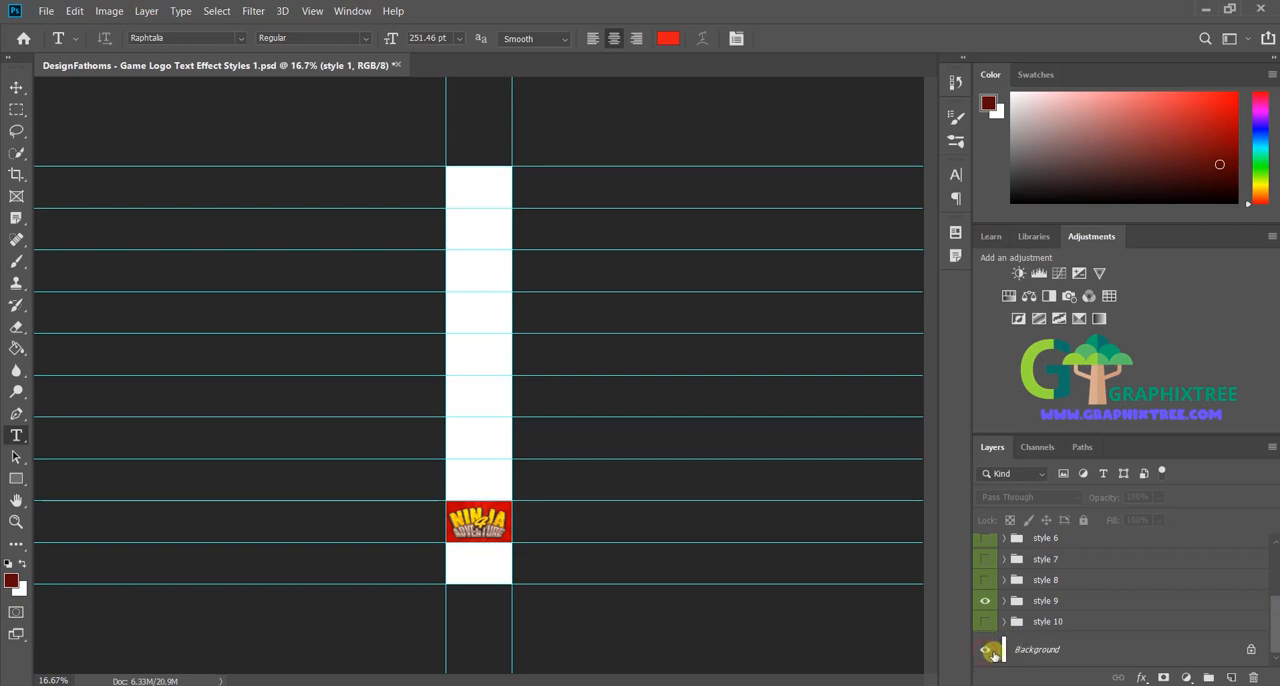
Step: Expand the style 9 group containing the Ninja 4 Adventure artwork and make it the active group
click(1004, 601)
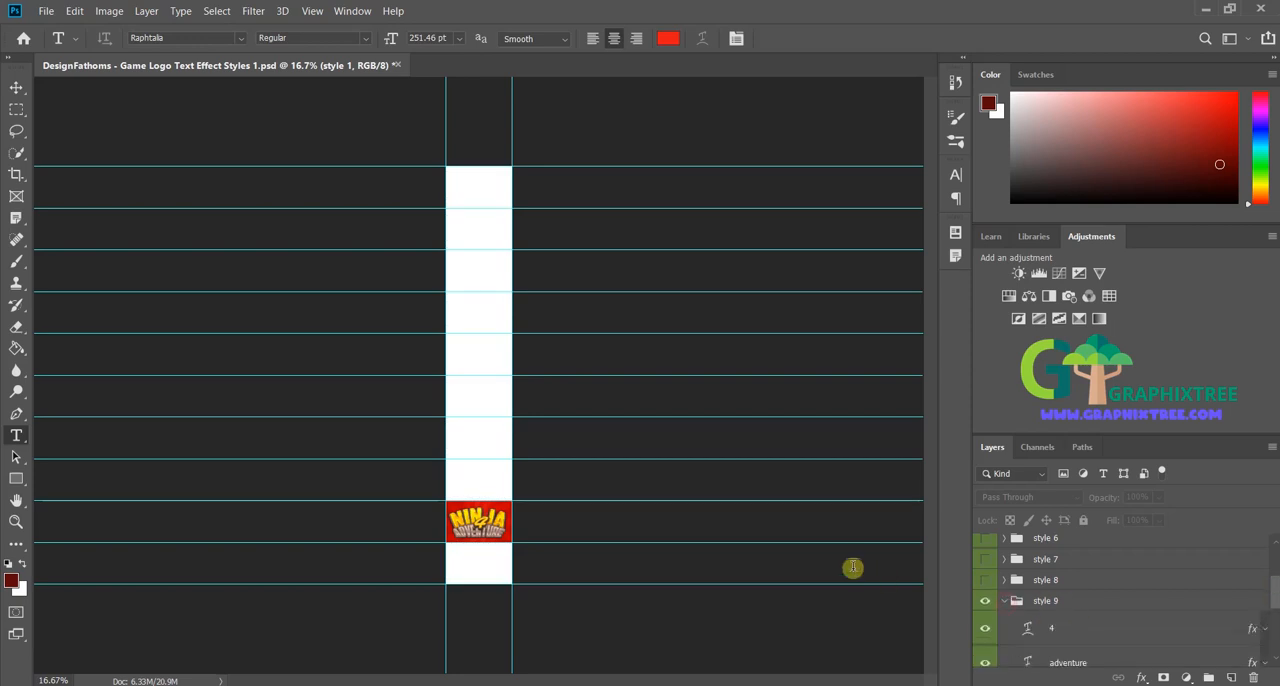
key(ctrl+plus)
key(ctrl+plus)
key(ctrl+plus)
key(ctrl+plus)
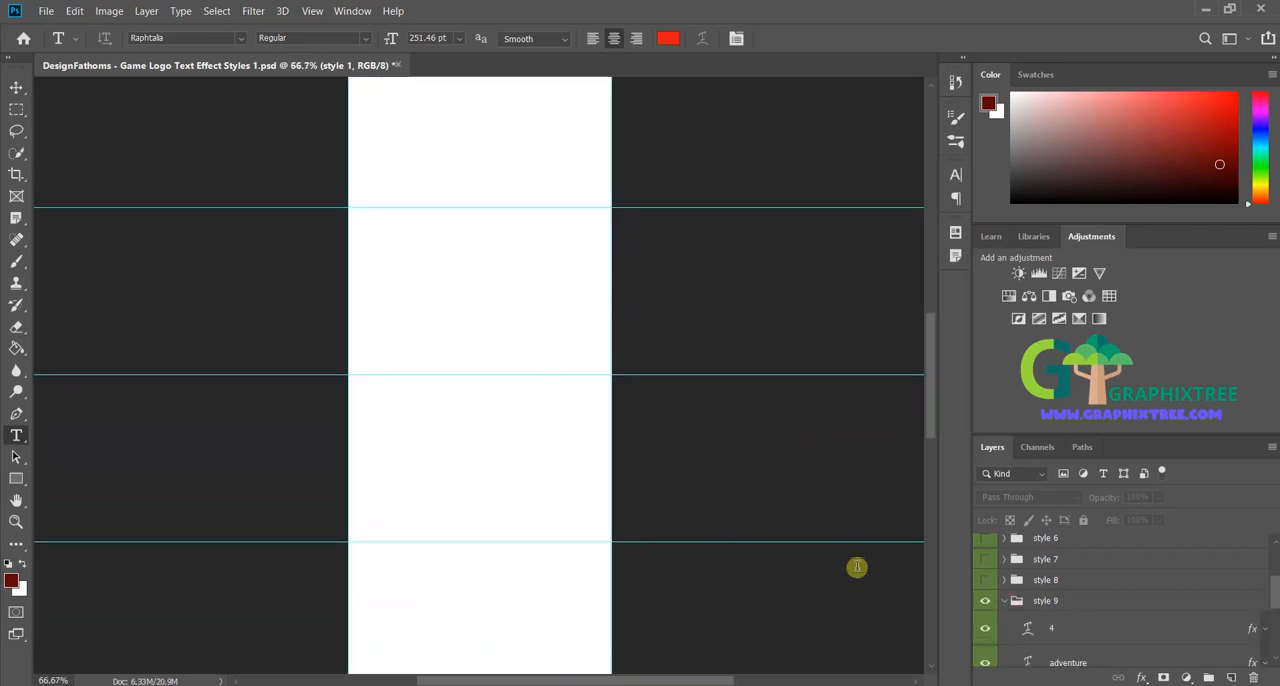
drag(929, 389, 929, 528)
key(ctrl+plus)
key(ctrl+plus)
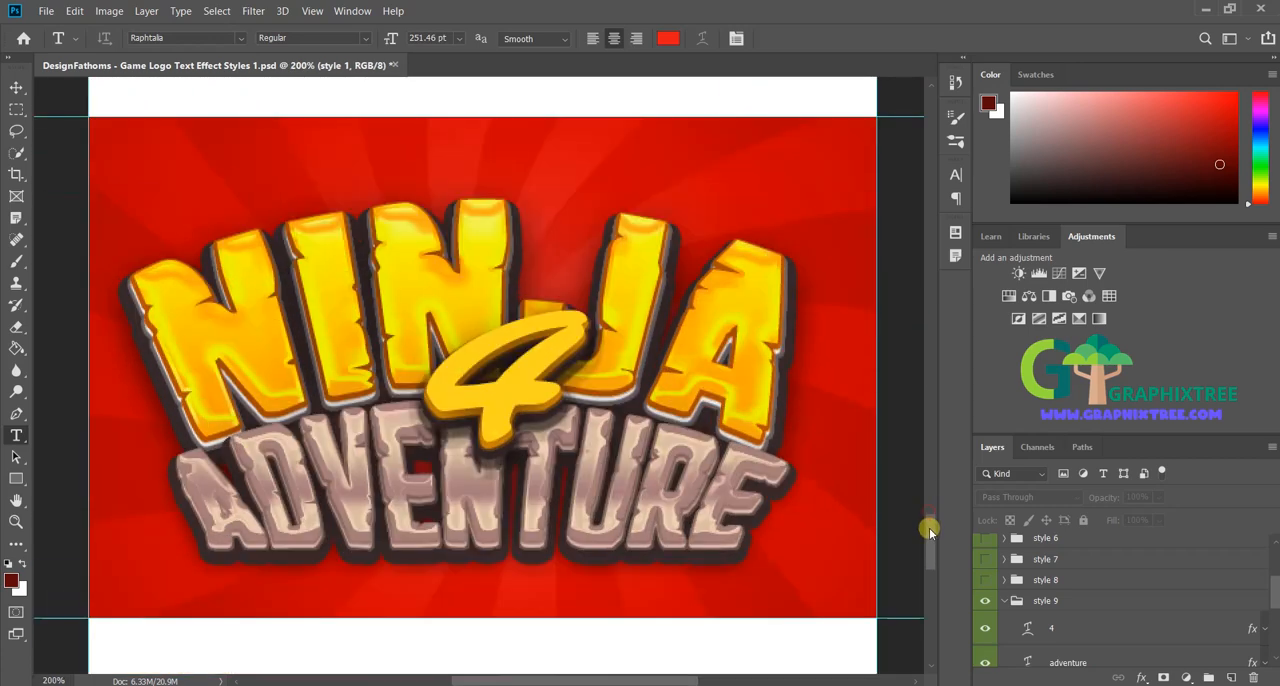
click(1168, 608)
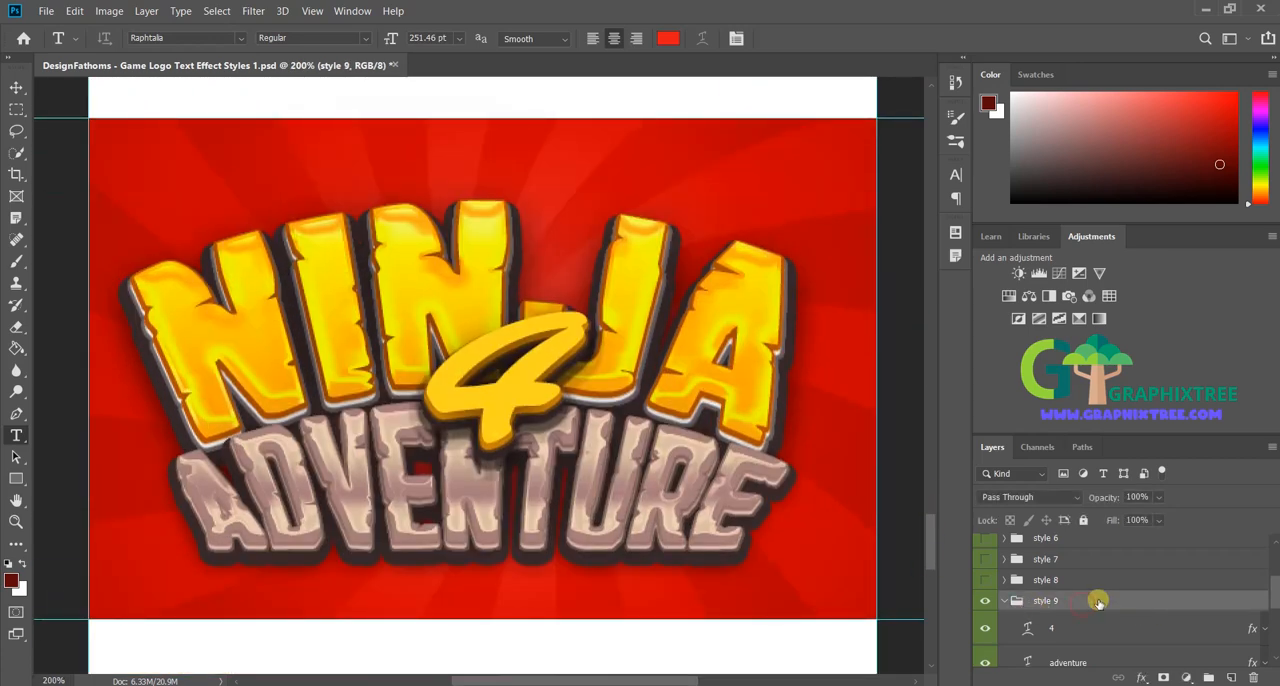
Step: Replace the text of the "4" layer in the style 9 group with "#"
scroll(1099, 600, down, 2)
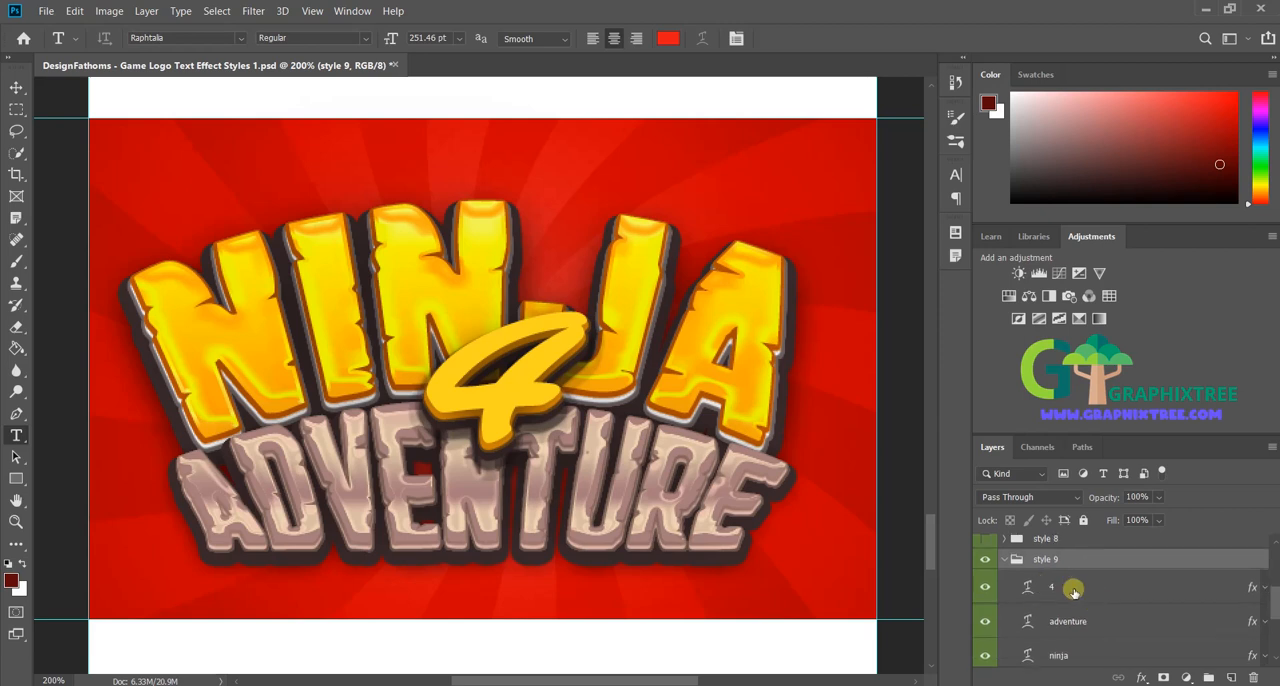
click(1062, 591)
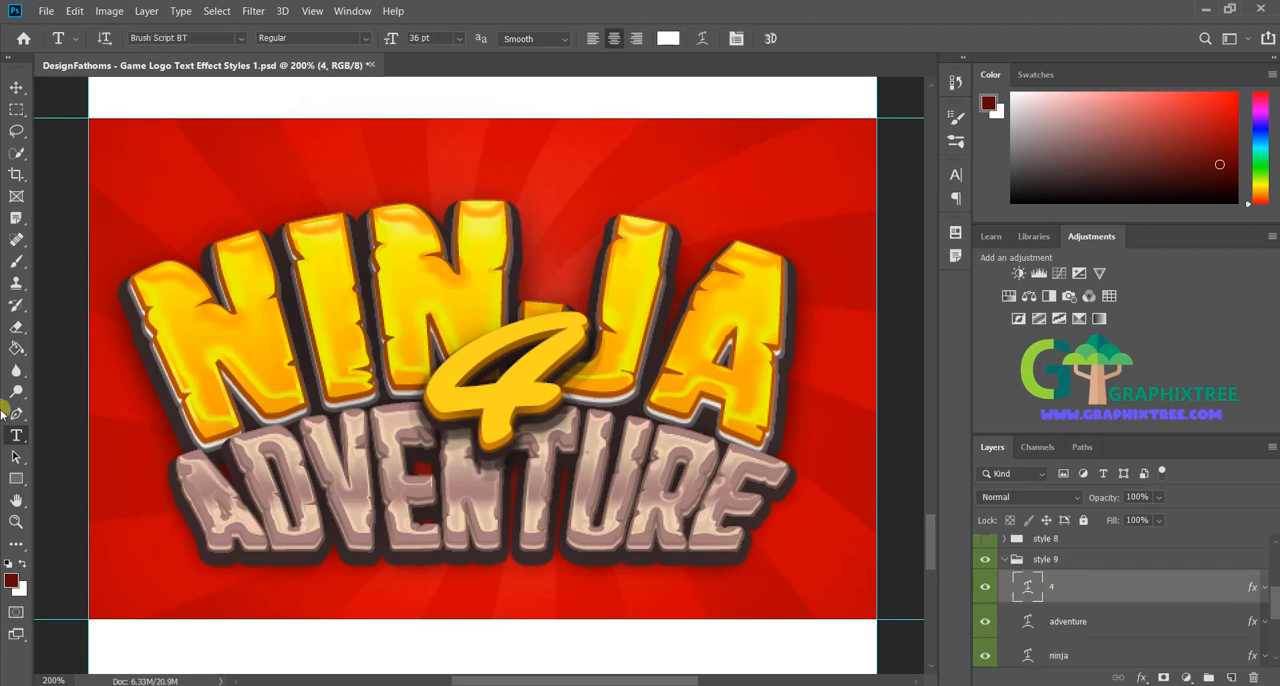
click(543, 405)
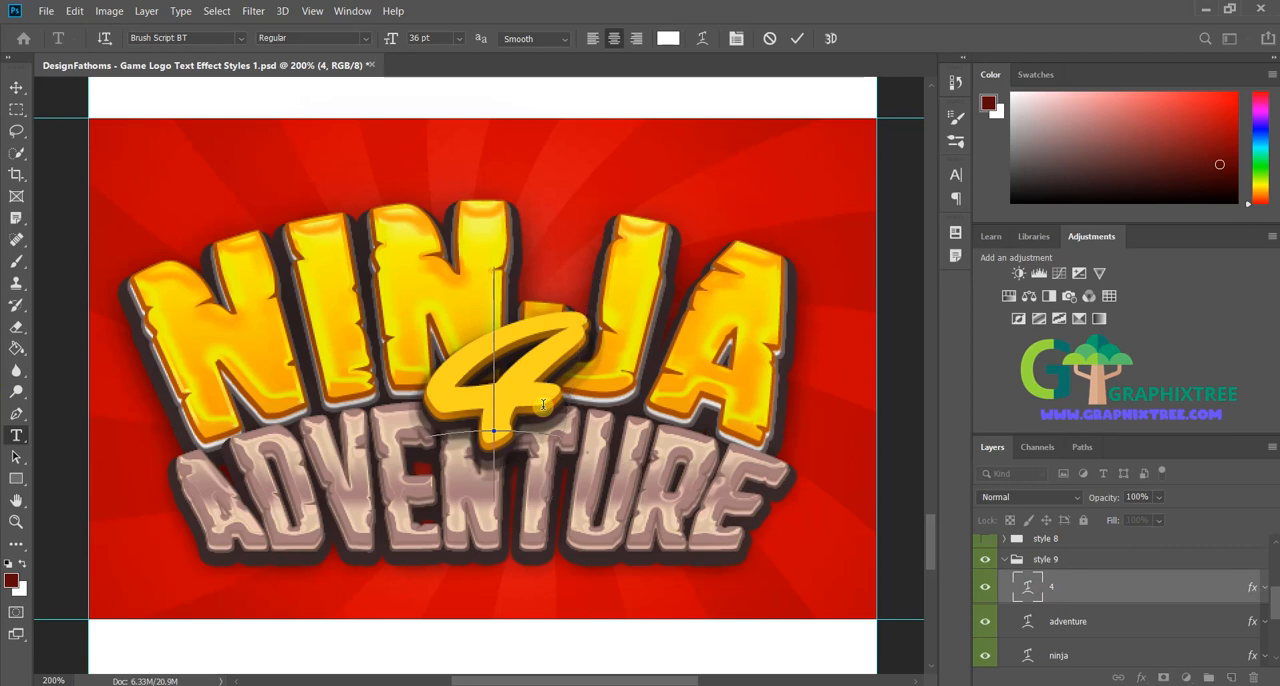
key(BackSpace)
text(#)
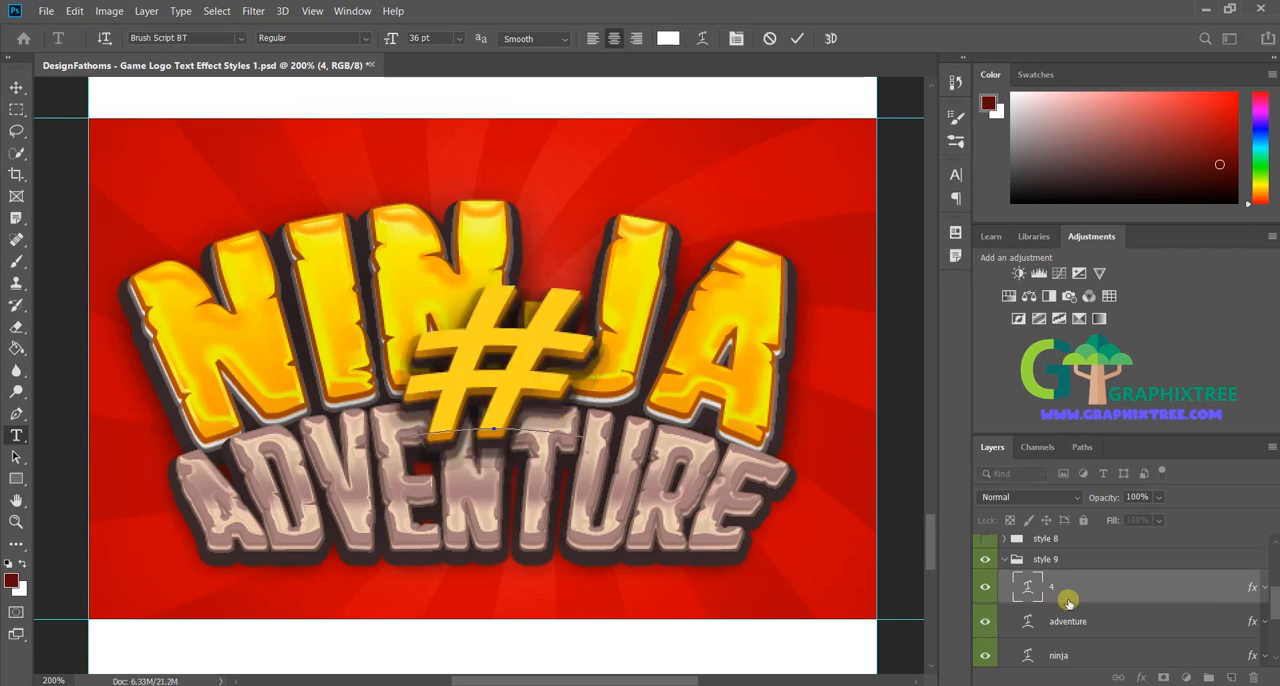
Step: Replace the text of the "ninja" layer with "graphix" and commit the edit
click(1087, 621)
click(648, 350)
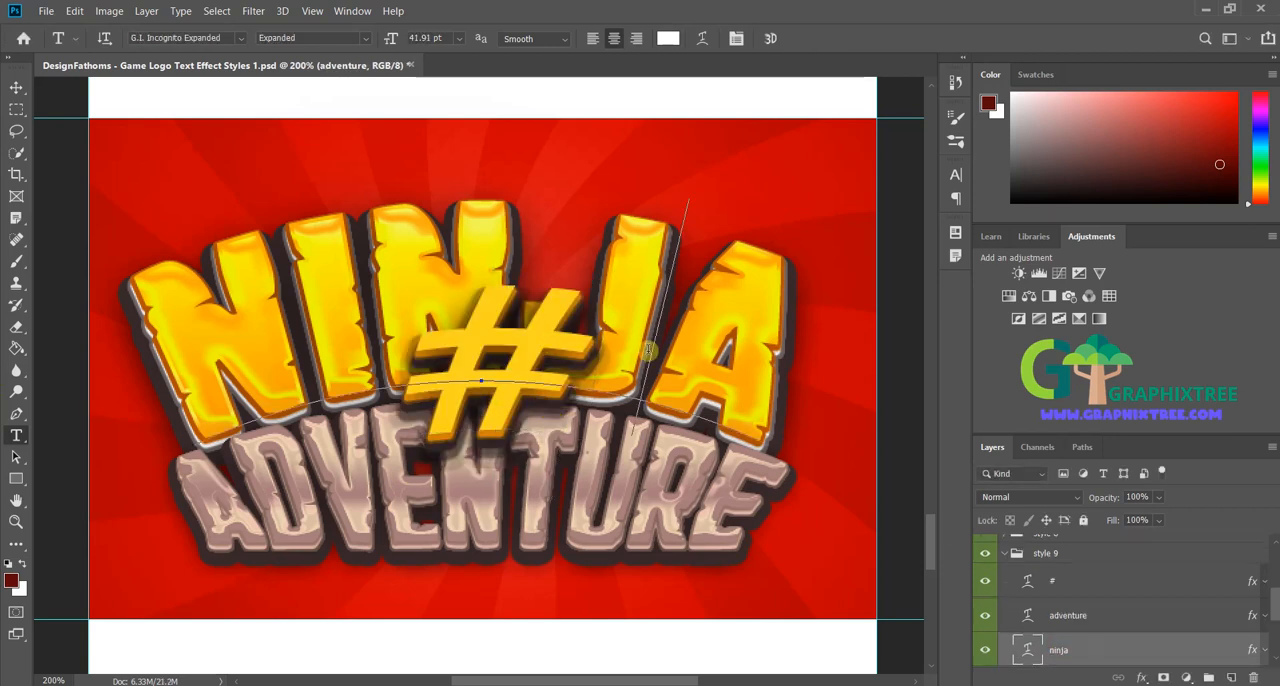
key(ctrl+a)
text(graphi)
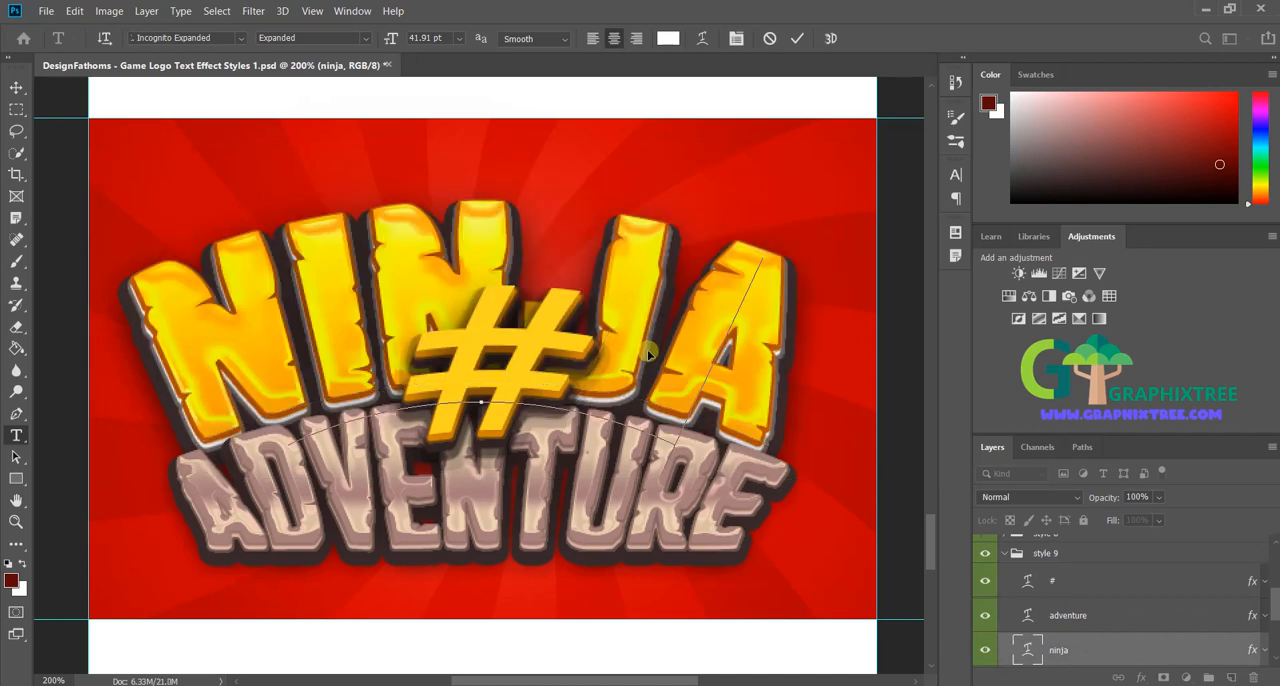
text(x)
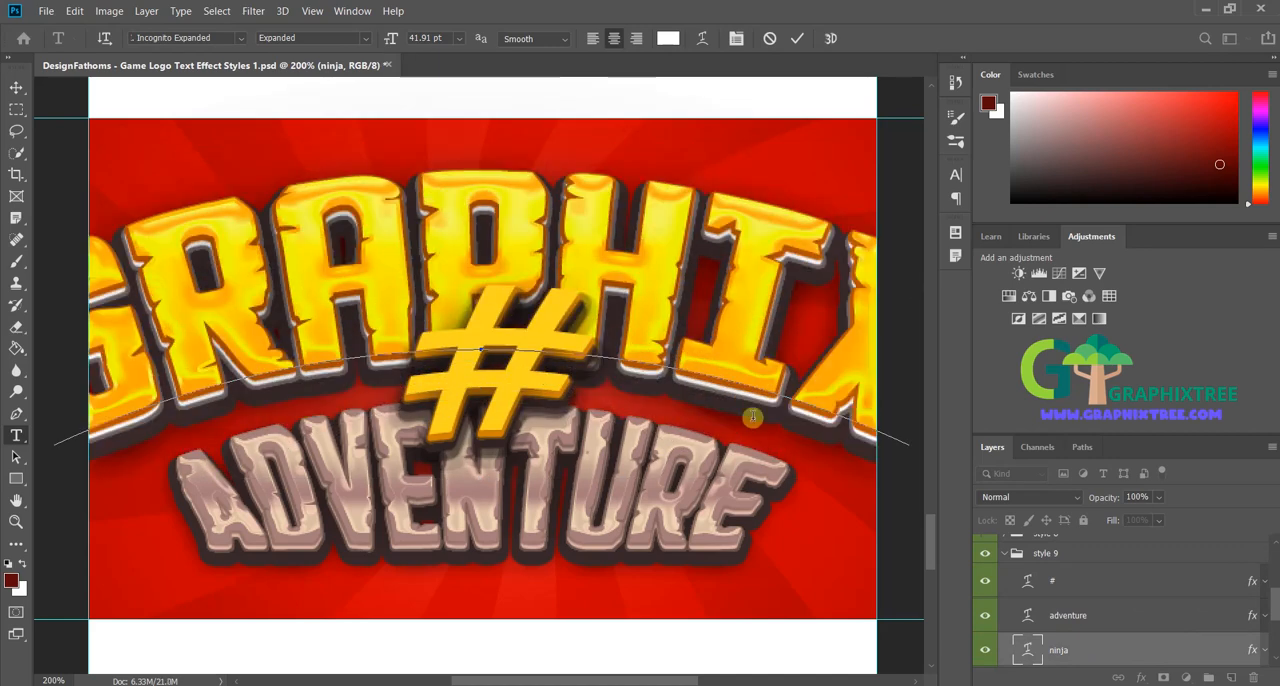
scroll(1098, 578, down, 1)
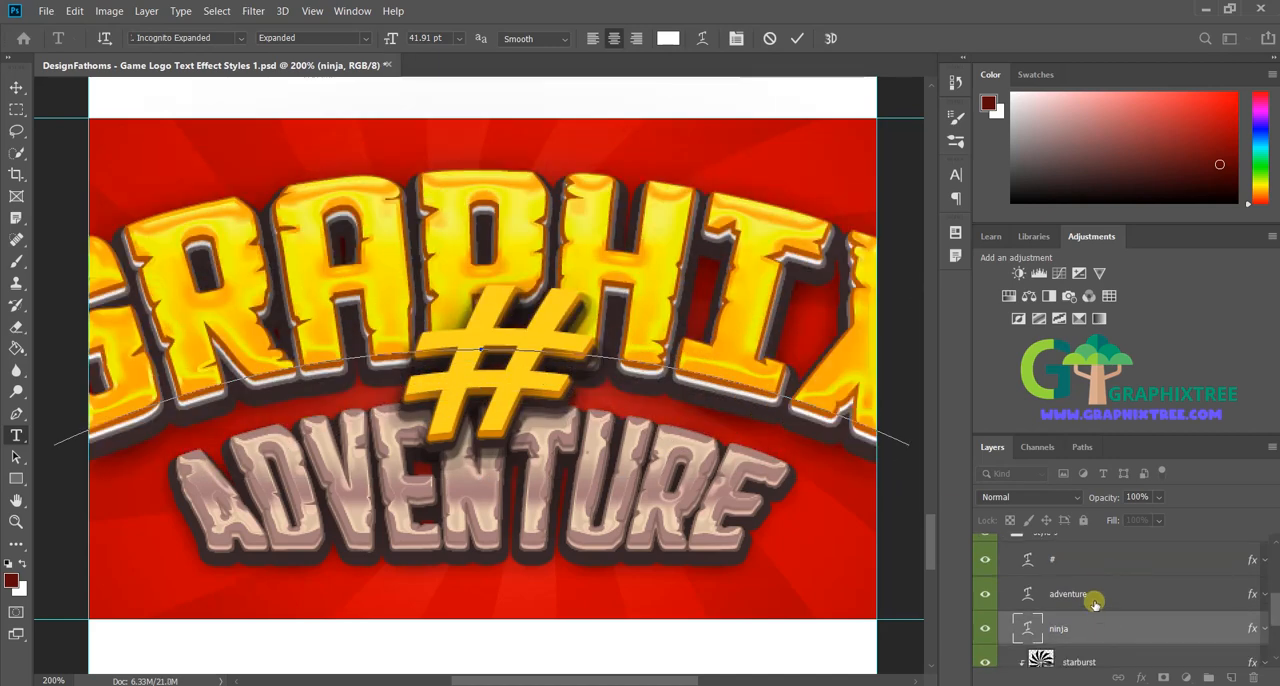
click(1095, 603)
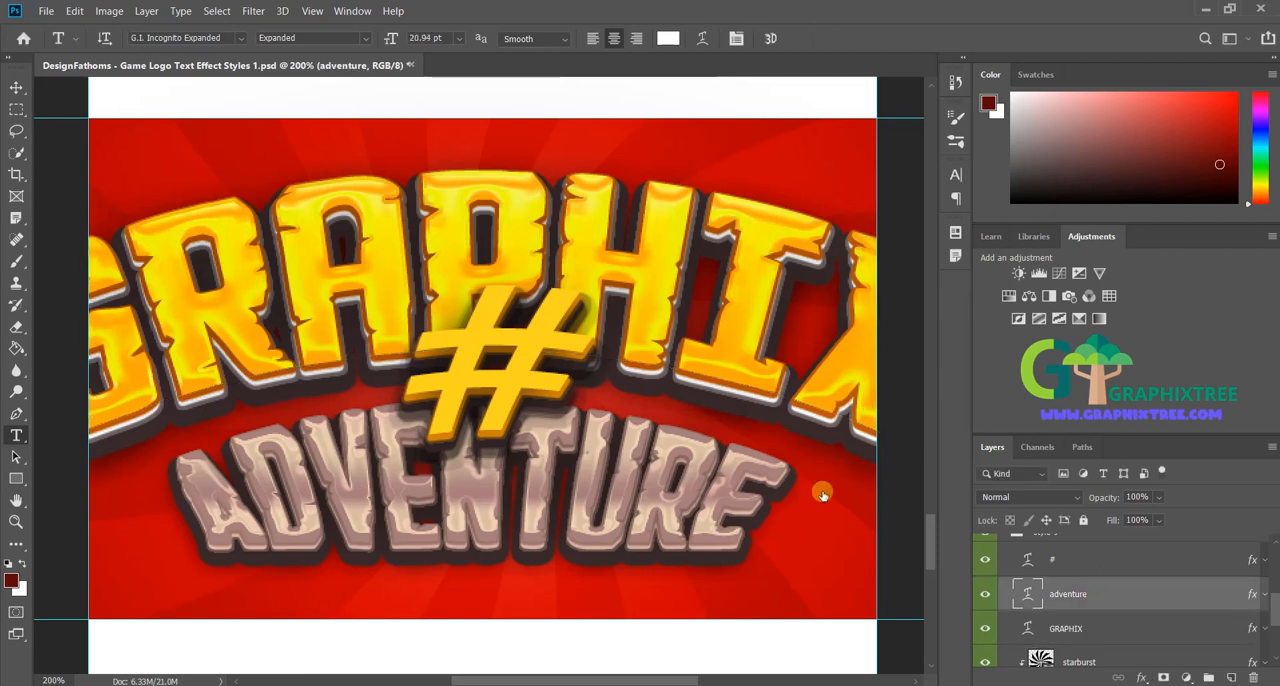
Step: Reduce the font size of the whole GRAPHIX text to 30.91 pt and commit it
click(1081, 626)
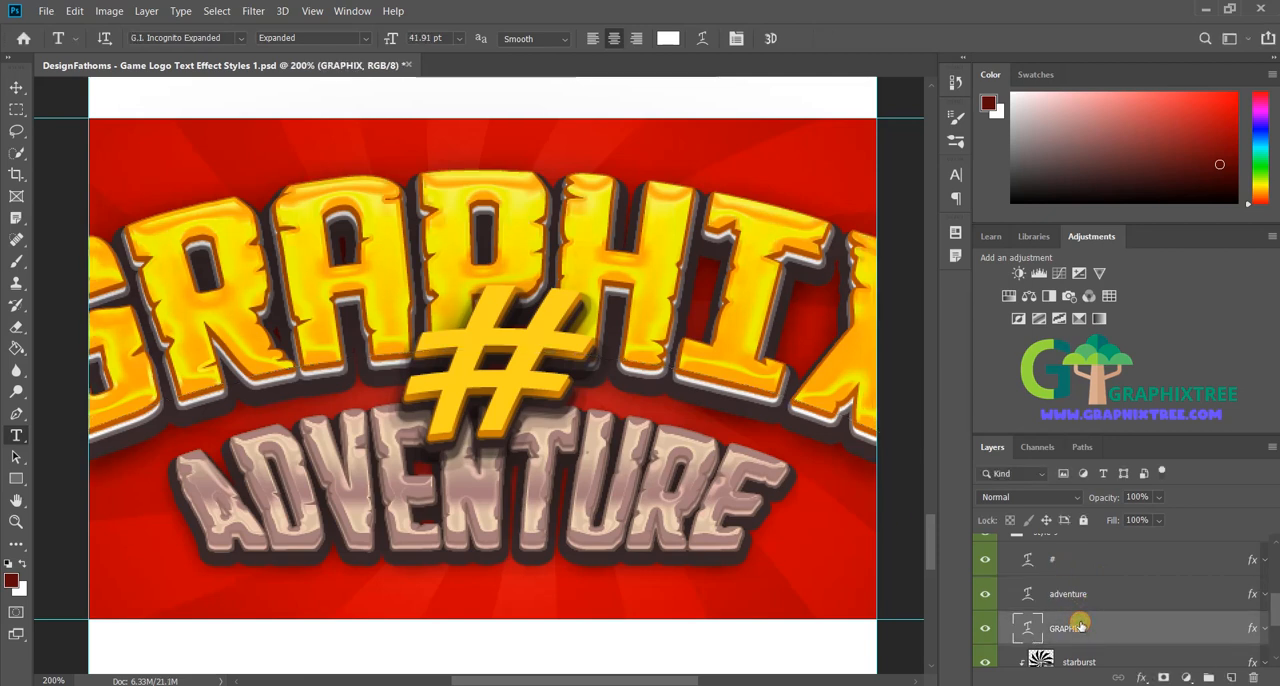
double_click(696, 333)
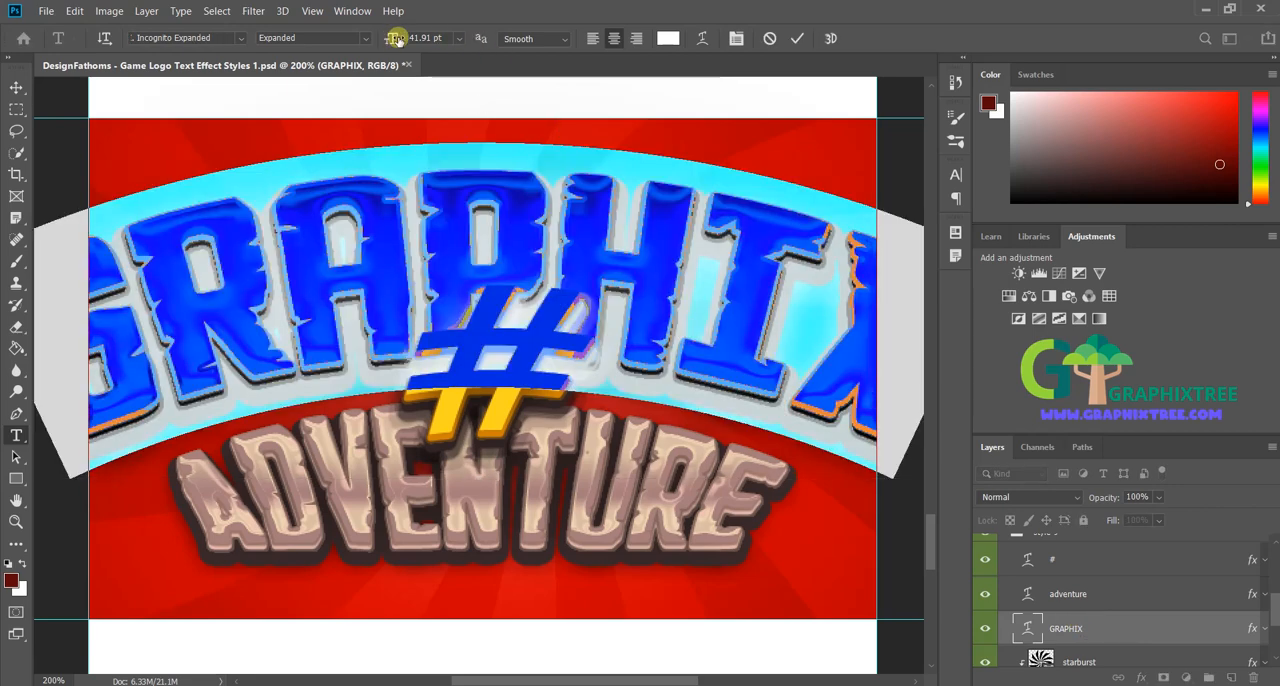
drag(397, 38, 386, 38)
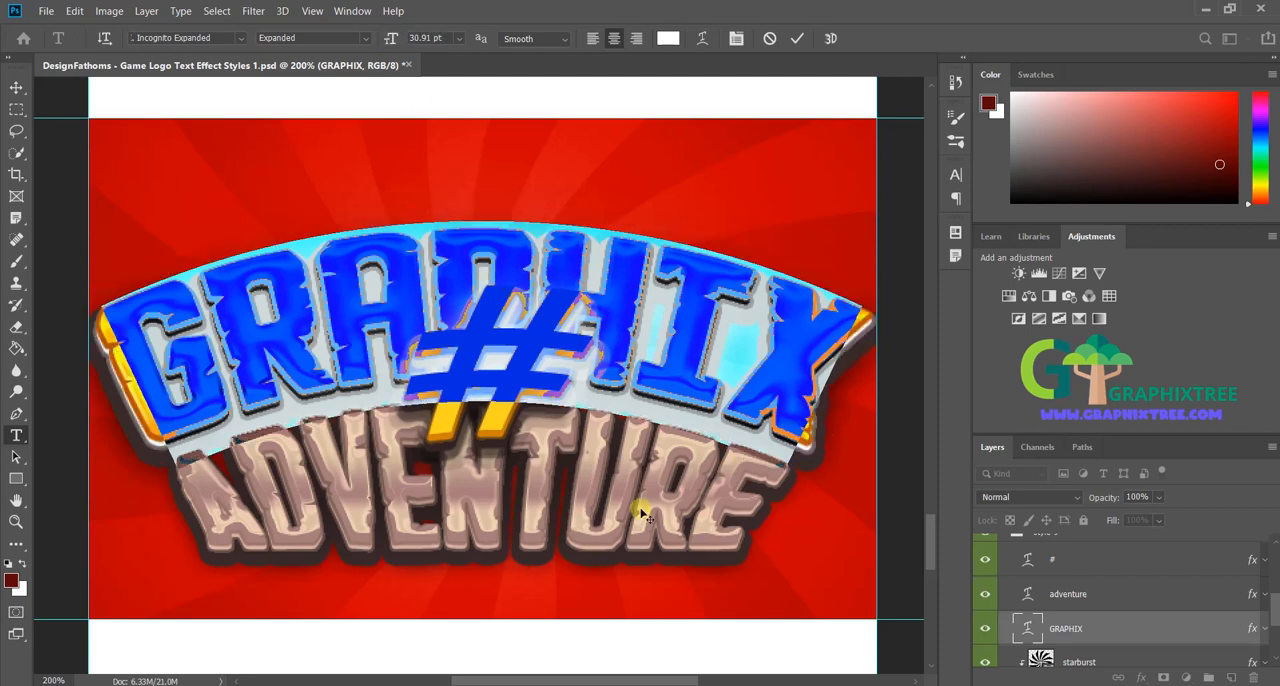
click(1066, 594)
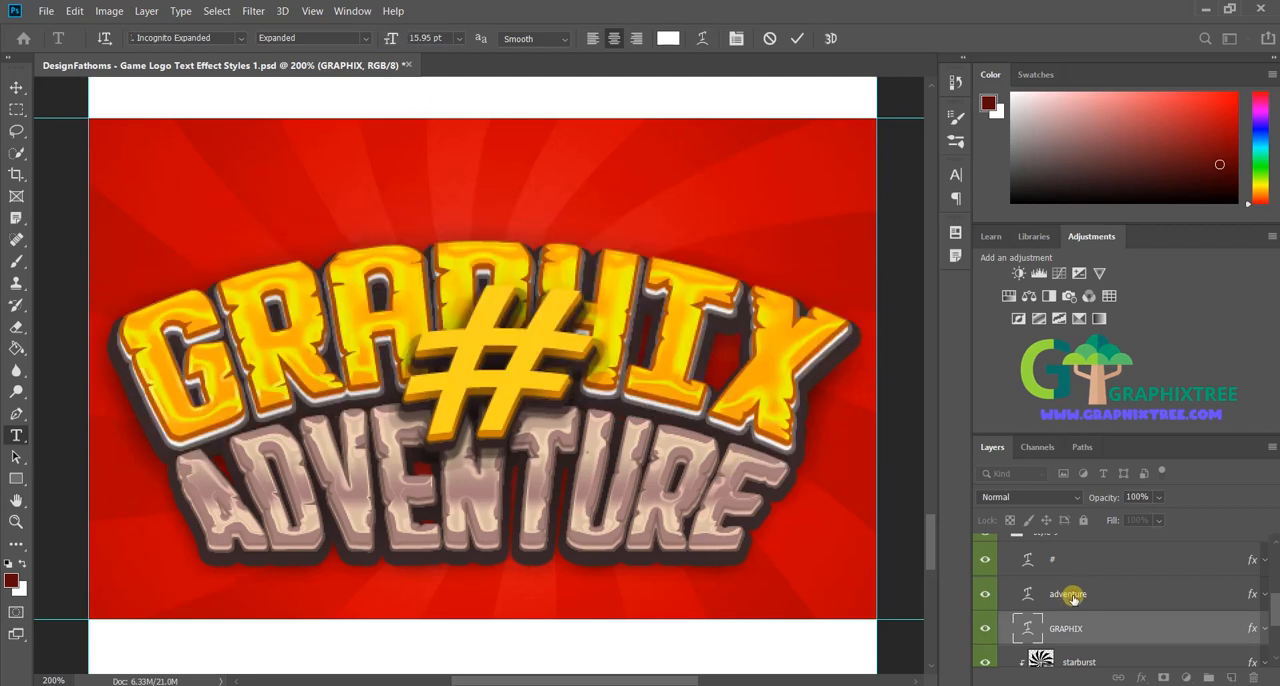
Step: Replace the text of the "adventure" layer with "tree" and commit the edit
click(1109, 633)
click(1110, 654)
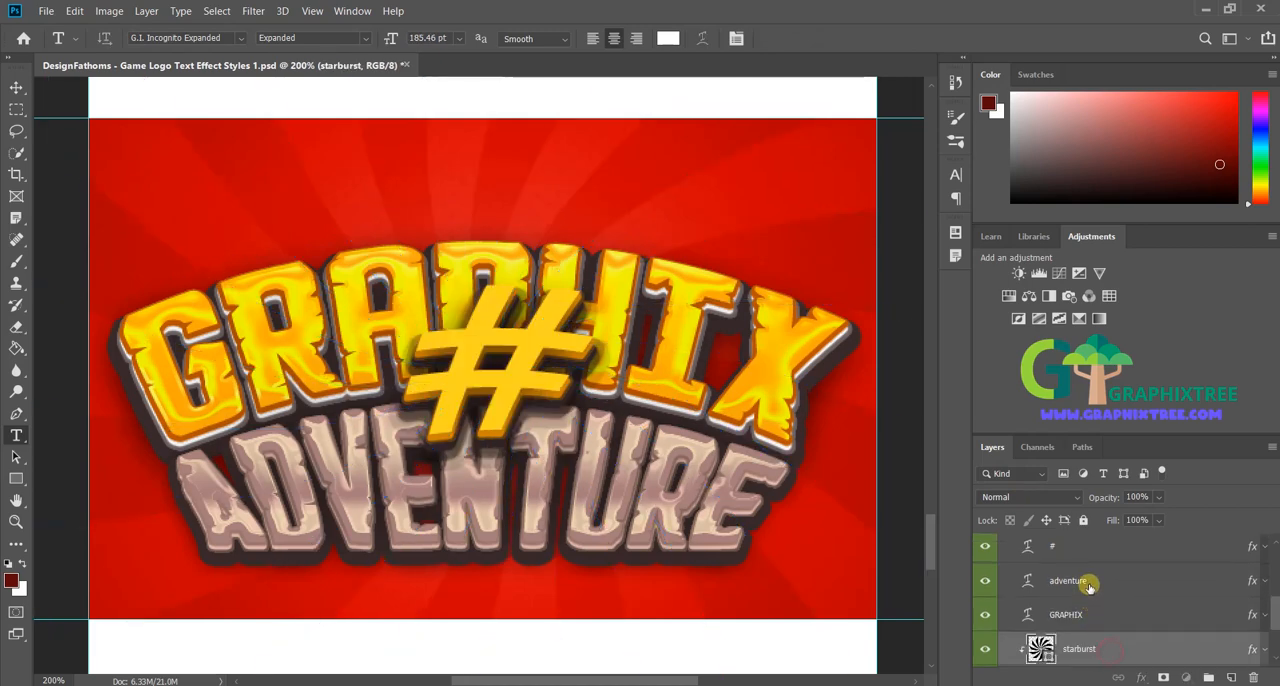
click(1088, 586)
click(537, 518)
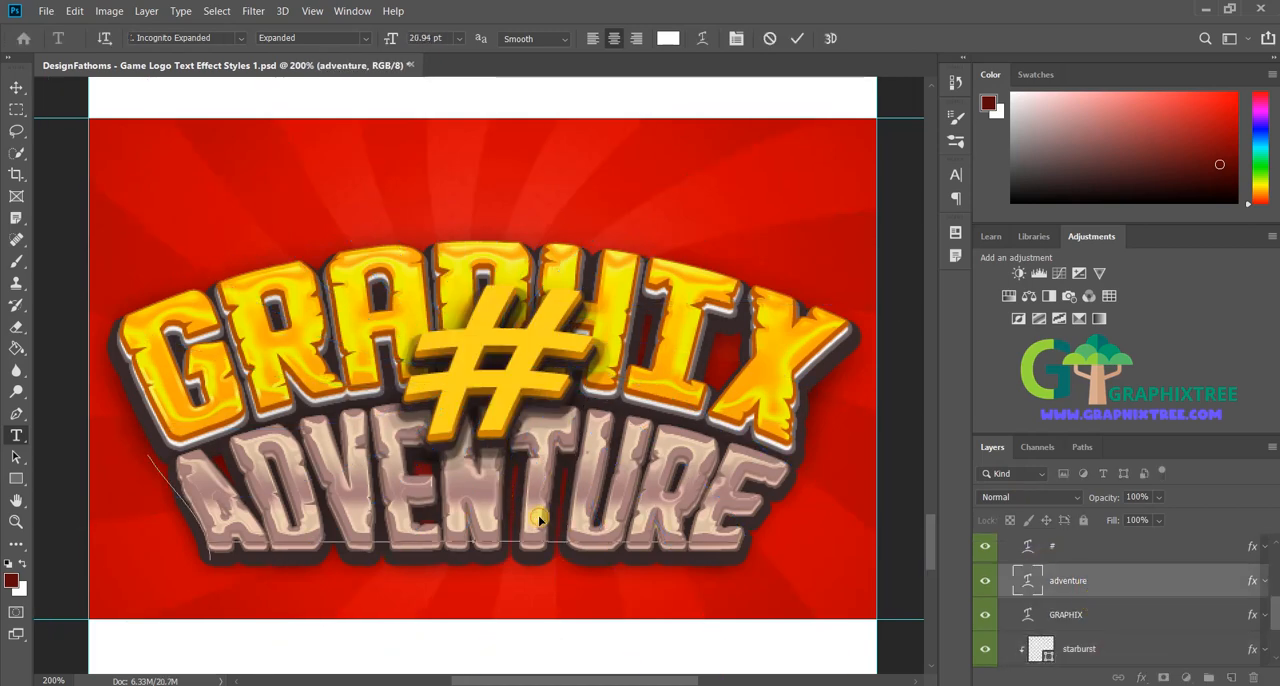
key(ctrl+a)
text(tree)
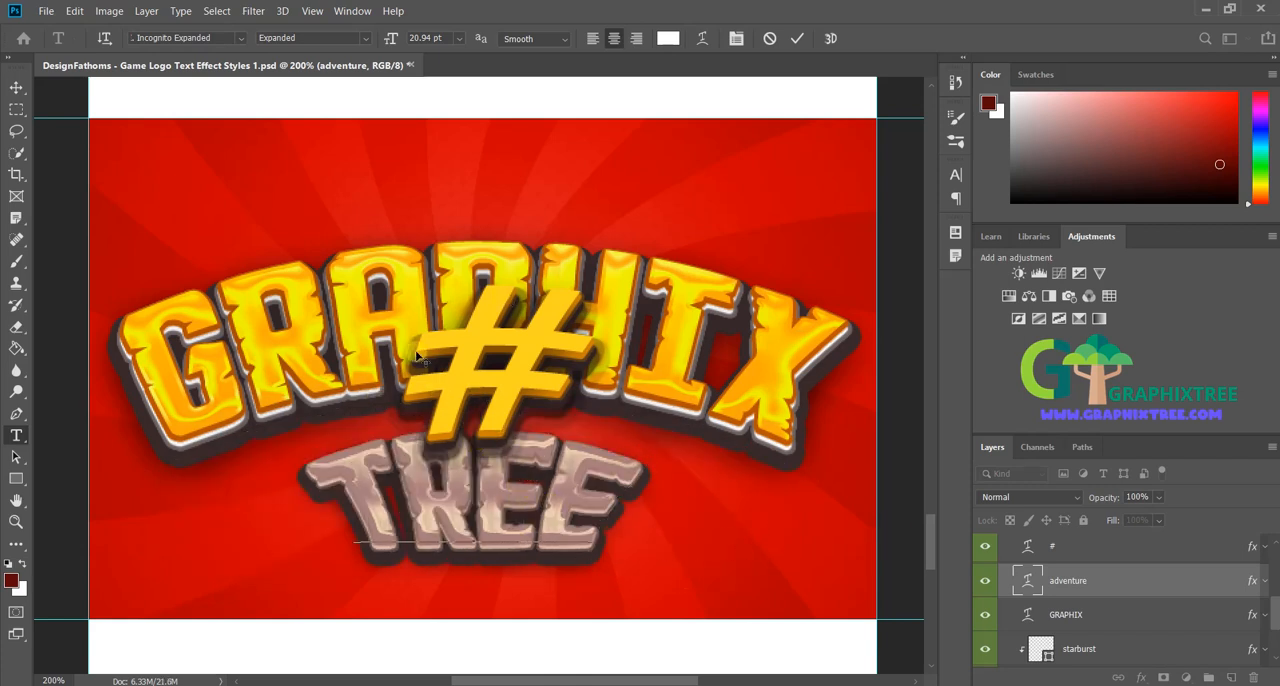
click(729, 475)
Step: Change the Color Overlay of the "#" layer to blue 33b7d8
click(1105, 553)
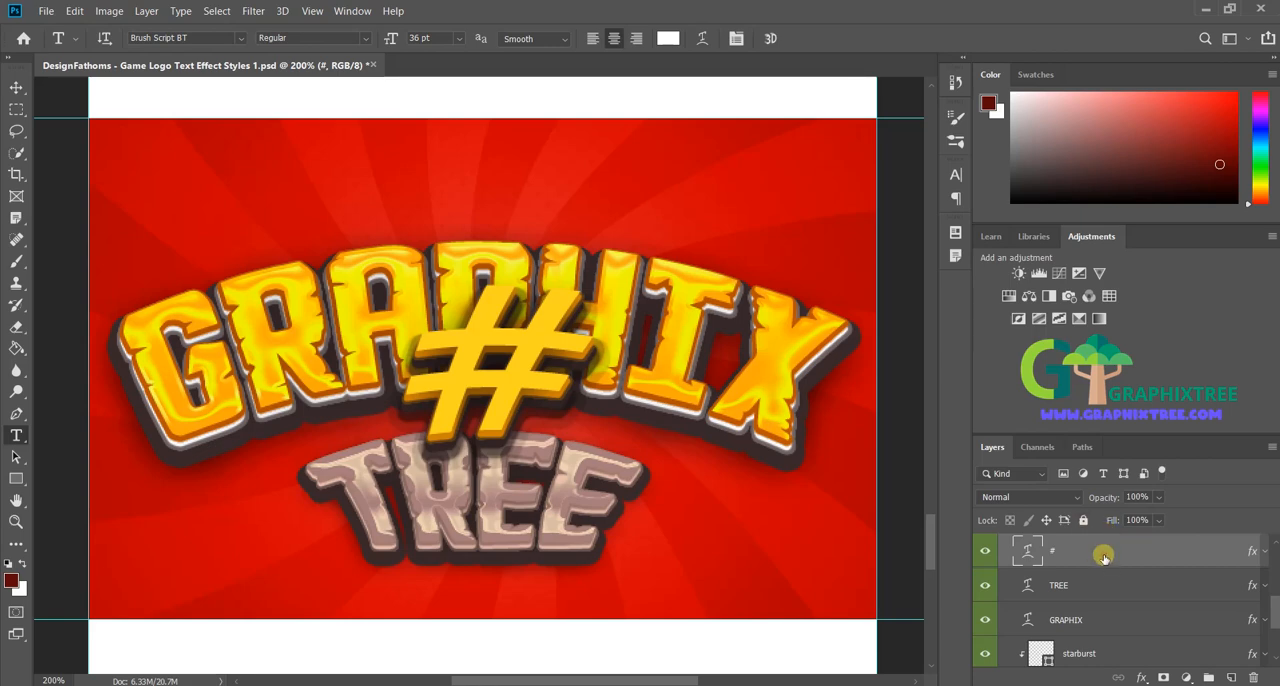
double_click(1104, 557)
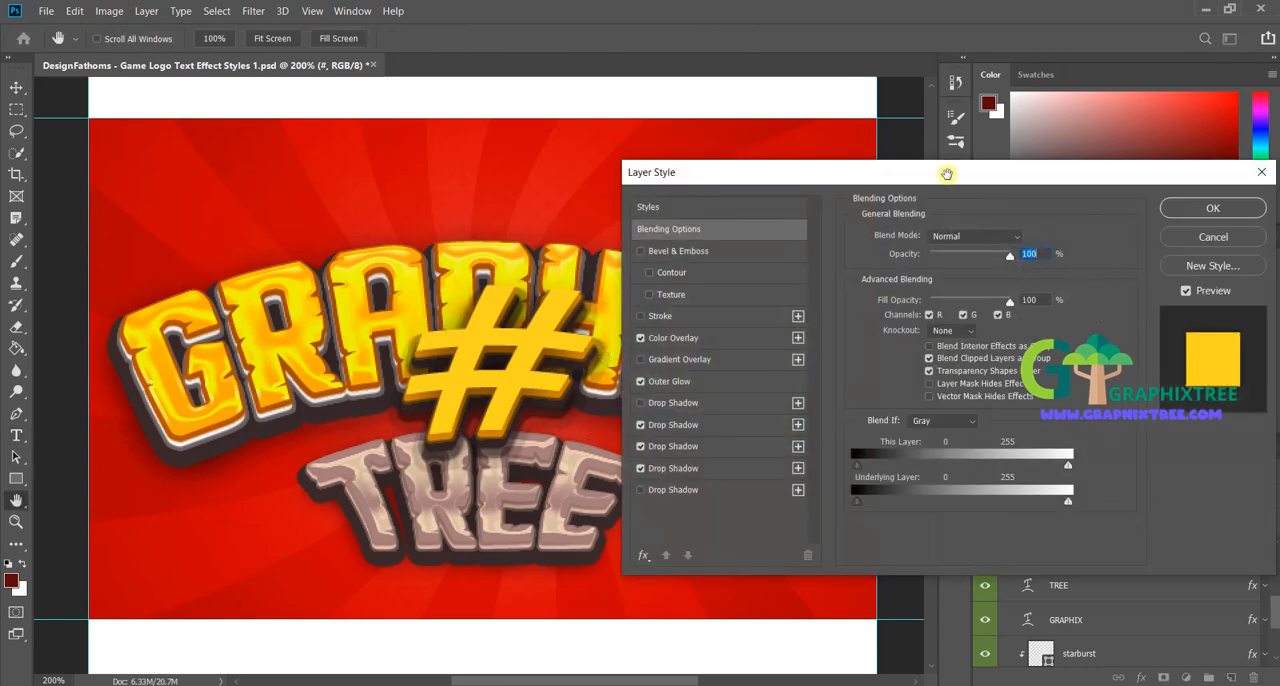
mouse_move(946, 174)
mouse_down()
mouse_move(918, 175)
mouse_move(951, 178)
mouse_up()
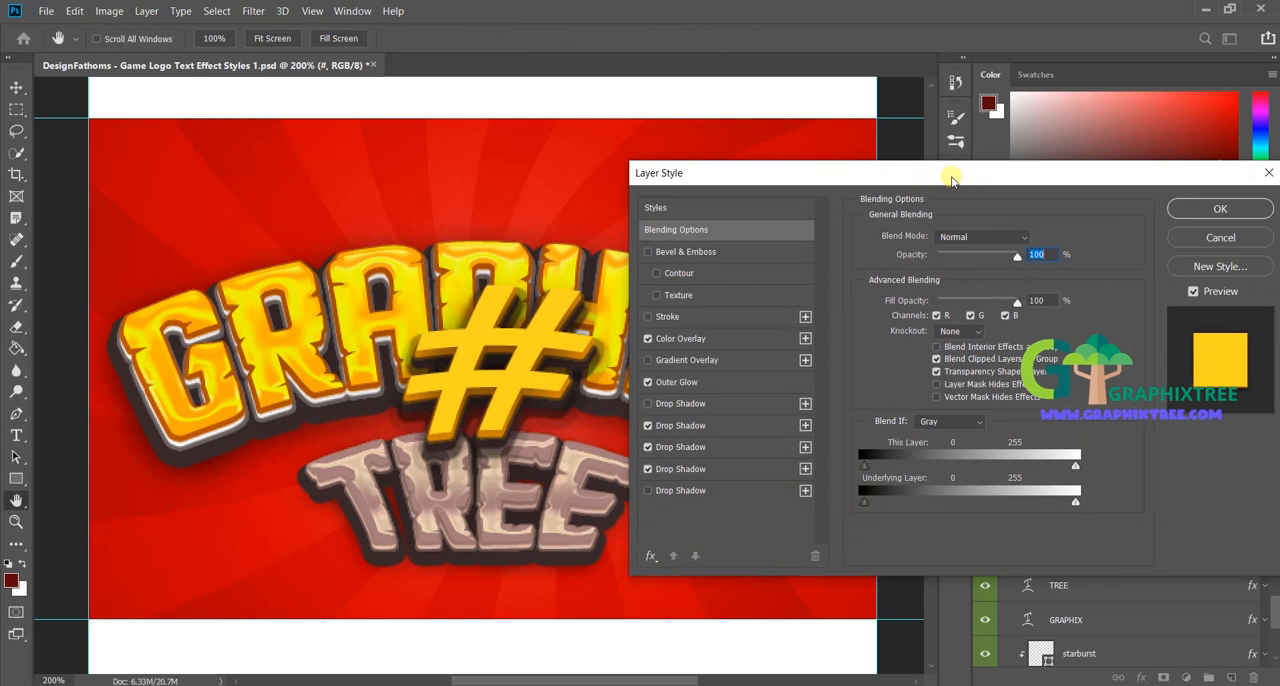
click(702, 340)
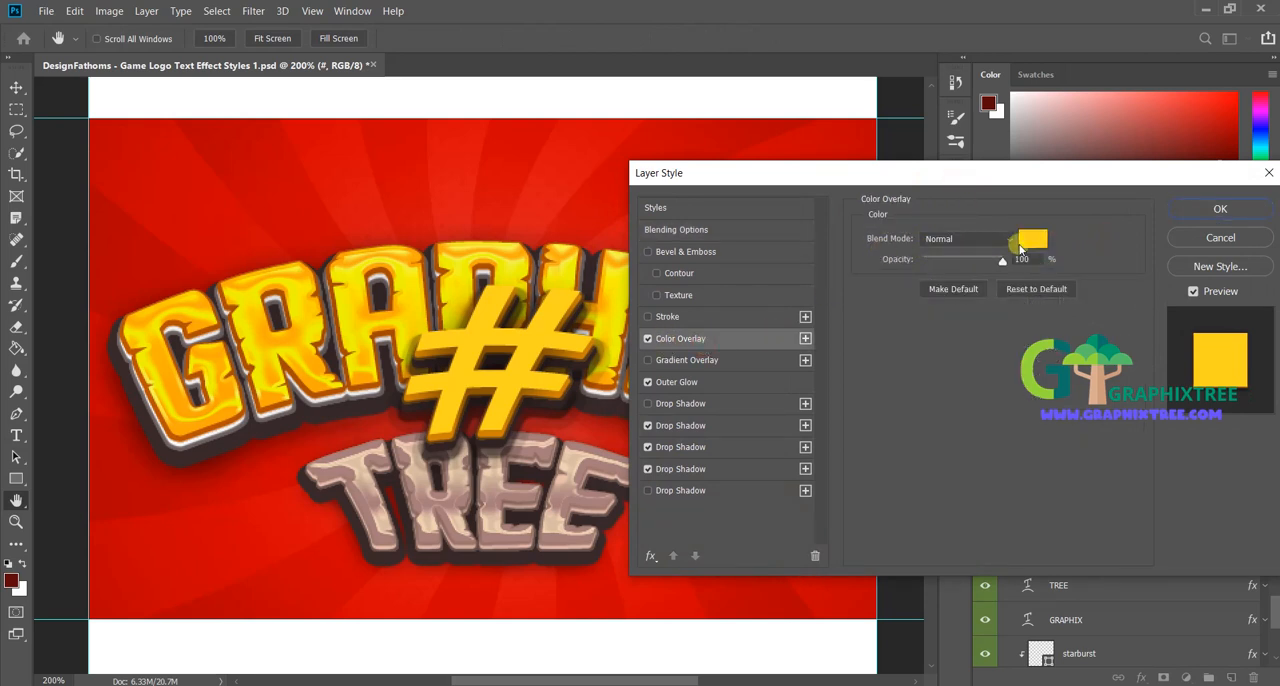
click(1031, 241)
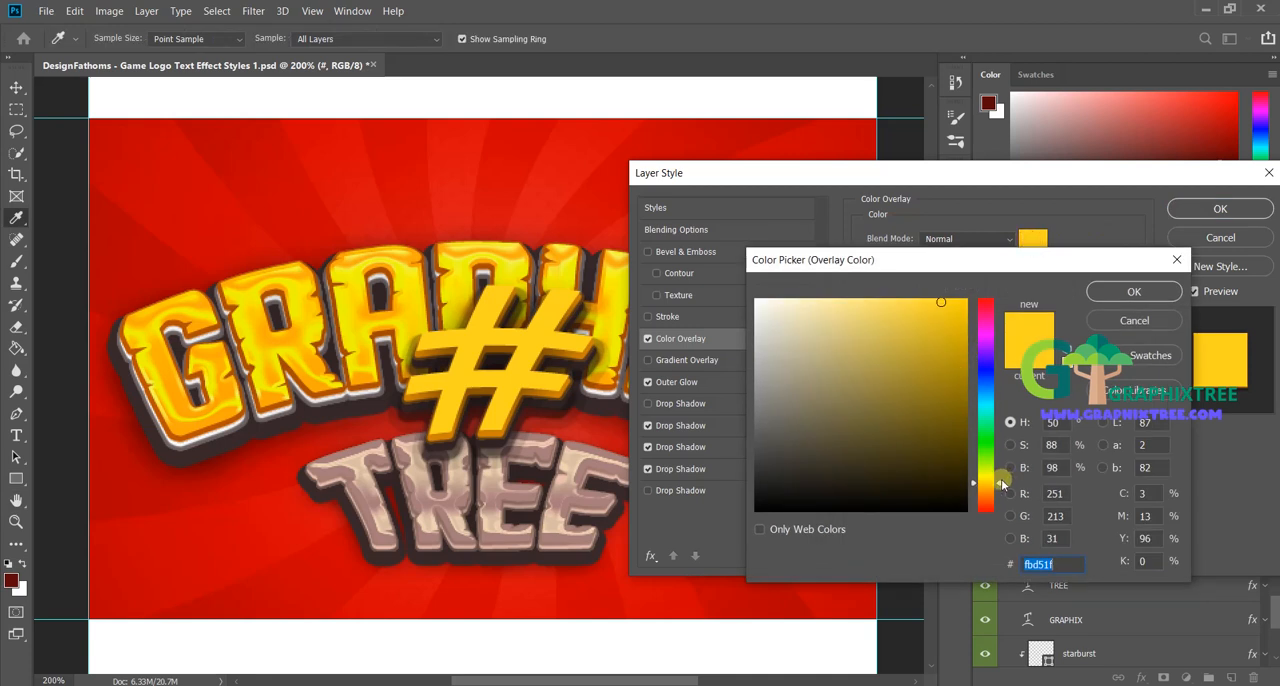
drag(1002, 484, 1006, 401)
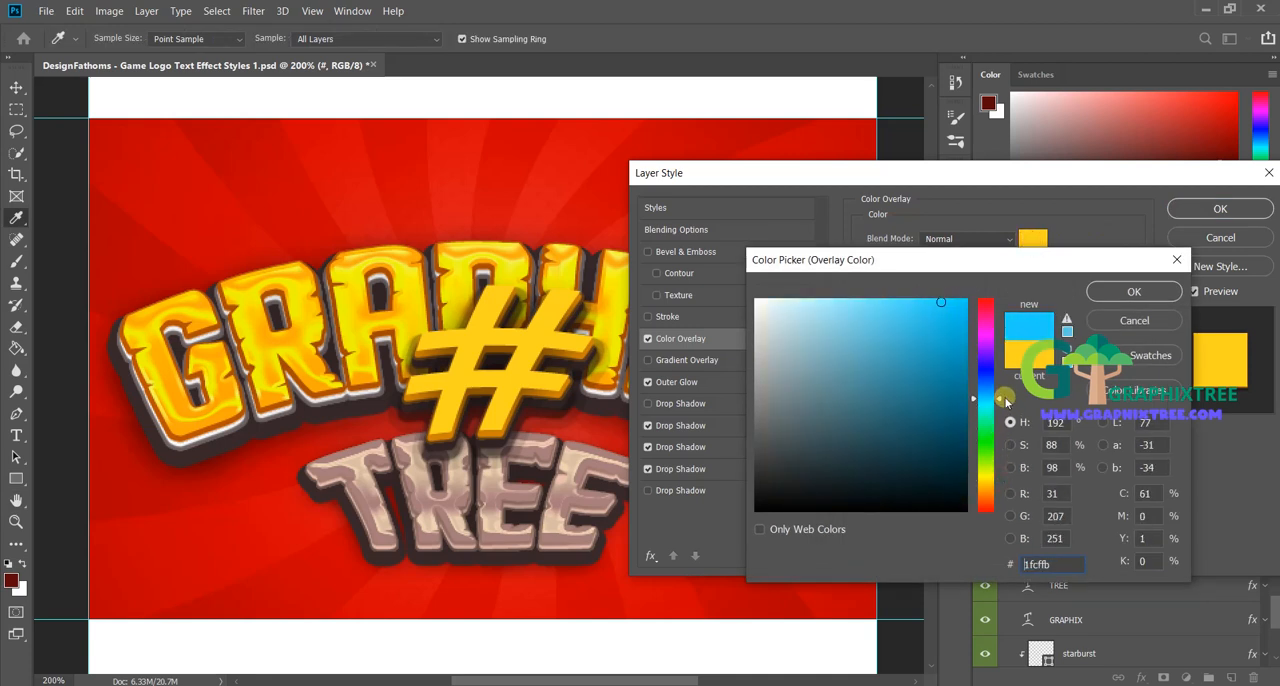
mouse_move(915, 330)
mouse_down()
mouse_move(931, 334)
mouse_move(918, 331)
mouse_up()
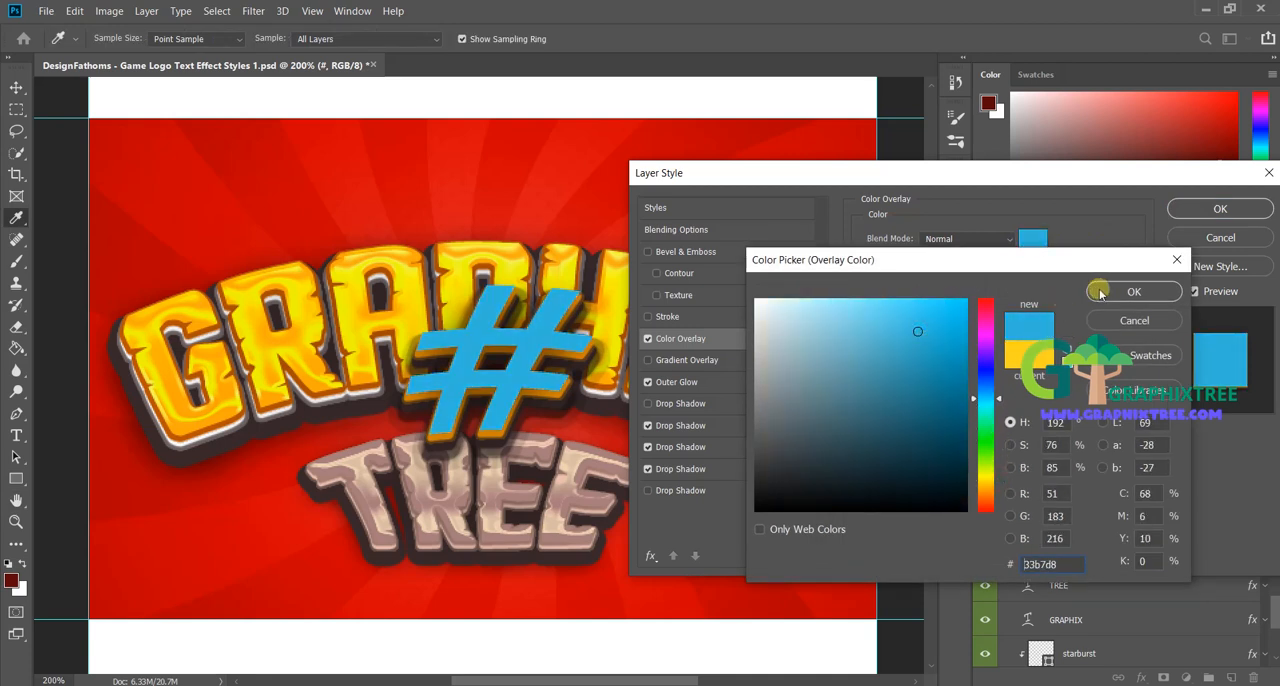
click(1105, 293)
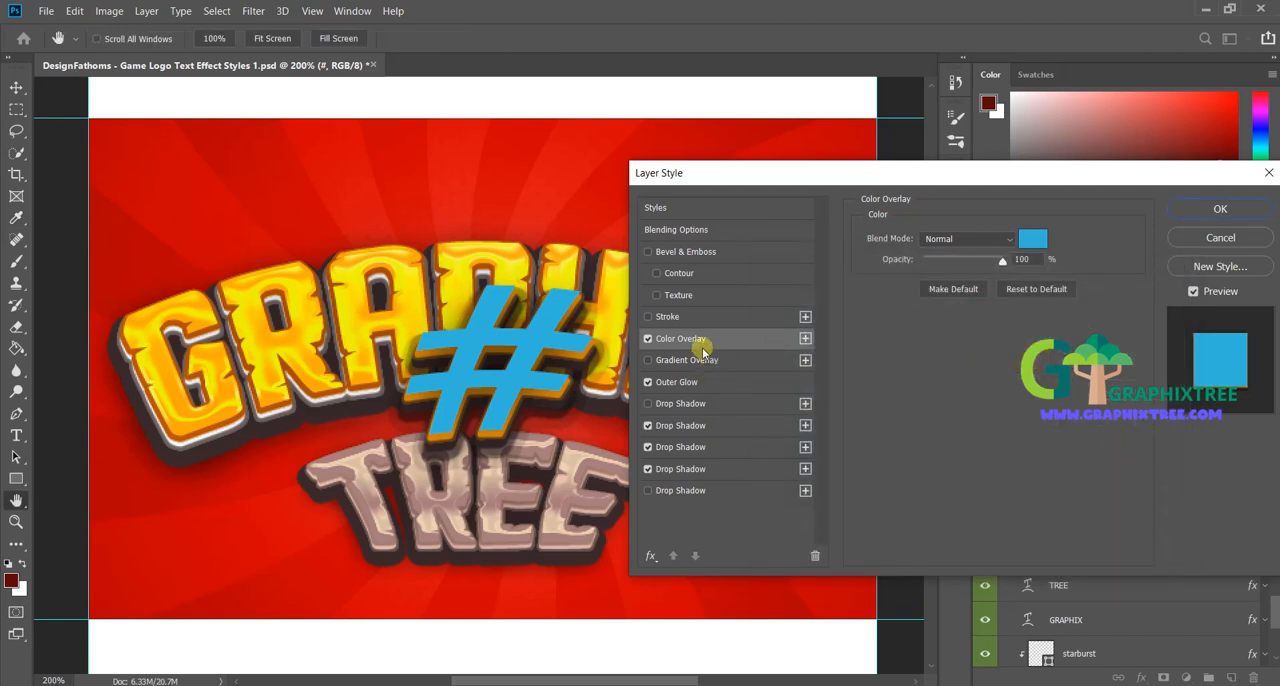
Step: Recolor the orange Drop Shadow of the "#" layer to blue 055cd2 and apply the layer style
click(697, 382)
click(725, 427)
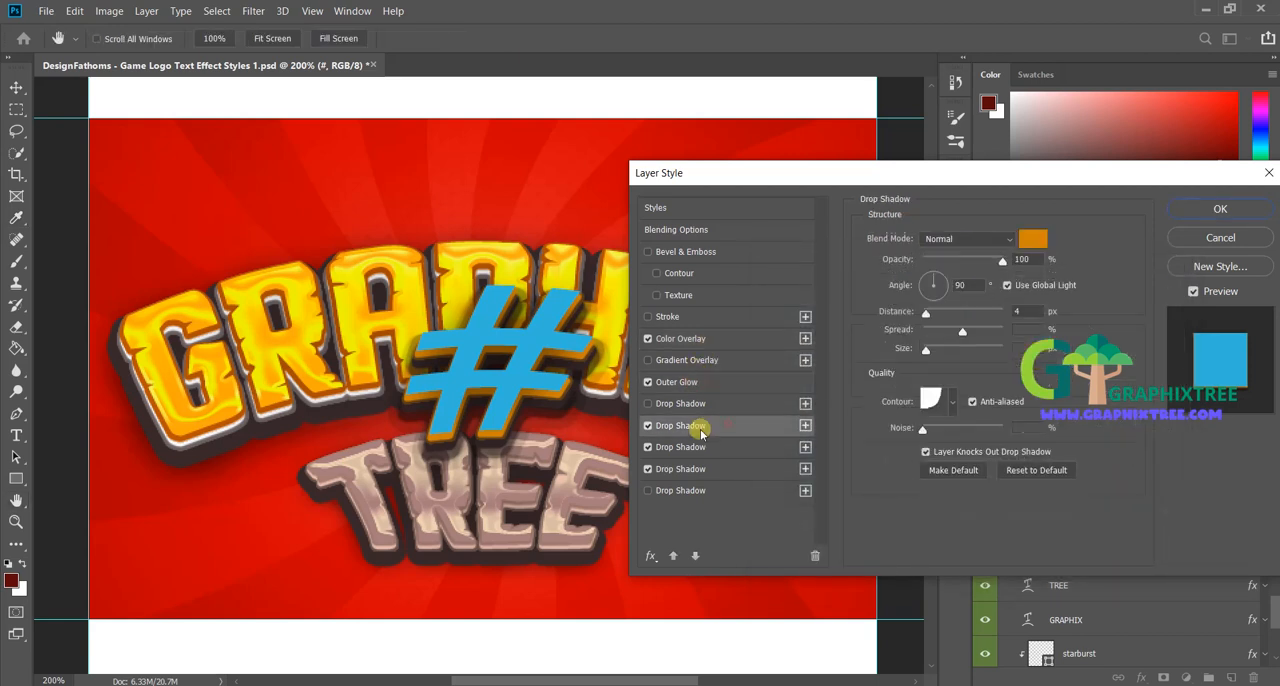
click(1040, 239)
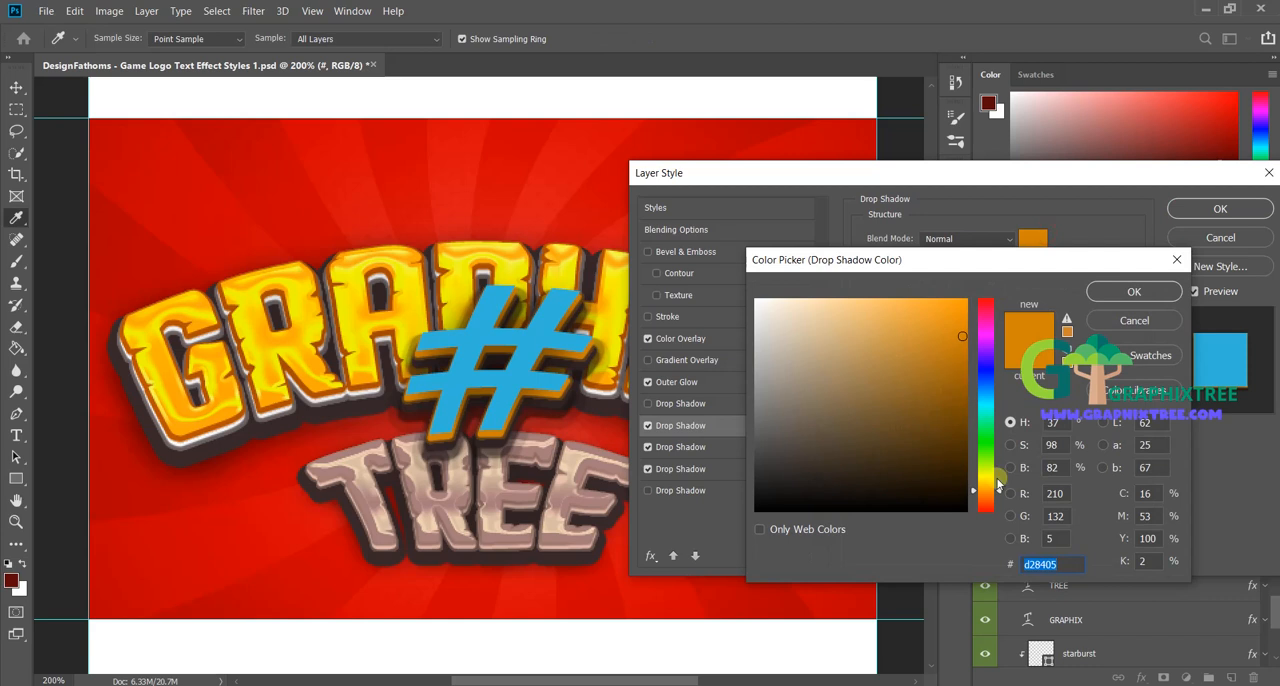
drag(1004, 466, 1011, 385)
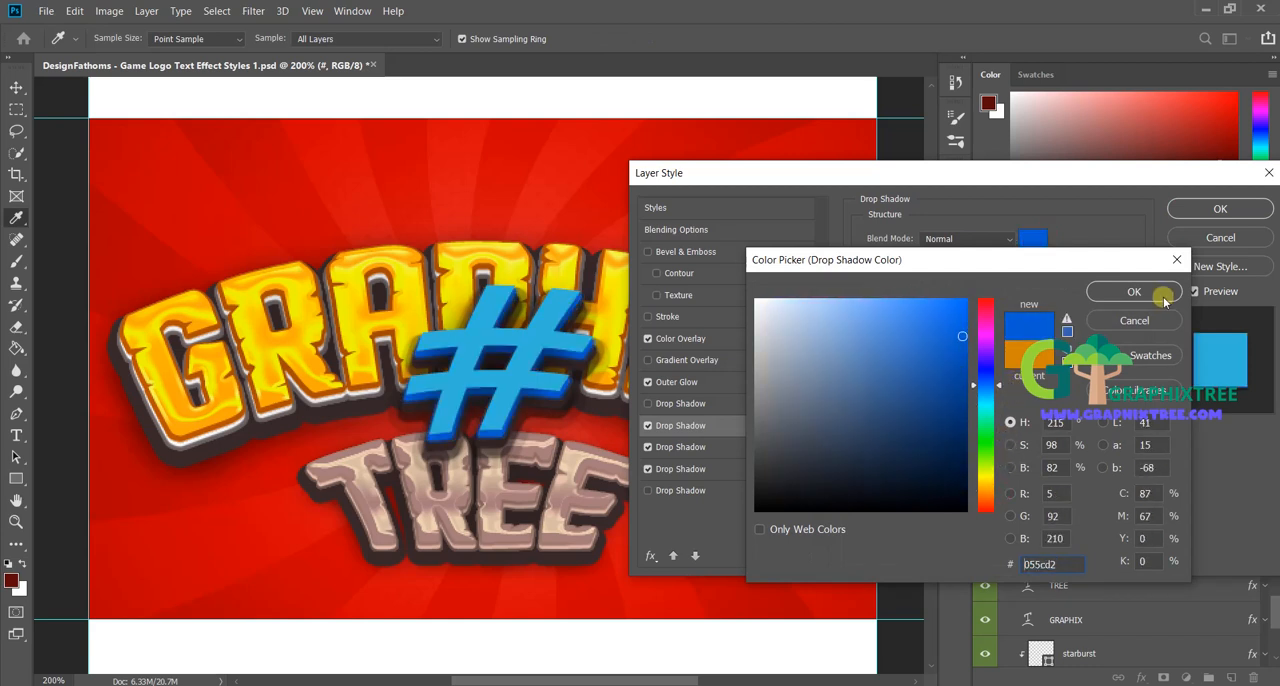
click(1125, 293)
click(752, 445)
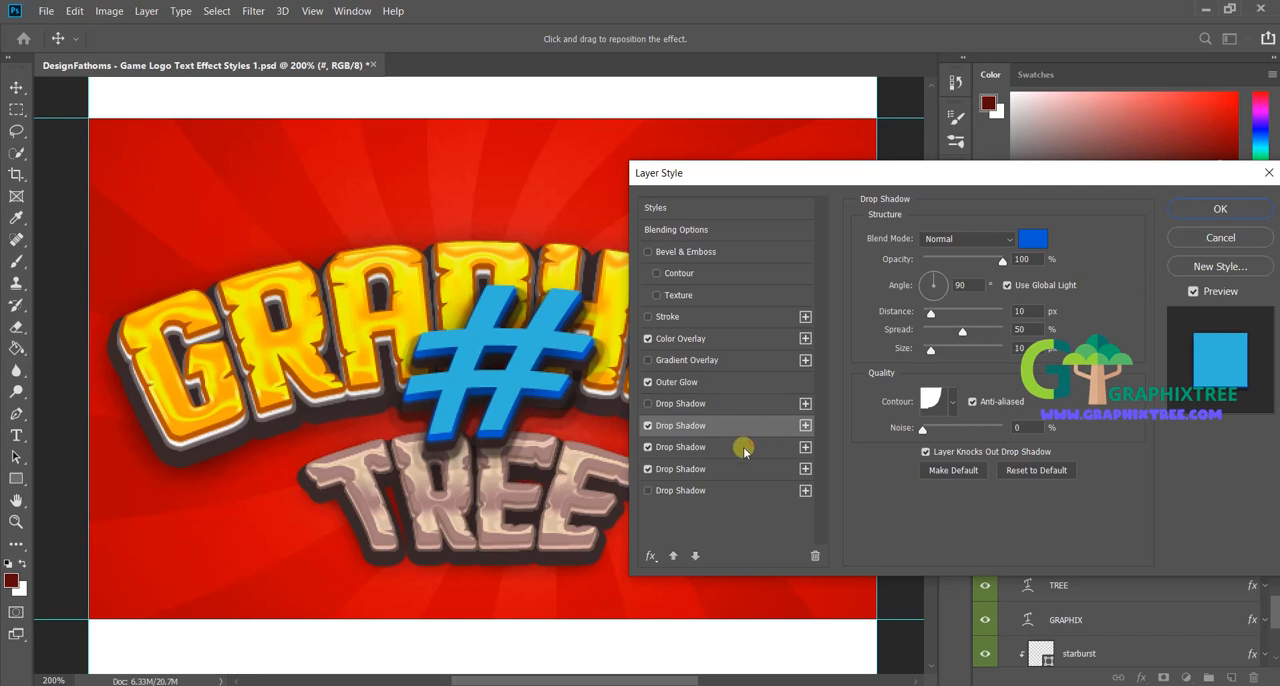
click(677, 469)
click(677, 447)
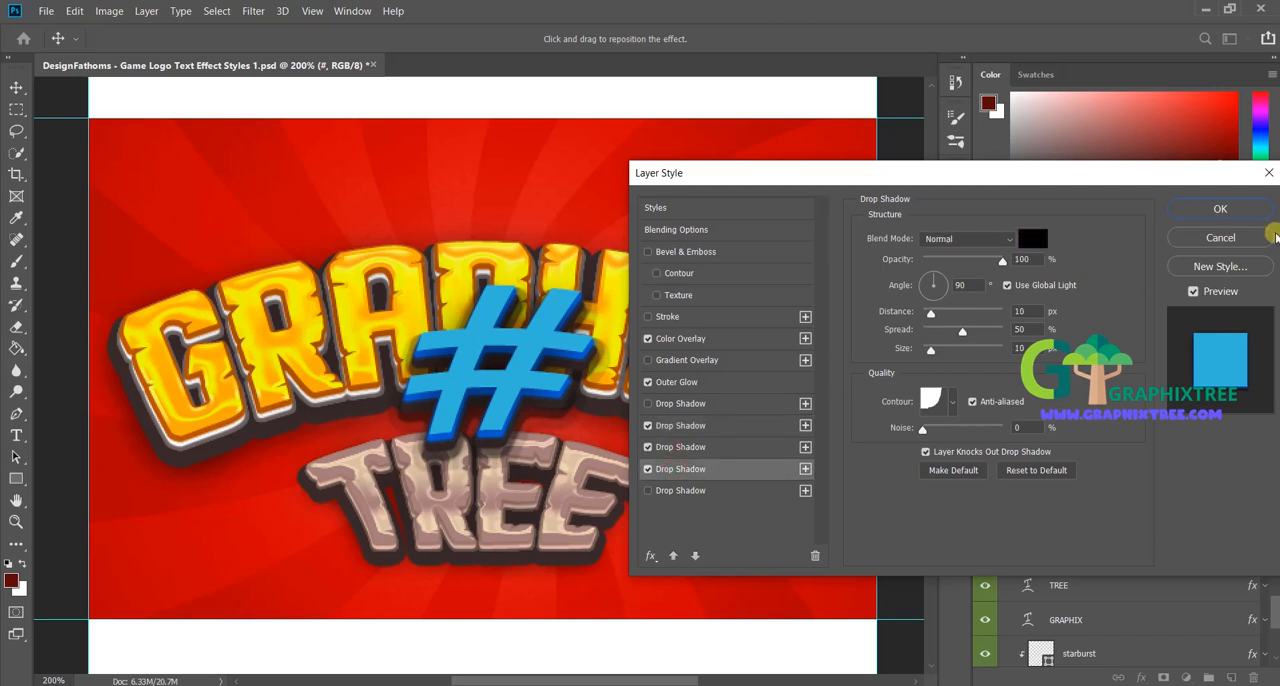
click(1233, 212)
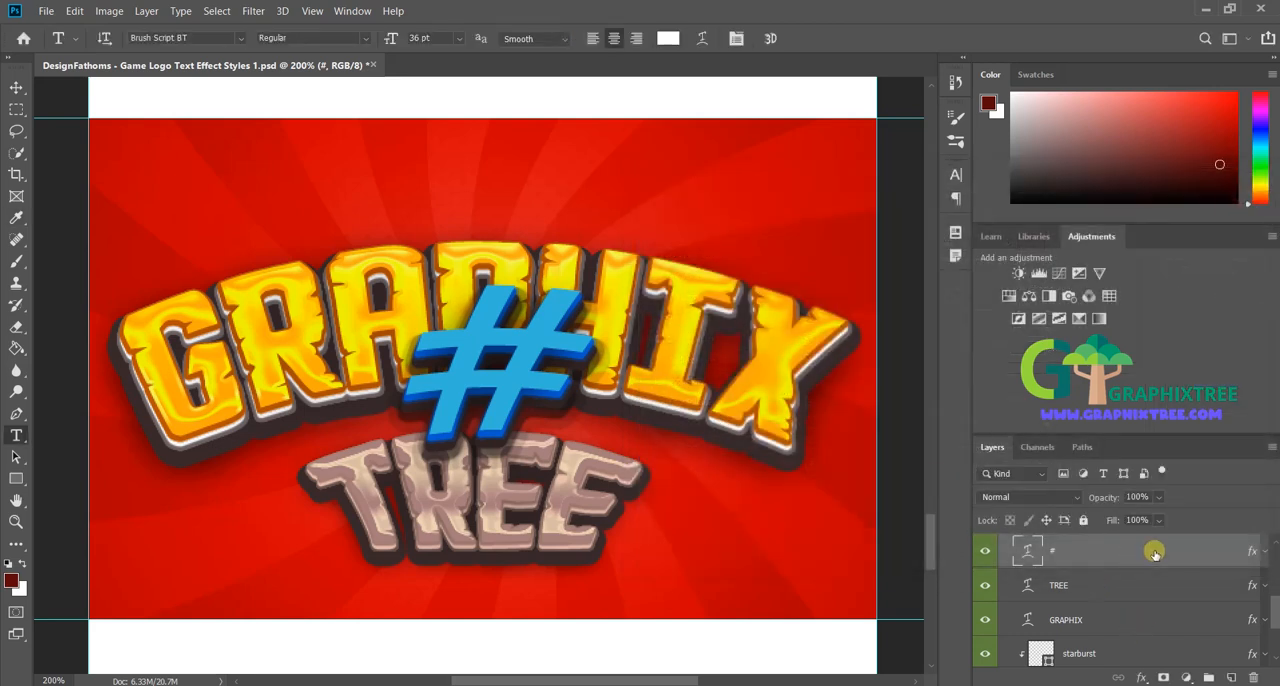
Step: Open the layer style of the GRAPHIX layer and set its Bevel & Emboss highlight color to cyan 00eaf9
scroll(1127, 573, down, 1)
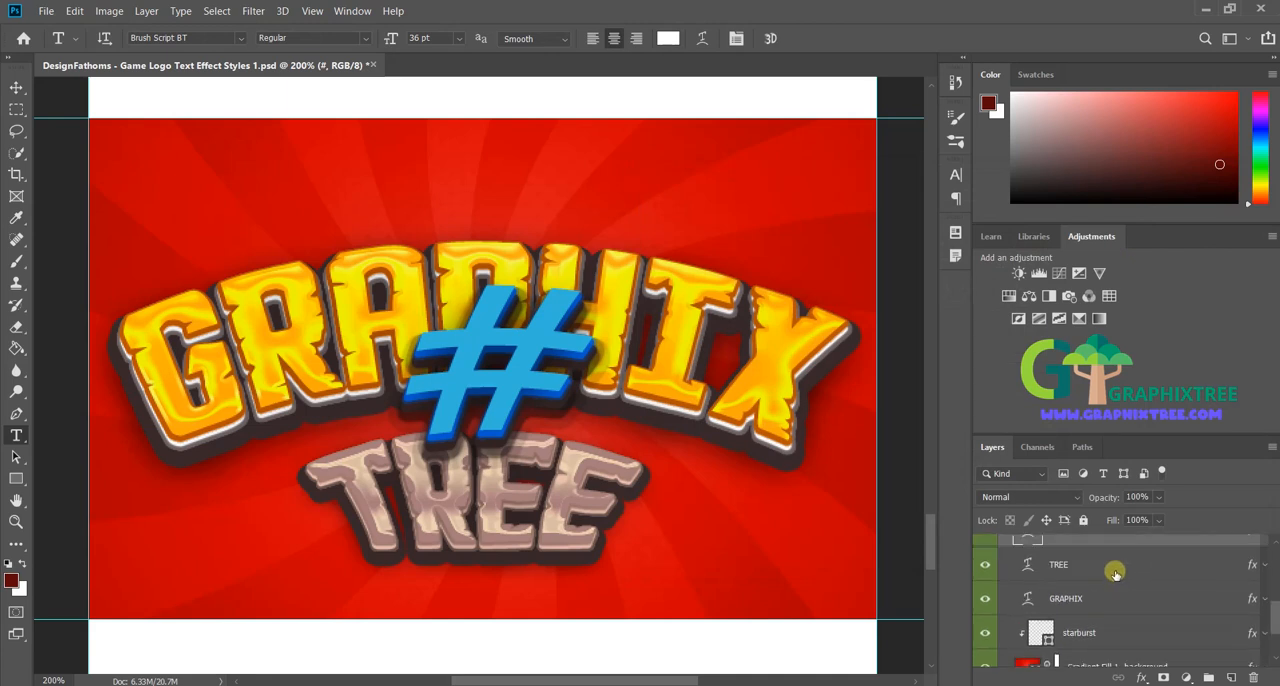
click(1115, 573)
click(1127, 604)
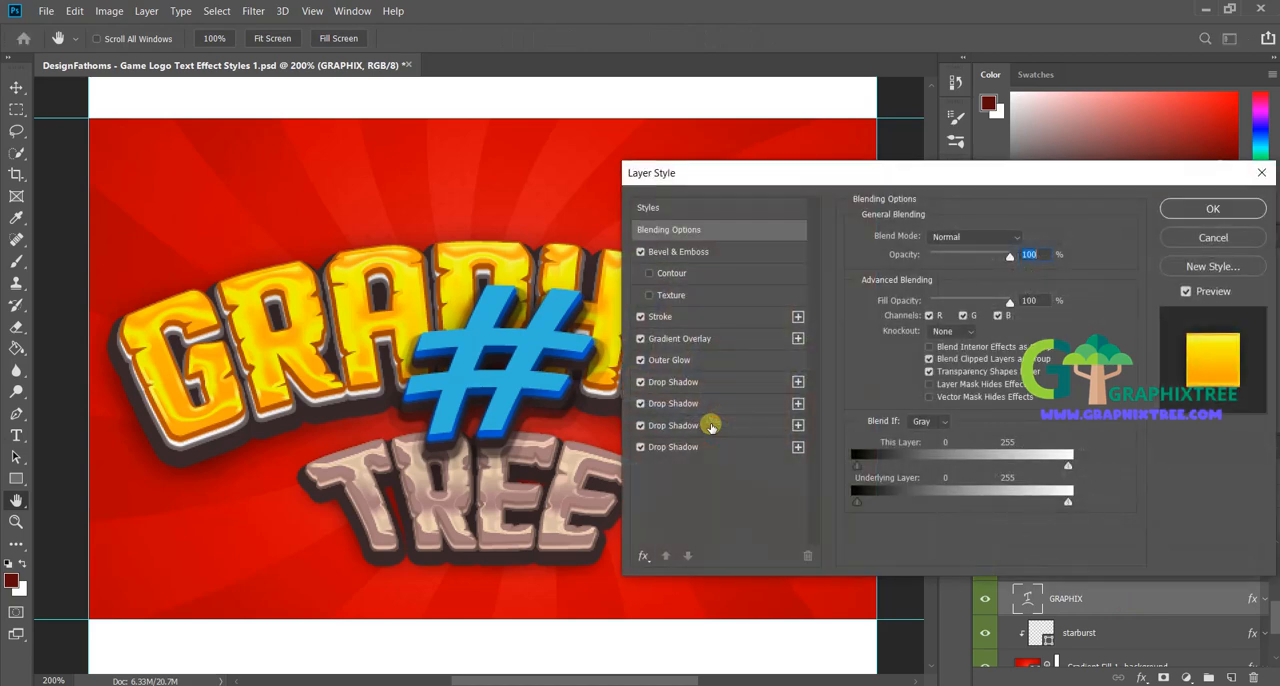
mouse_move(748, 175)
mouse_down()
mouse_move(790, 193)
mouse_move(860, 189)
mouse_move(758, 193)
mouse_up()
click(740, 262)
click(1090, 466)
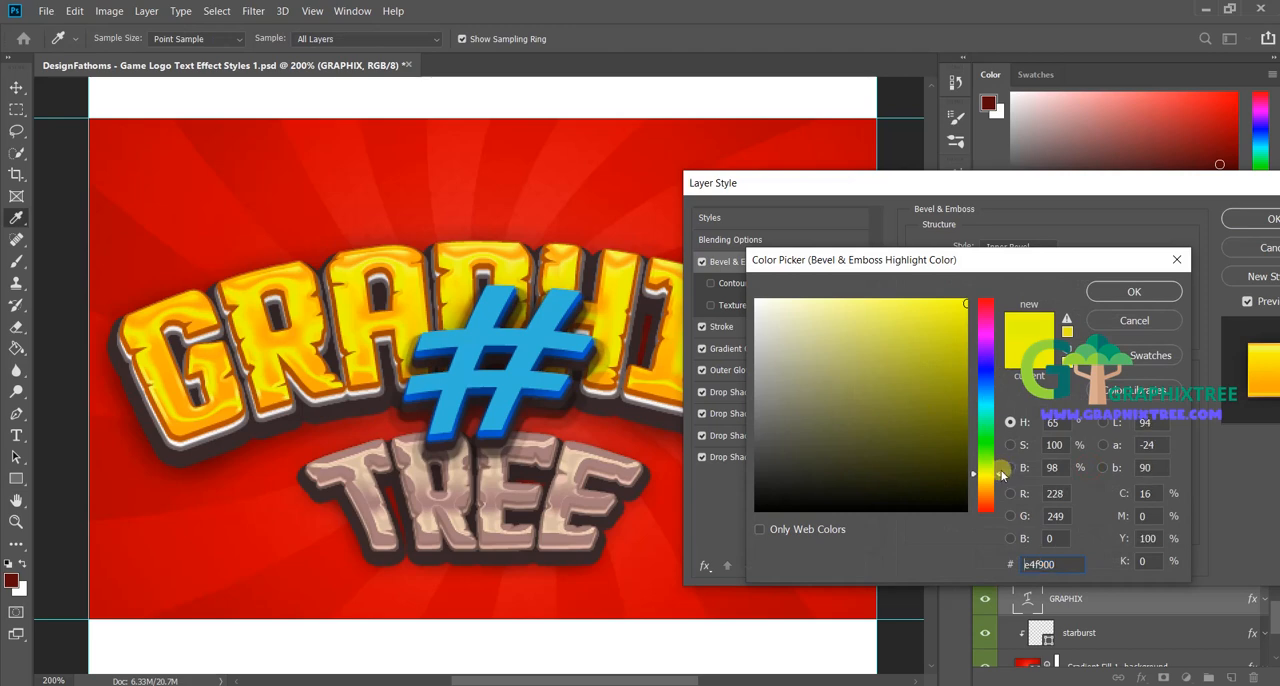
drag(1002, 475, 1001, 408)
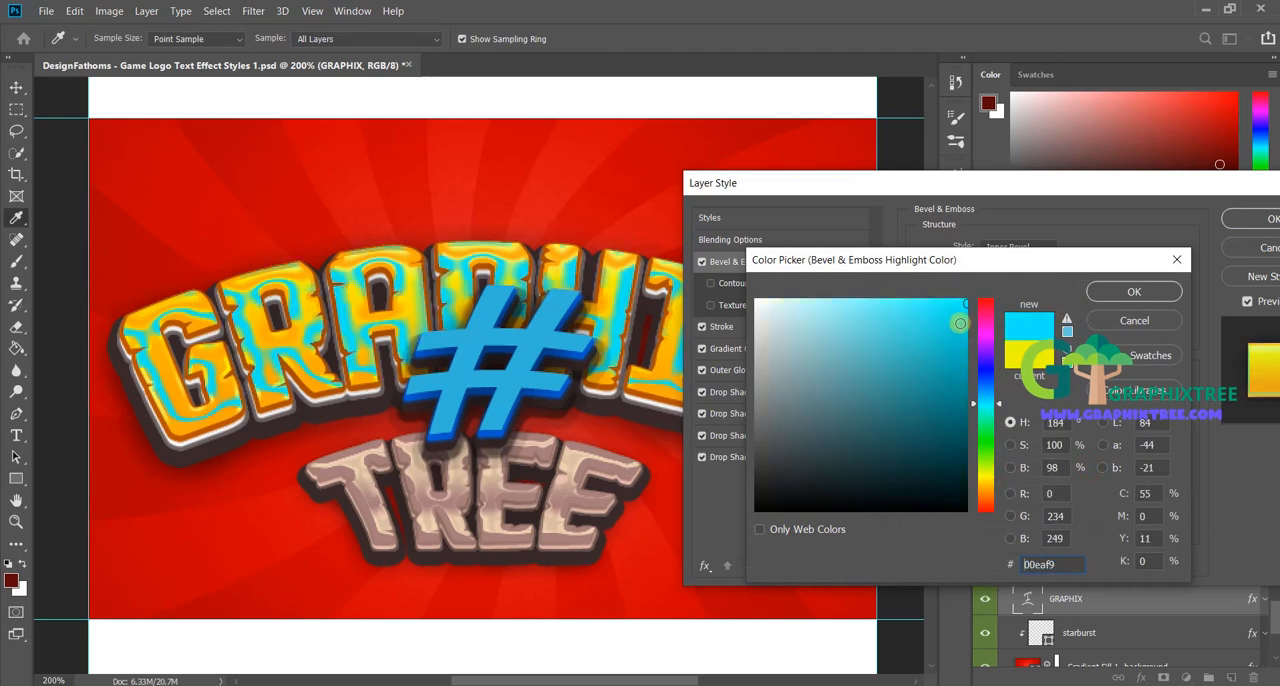
click(1110, 291)
Step: Set the Bevel & Emboss shadow color of the GRAPHIX layer to teal blue 0ba5b7
click(1093, 512)
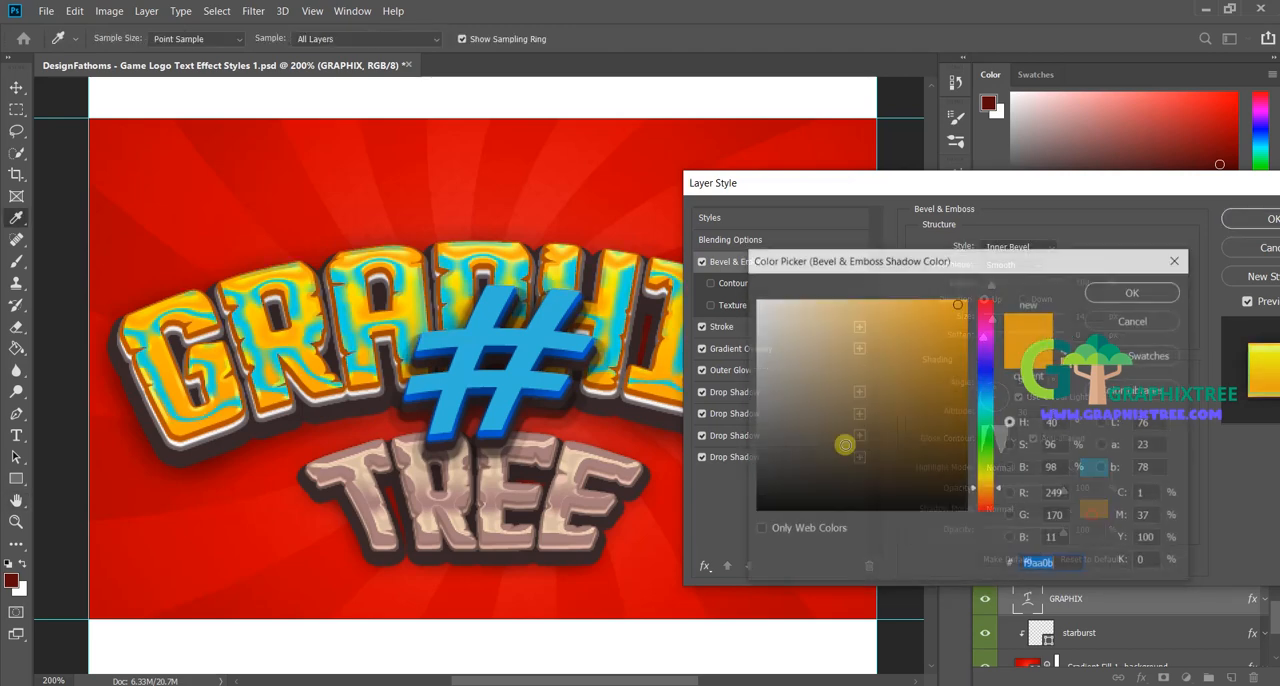
drag(1003, 493, 999, 403)
drag(923, 385, 955, 358)
click(1110, 293)
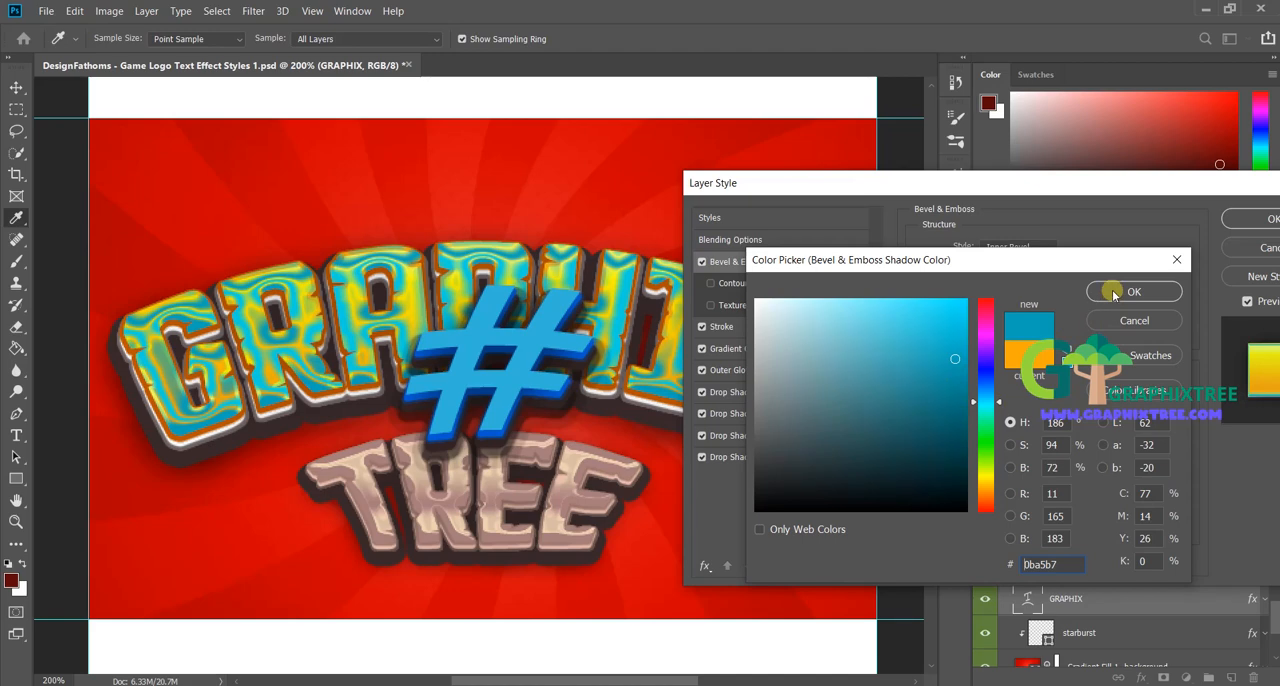
Step: Apply the Cyan gradient preset to both the Stroke and the Gradient Overlay of the GRAPHIX layer
click(756, 334)
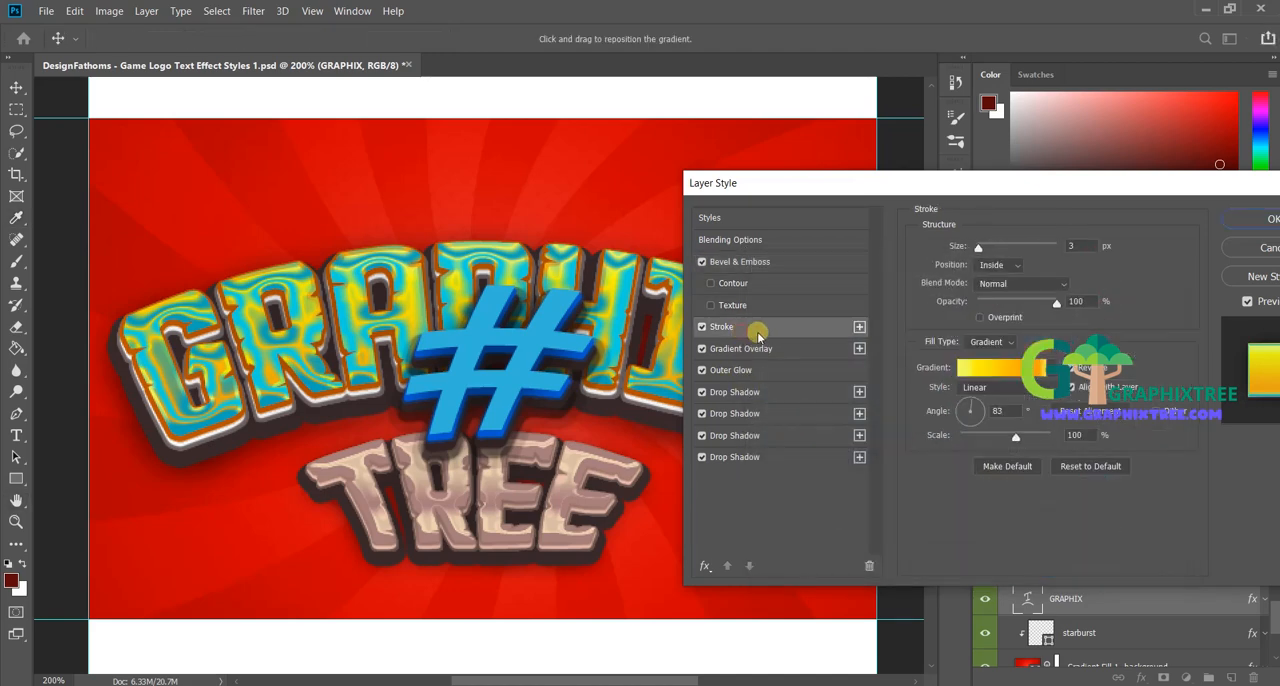
click(1012, 368)
click(860, 289)
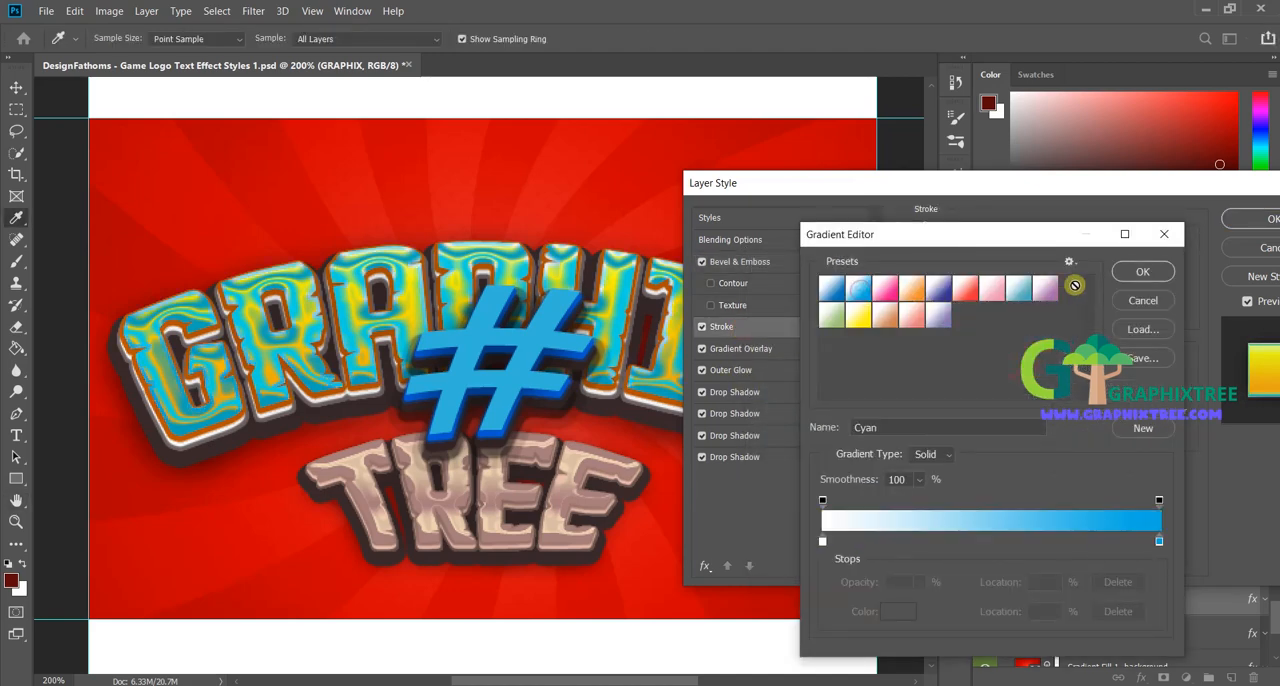
click(1142, 272)
click(742, 348)
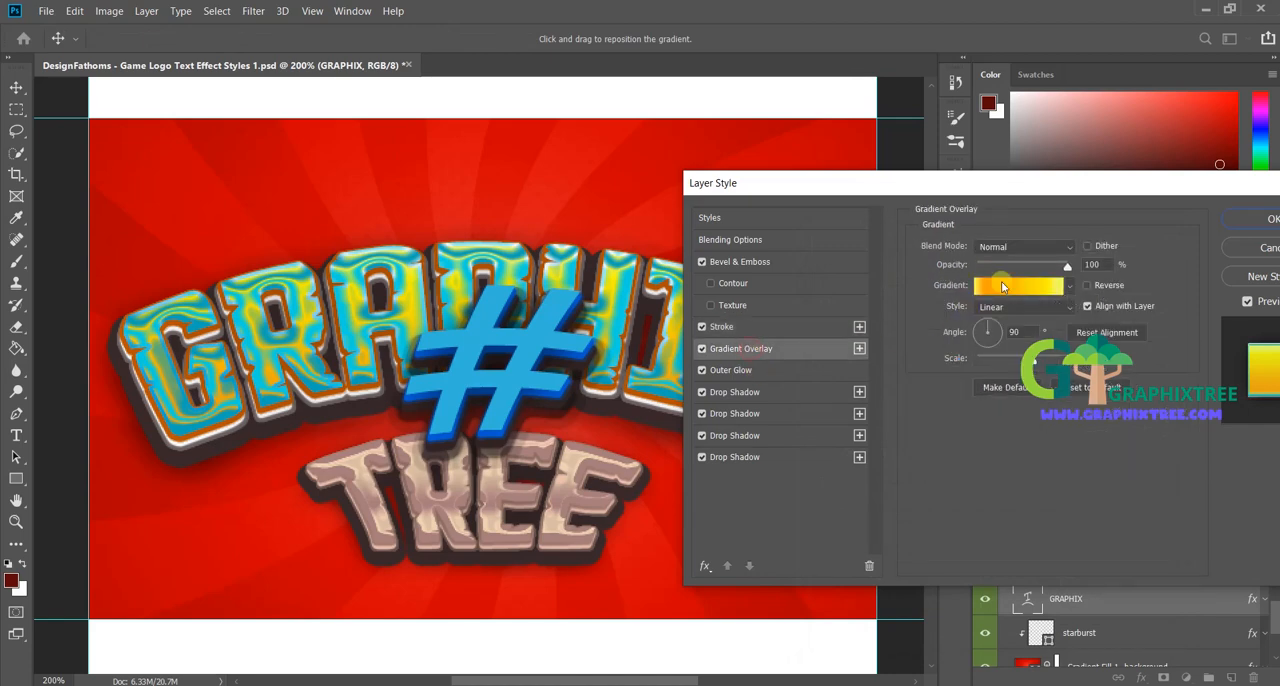
click(1003, 287)
click(858, 289)
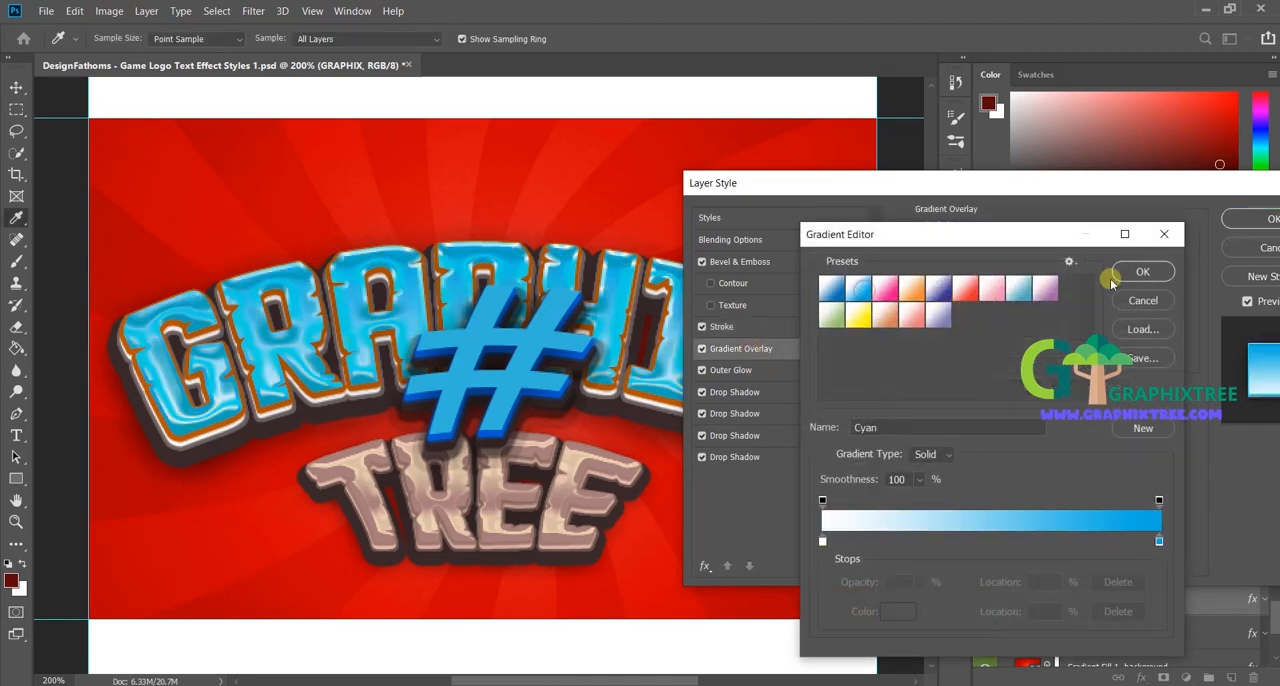
click(1138, 272)
Step: Recolor the orange Drop Shadow of the GRAPHIX layer to dark blue 001bbd and apply the layer style
click(731, 369)
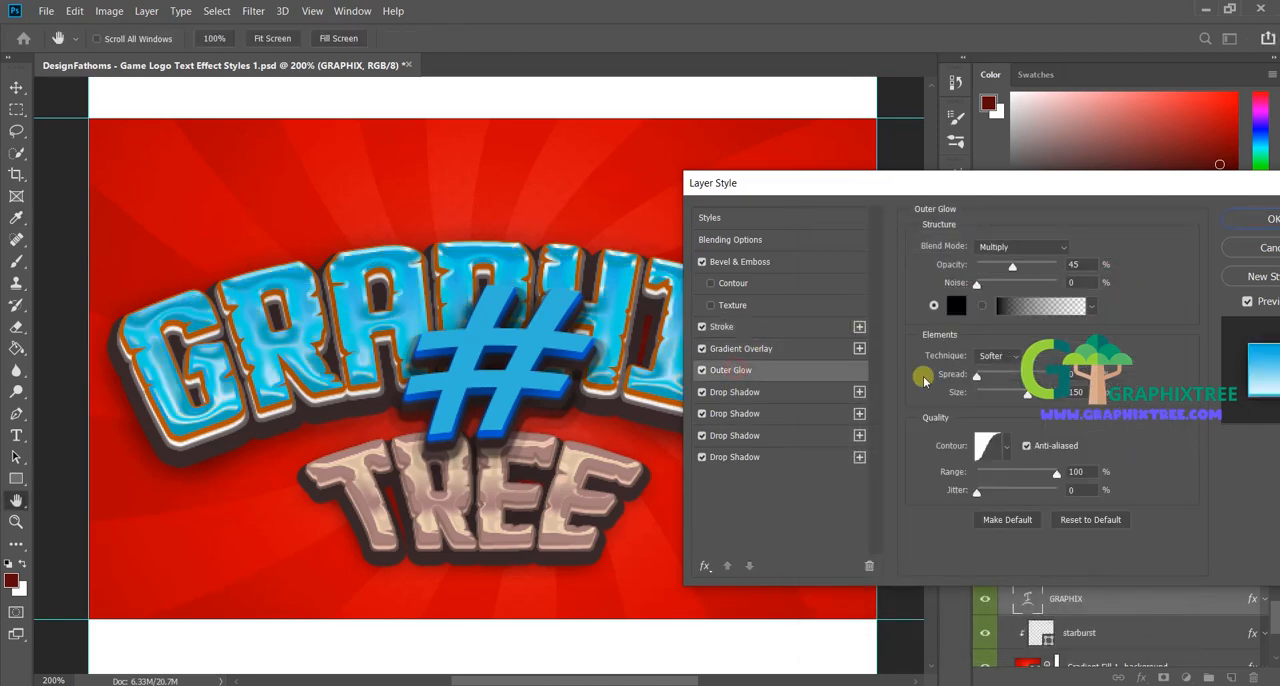
click(735, 392)
click(1087, 246)
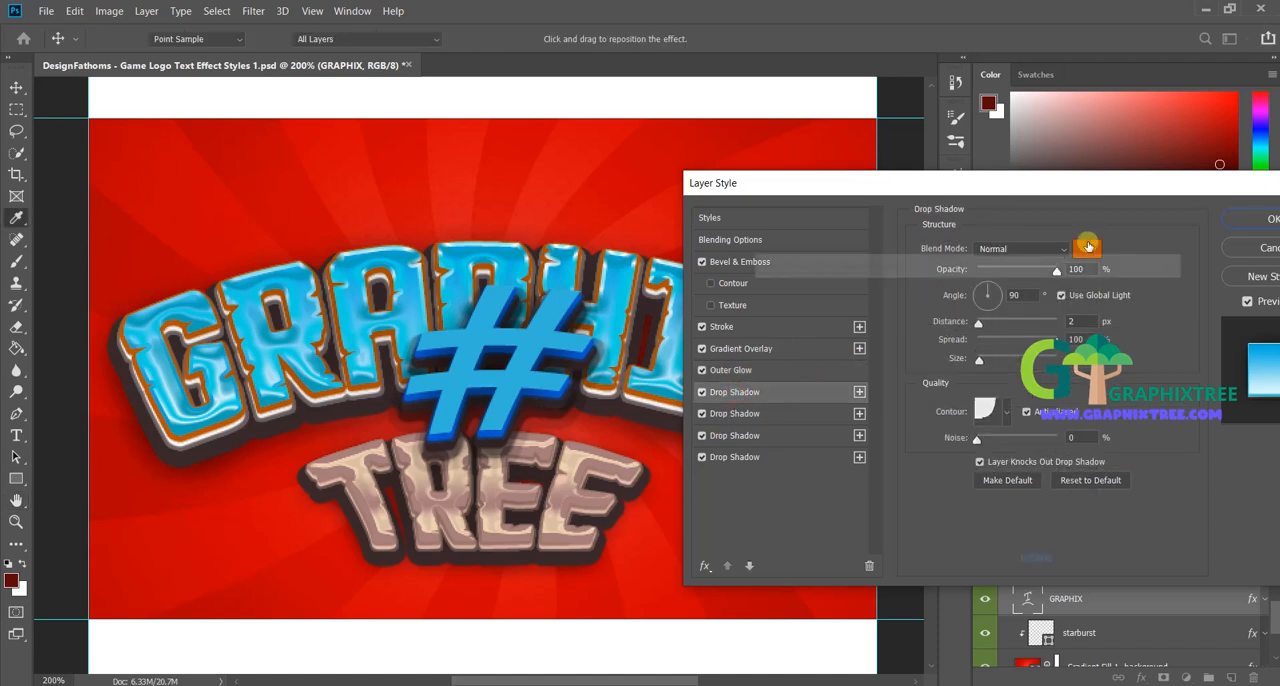
drag(1004, 404, 1006, 377)
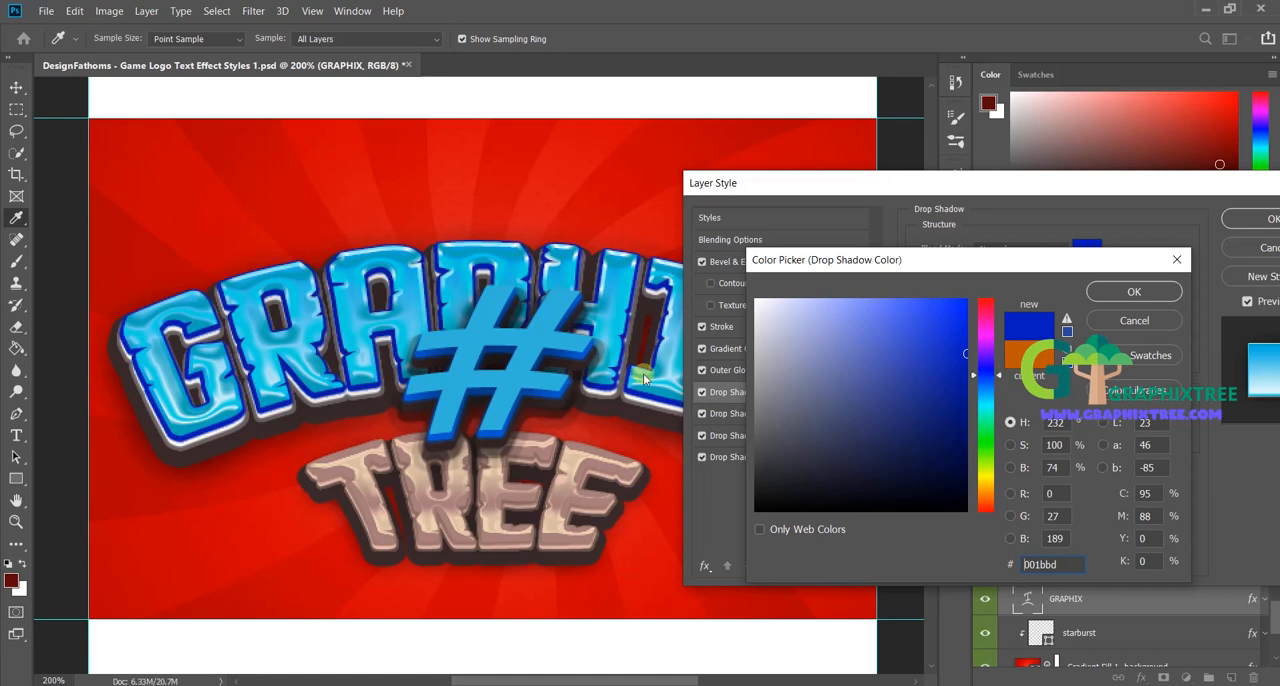
click(1160, 300)
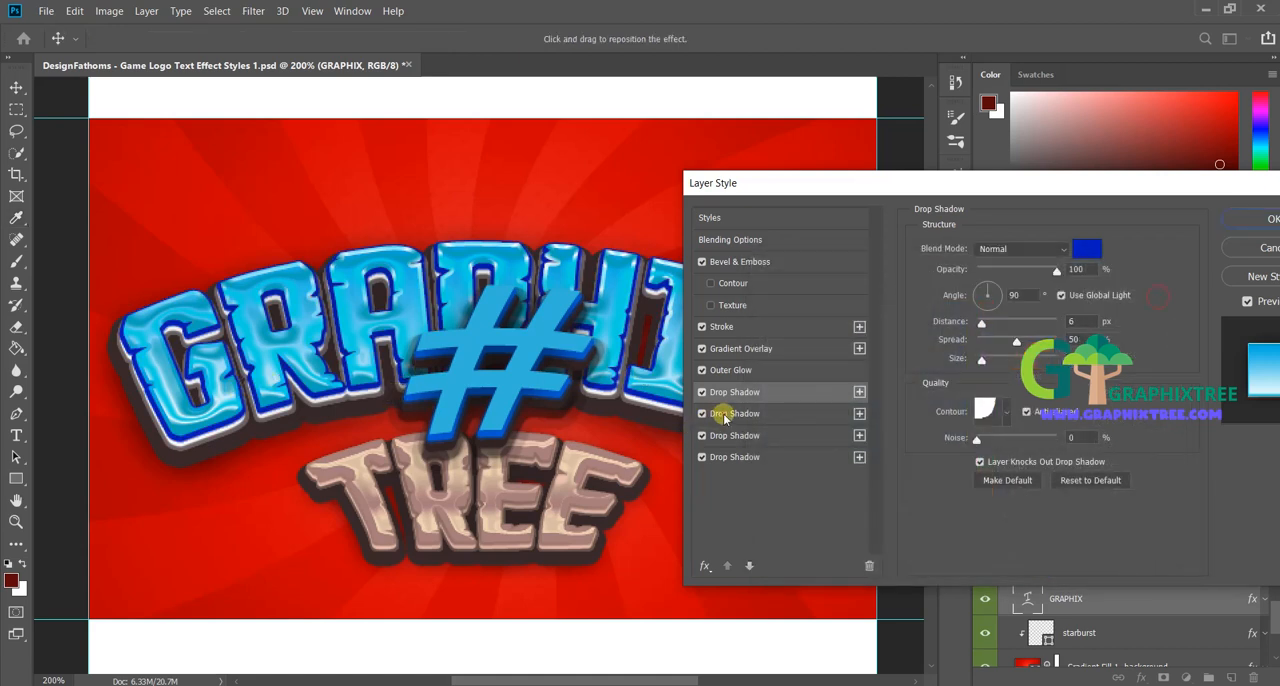
click(765, 415)
click(765, 435)
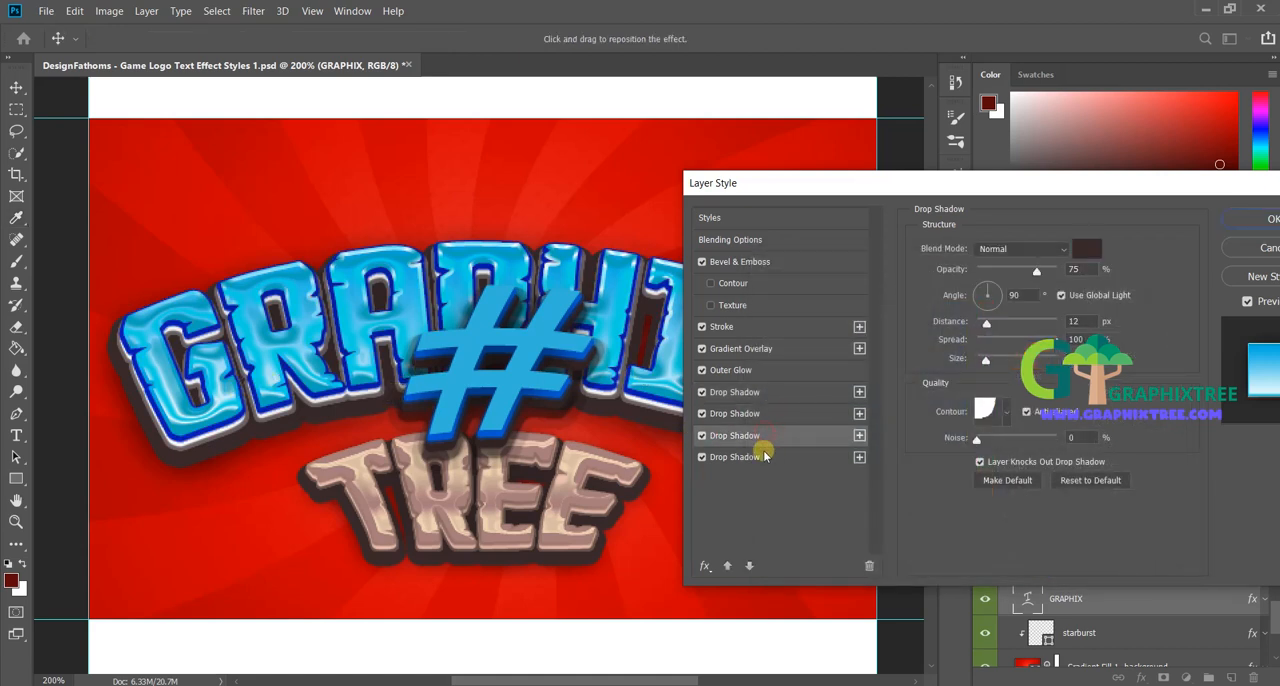
click(760, 457)
click(1247, 219)
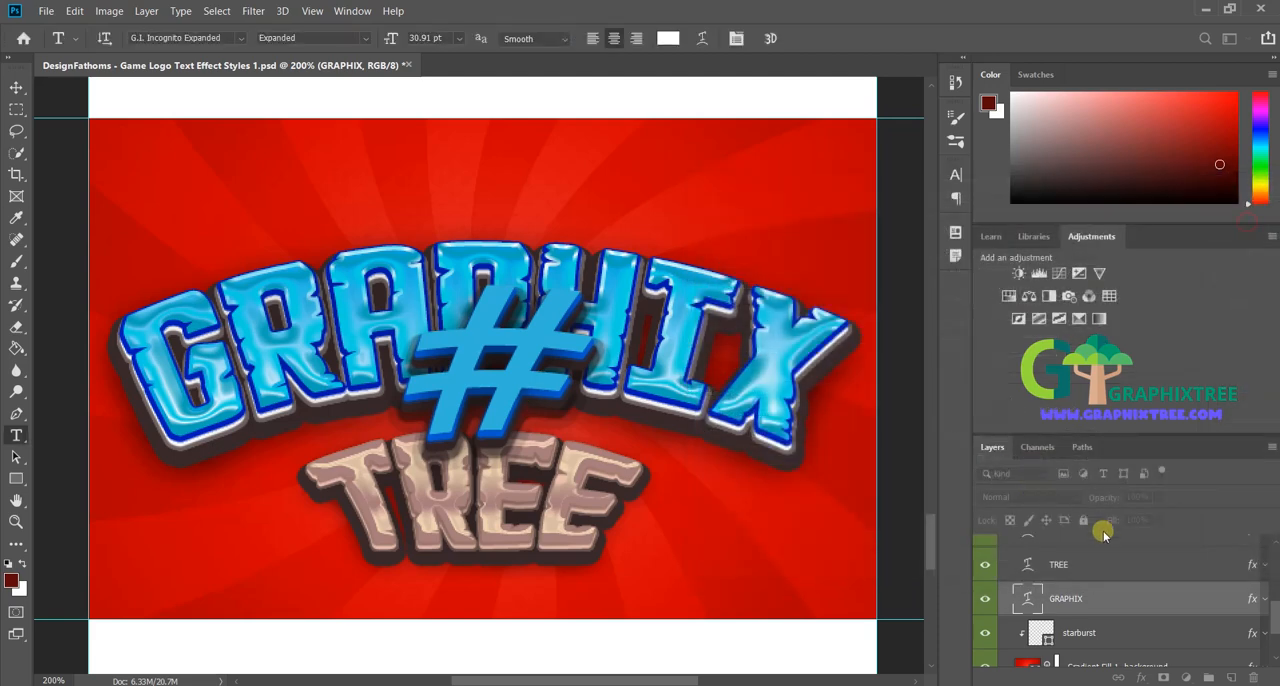
Step: Set the Bevel & Emboss of the TREE layer to highlight color 7da687 and shadow color b1ecb7
click(1062, 566)
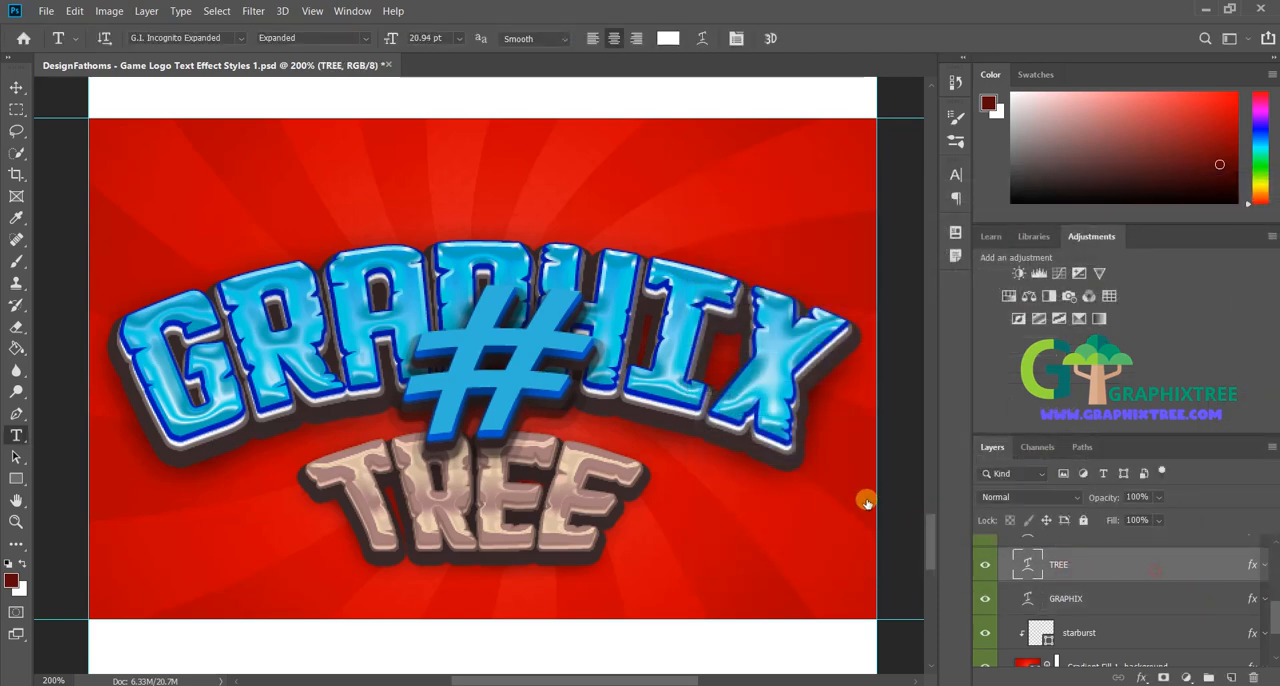
double_click(1150, 564)
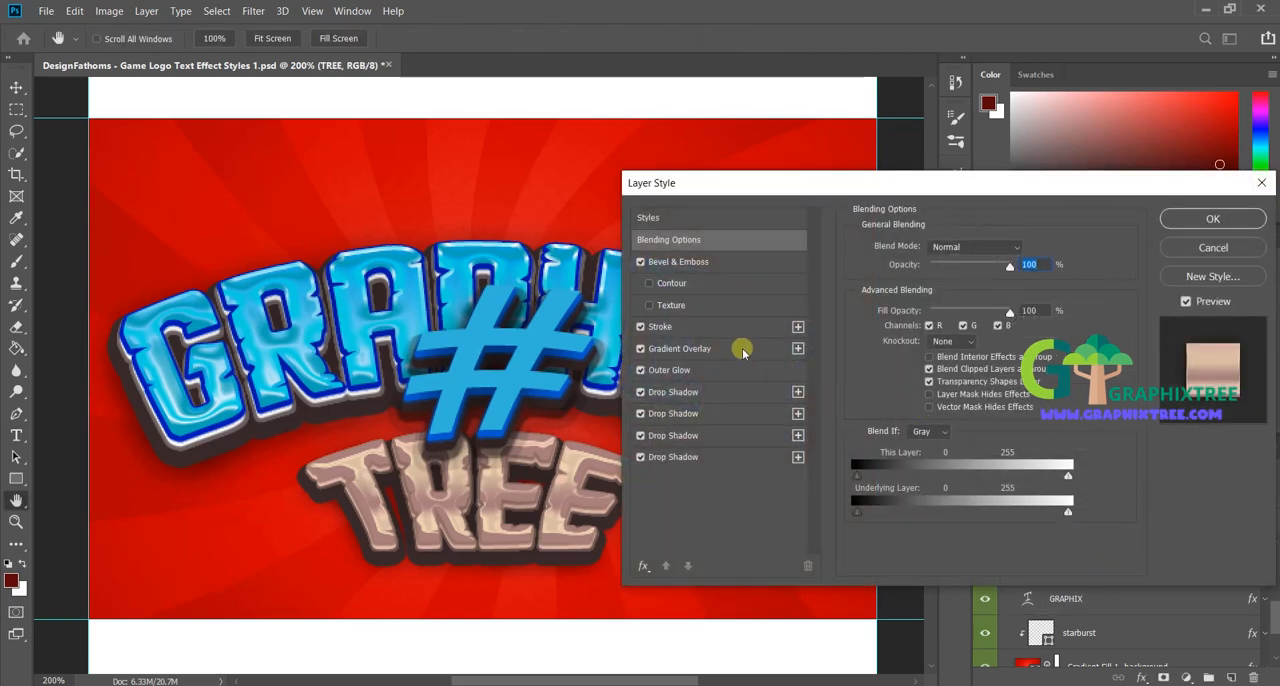
click(676, 265)
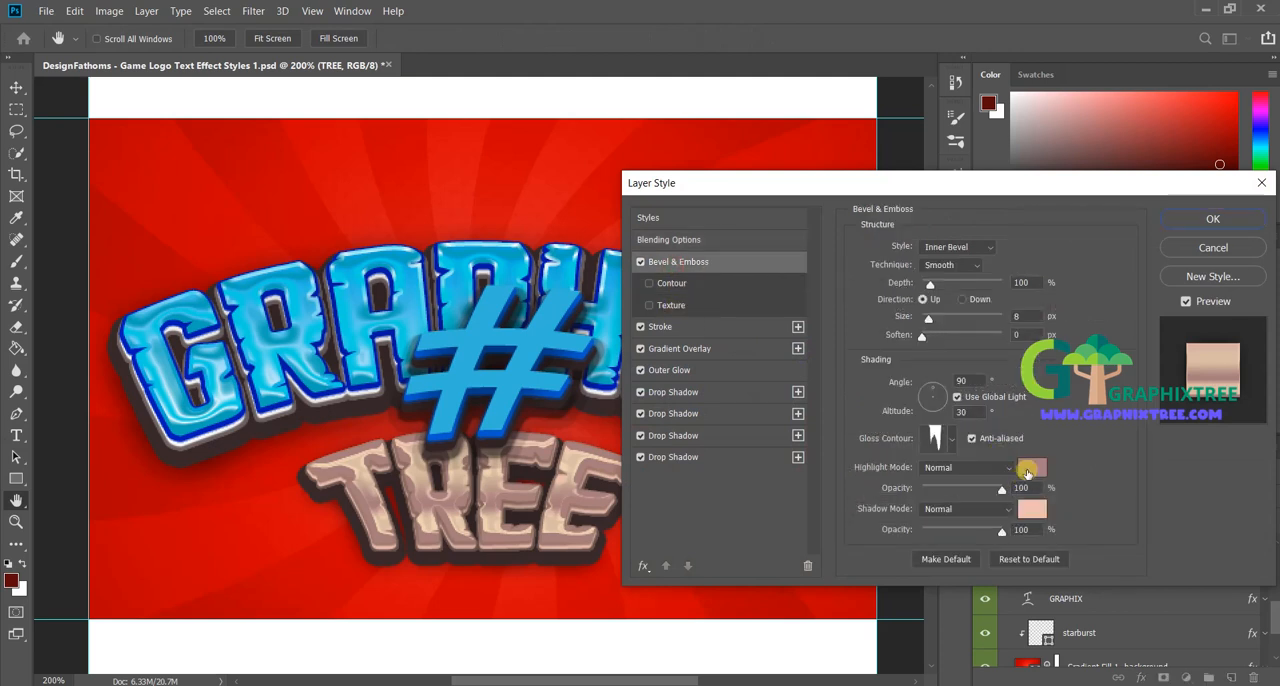
click(1029, 469)
drag(1001, 497, 1009, 430)
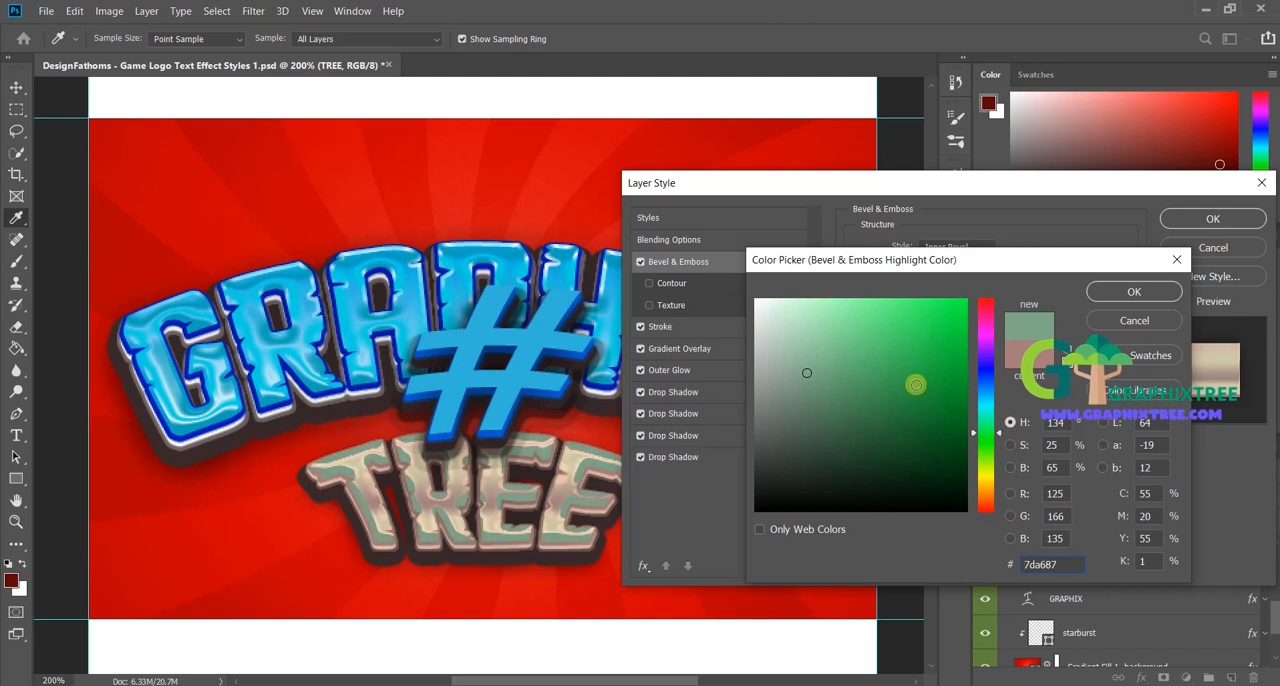
click(1134, 291)
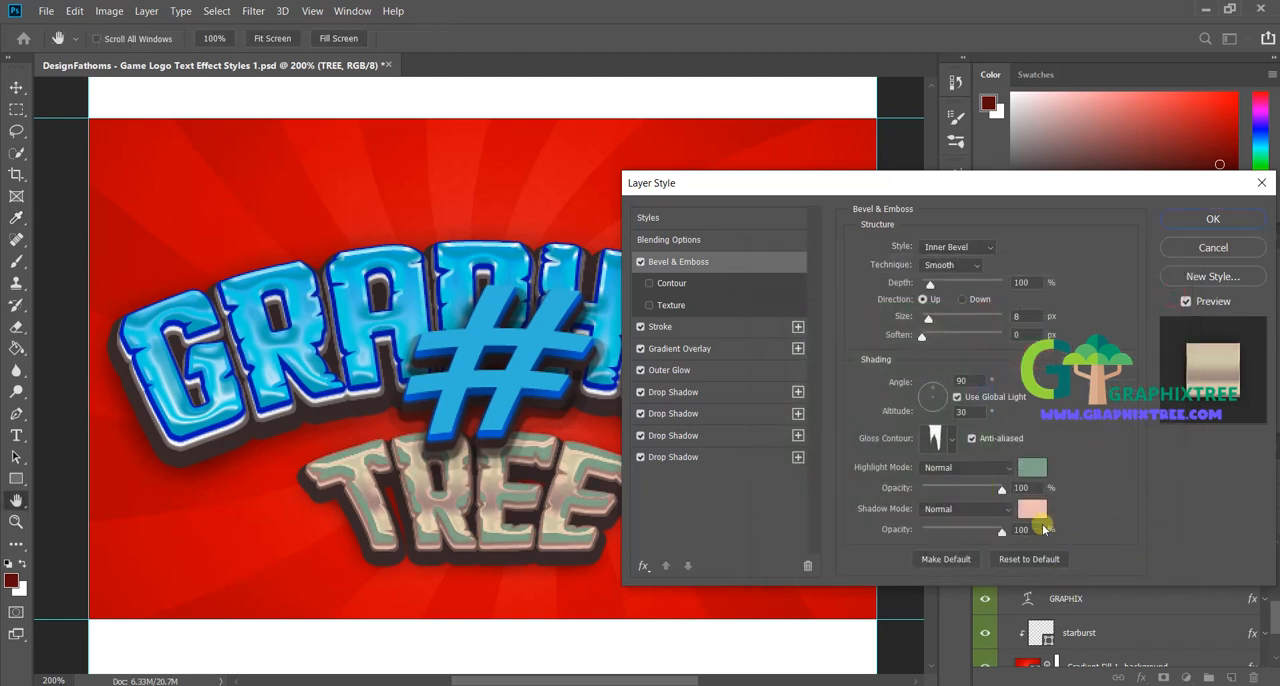
click(1030, 511)
drag(1000, 500, 1006, 437)
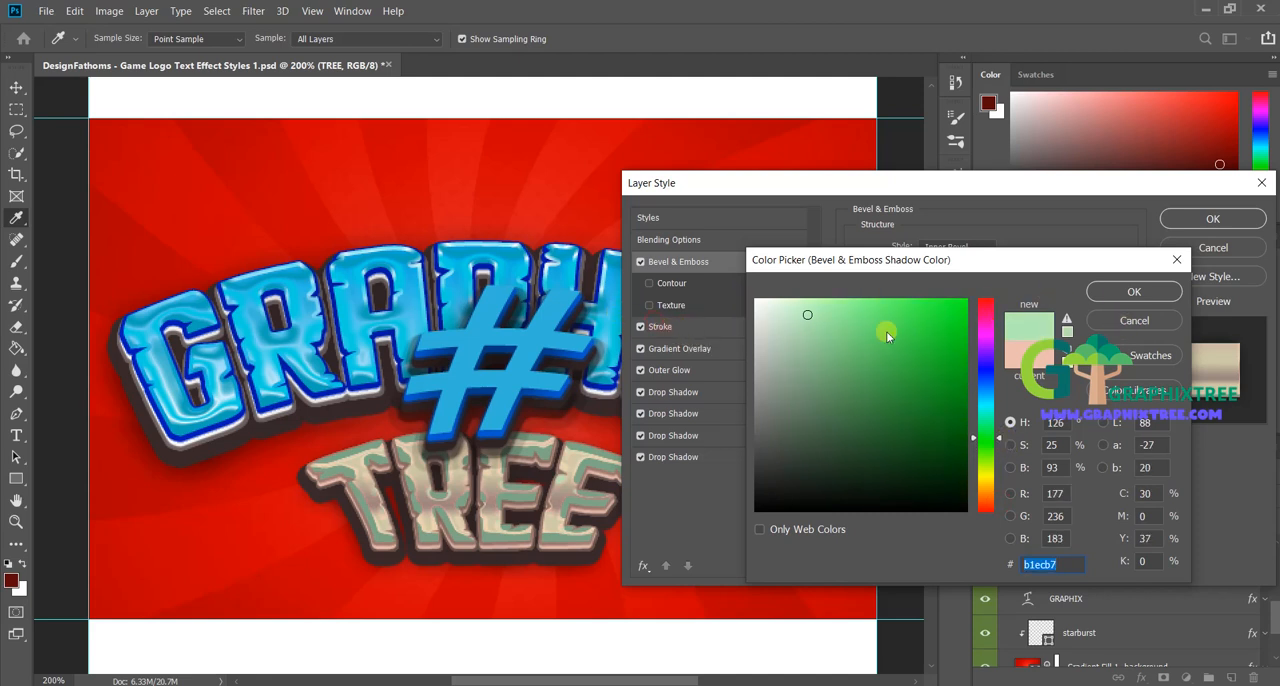
click(1134, 291)
Step: Apply the Lime Green gradient preset to the Stroke of the TREE layer
click(677, 327)
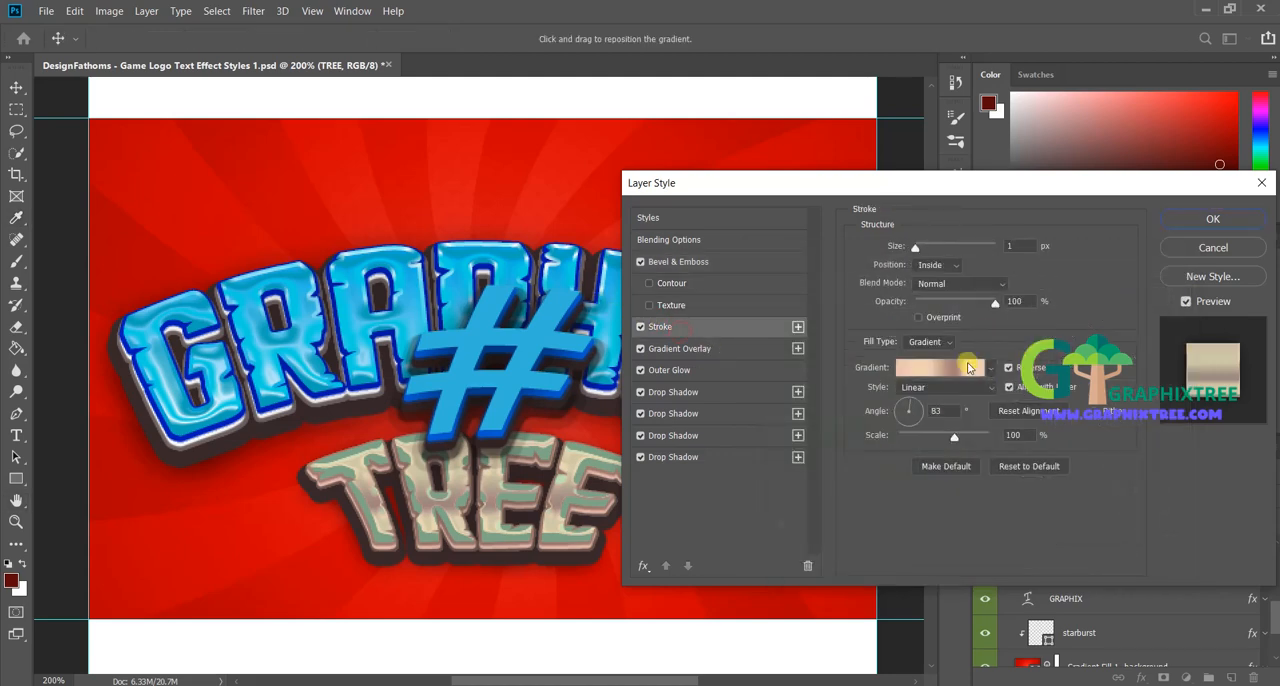
click(965, 368)
click(834, 316)
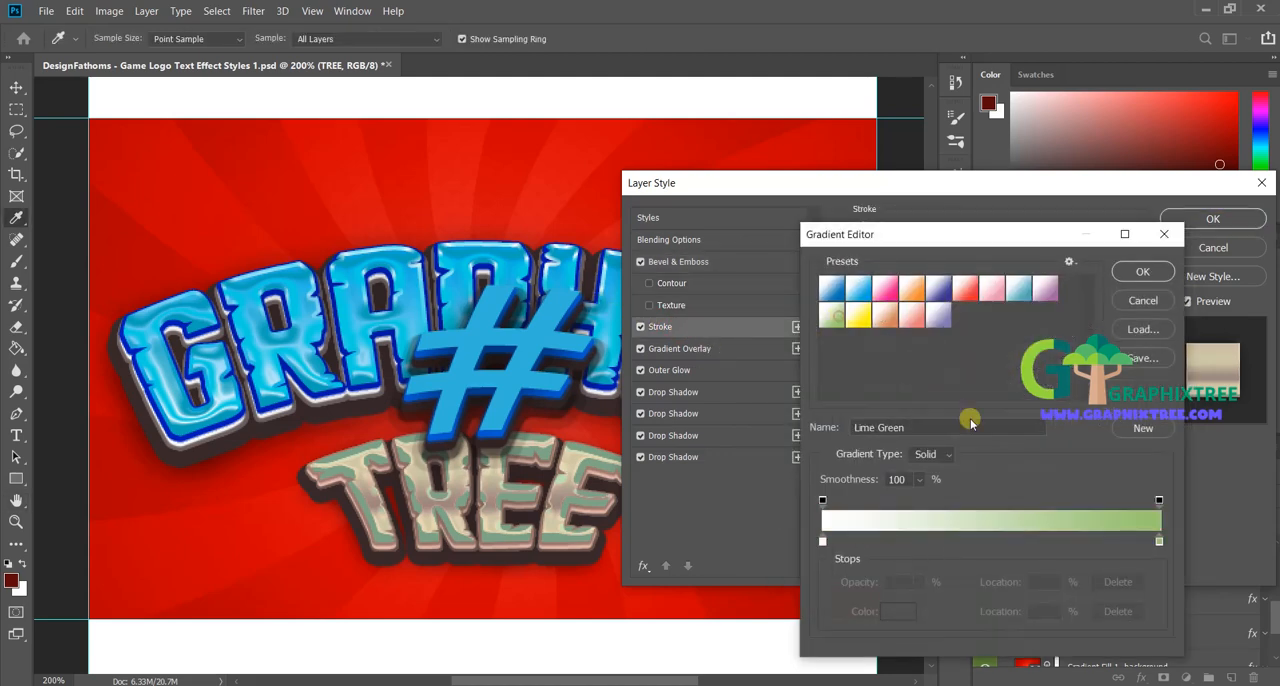
click(1150, 272)
Step: Set the Gradient Overlay of the TREE layer to the Lime Green preset and recolor its end stop to green 53b746
click(697, 349)
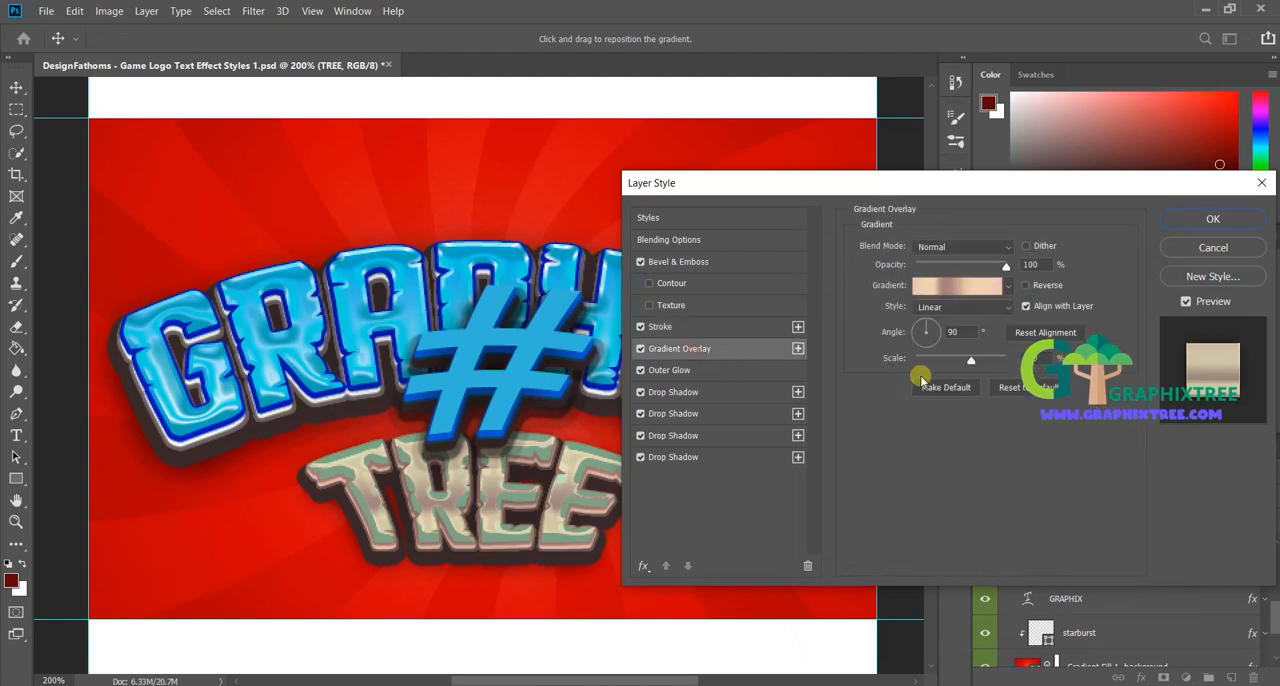
click(956, 288)
click(834, 316)
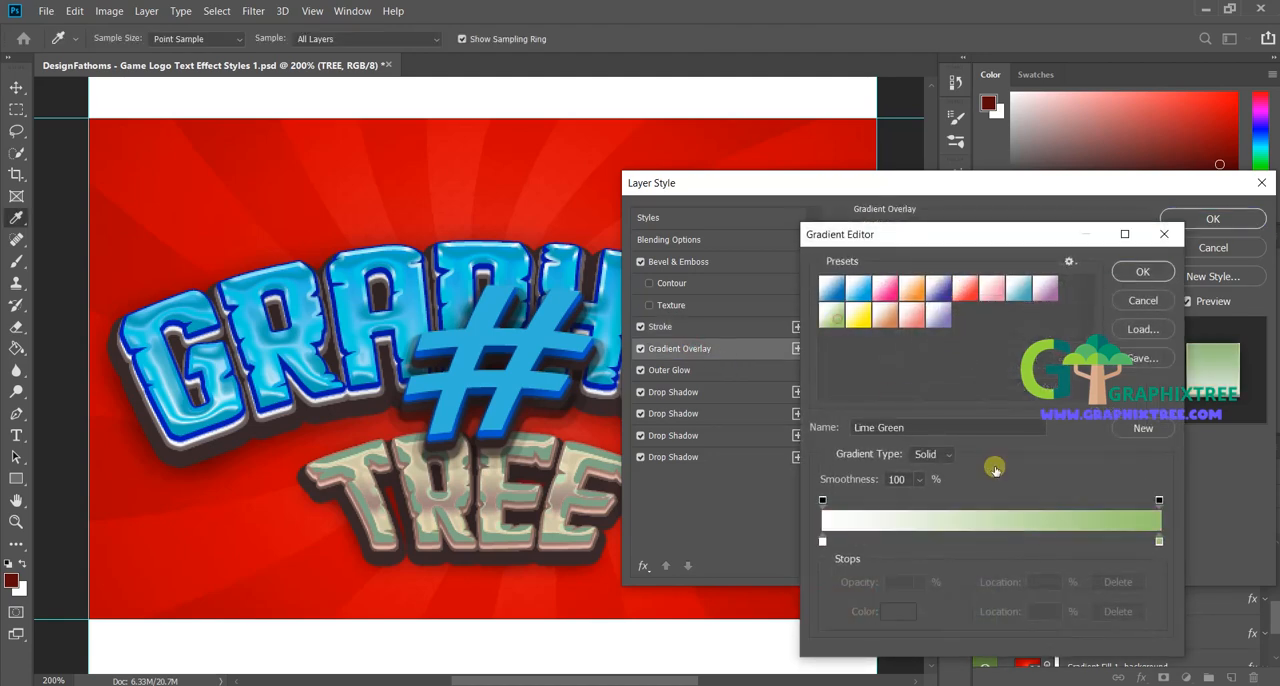
click(1159, 544)
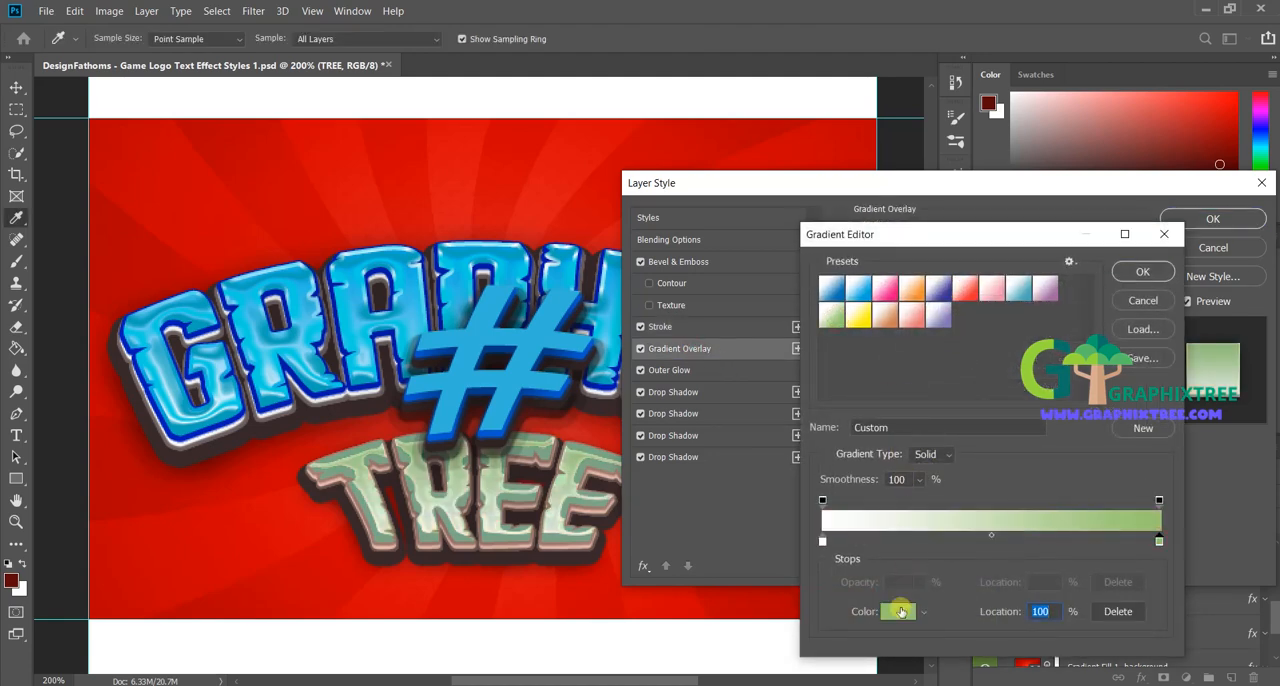
click(897, 610)
drag(1000, 463, 996, 445)
click(886, 359)
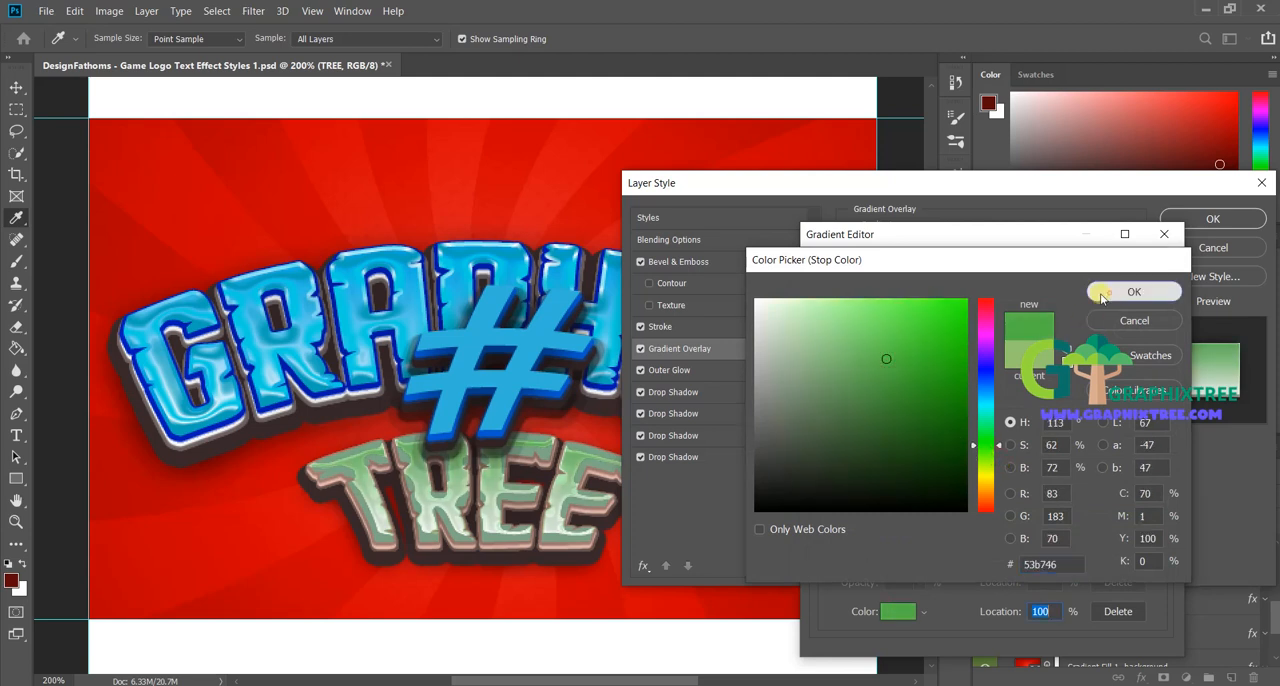
click(1108, 290)
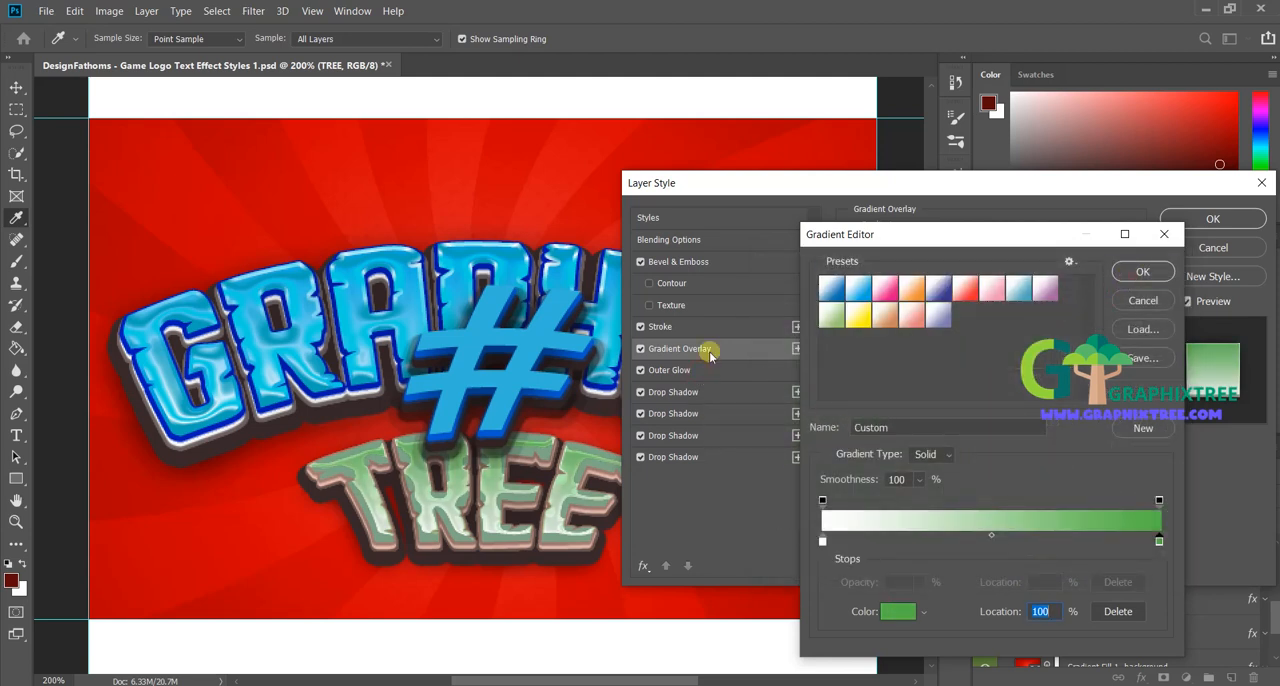
Step: Confirm the edited gradient for the TREE layer's Gradient Overlay and open the settings of its first Drop Shadow
click(1138, 271)
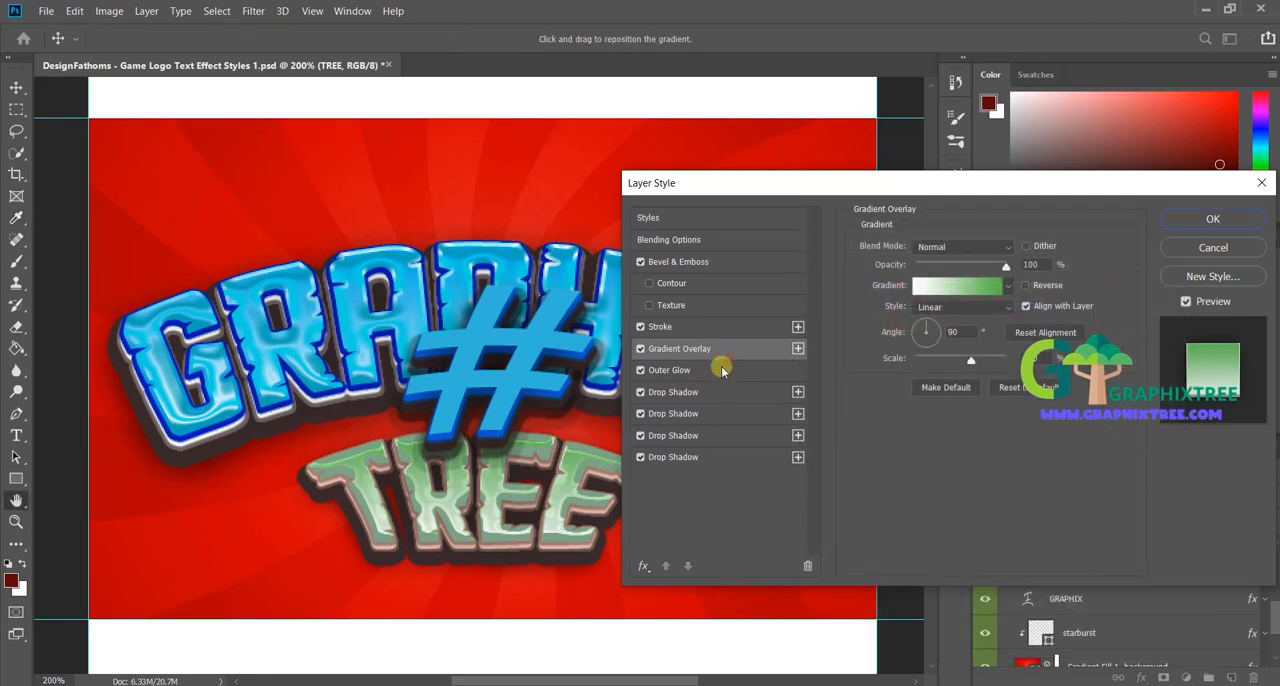
click(718, 369)
click(673, 392)
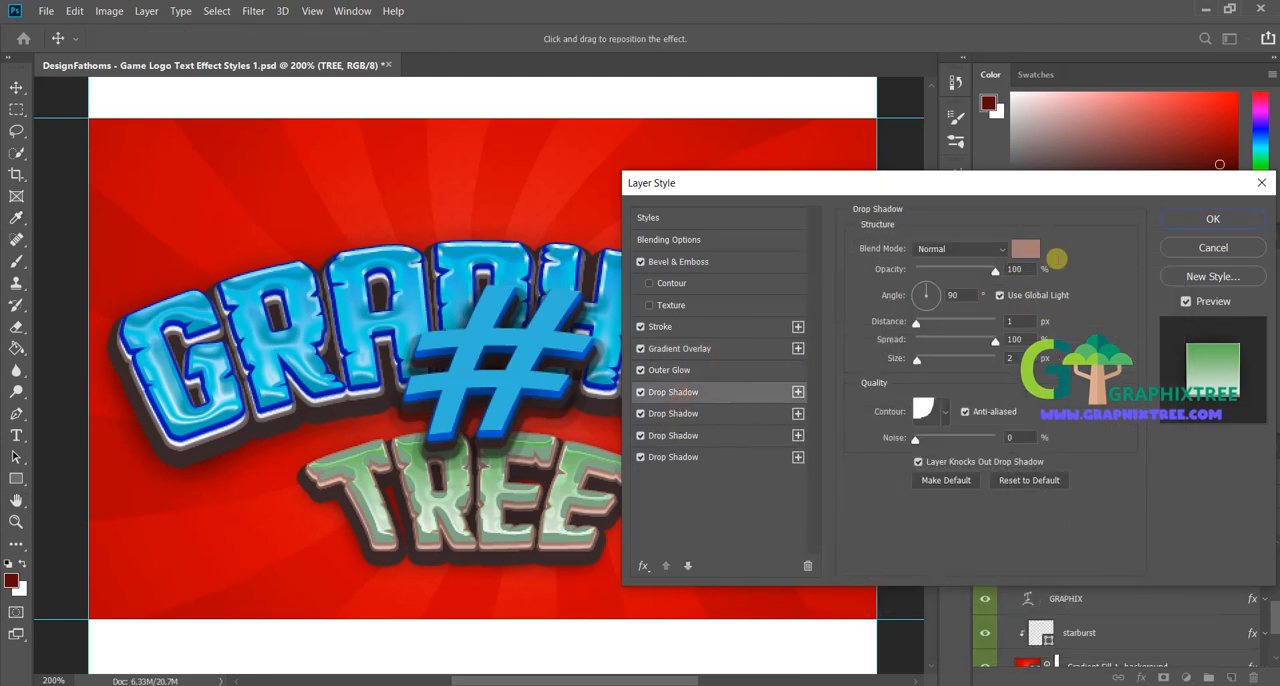
click(1040, 248)
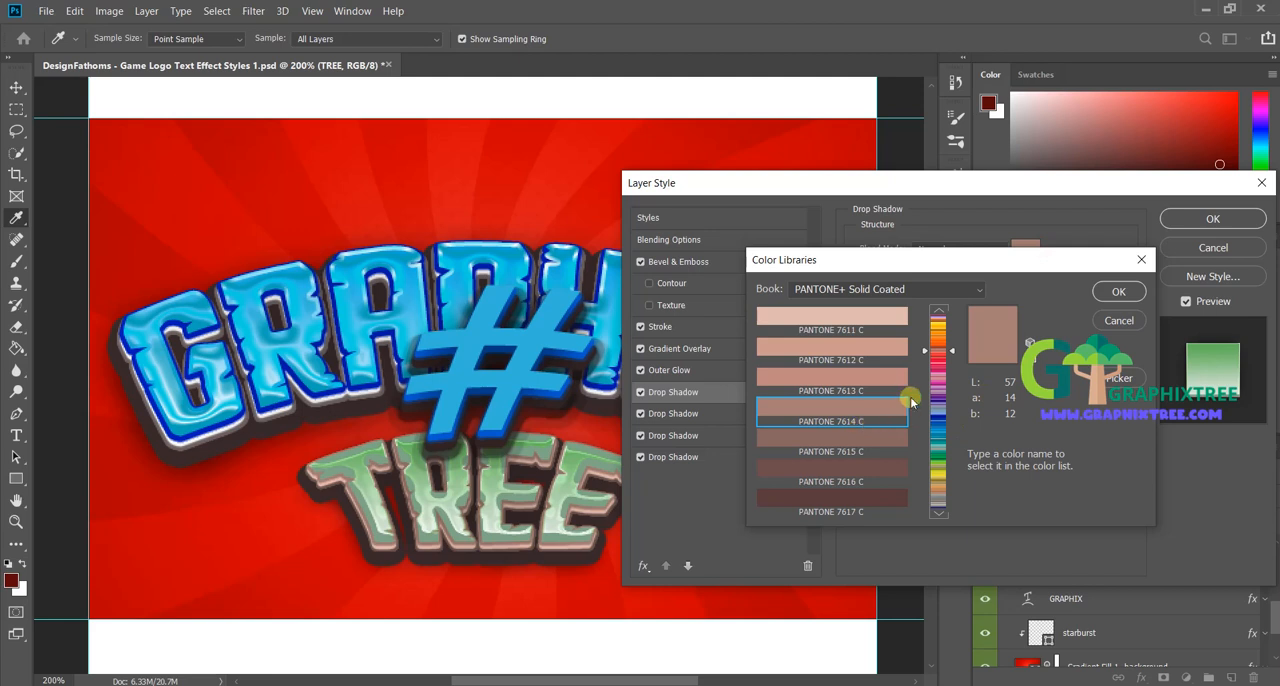
click(963, 455)
drag(963, 459, 963, 462)
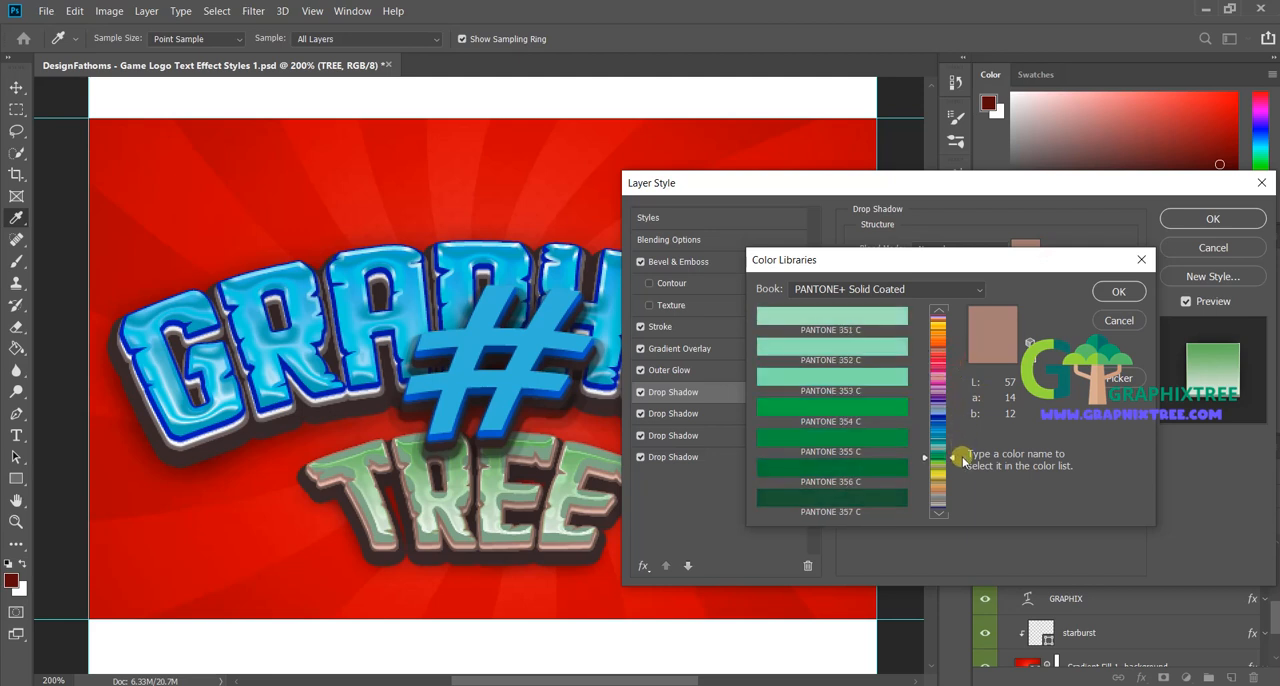
click(1119, 291)
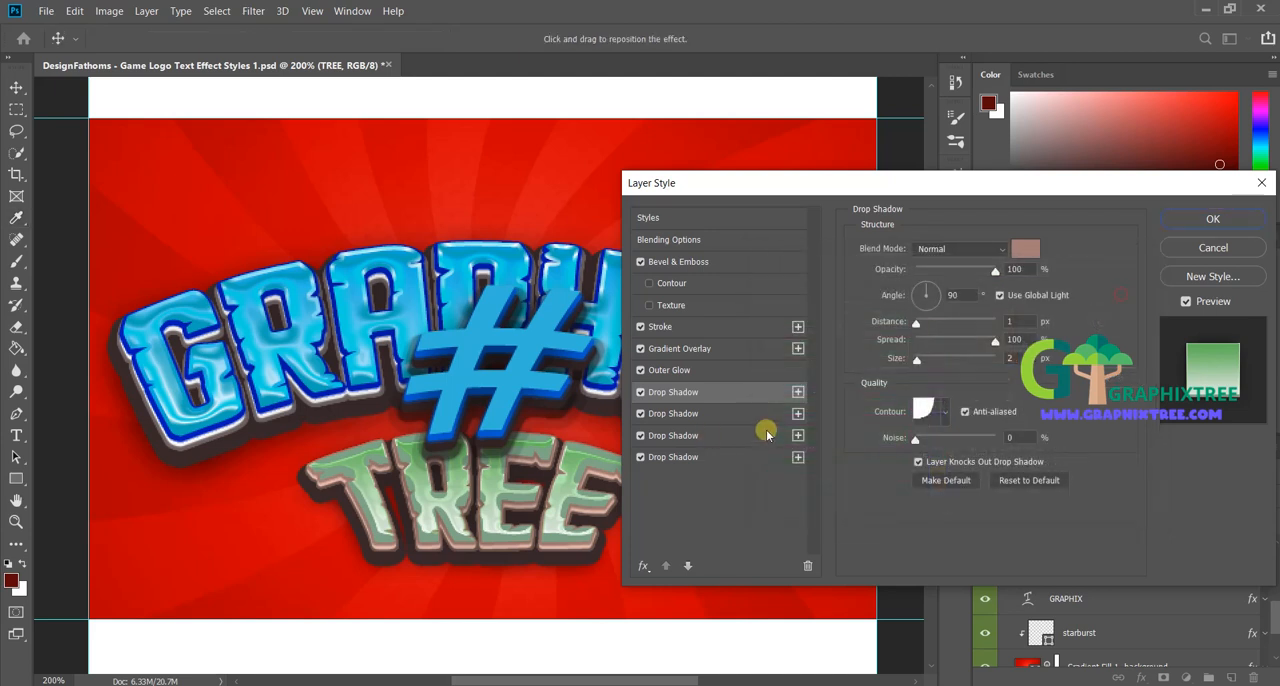
Step: Recolor the first Drop Shadow of the TREE layer to PANTONE 362 C from the PANTONE+ Solid Coated library
click(1003, 250)
click(1005, 250)
click(1022, 249)
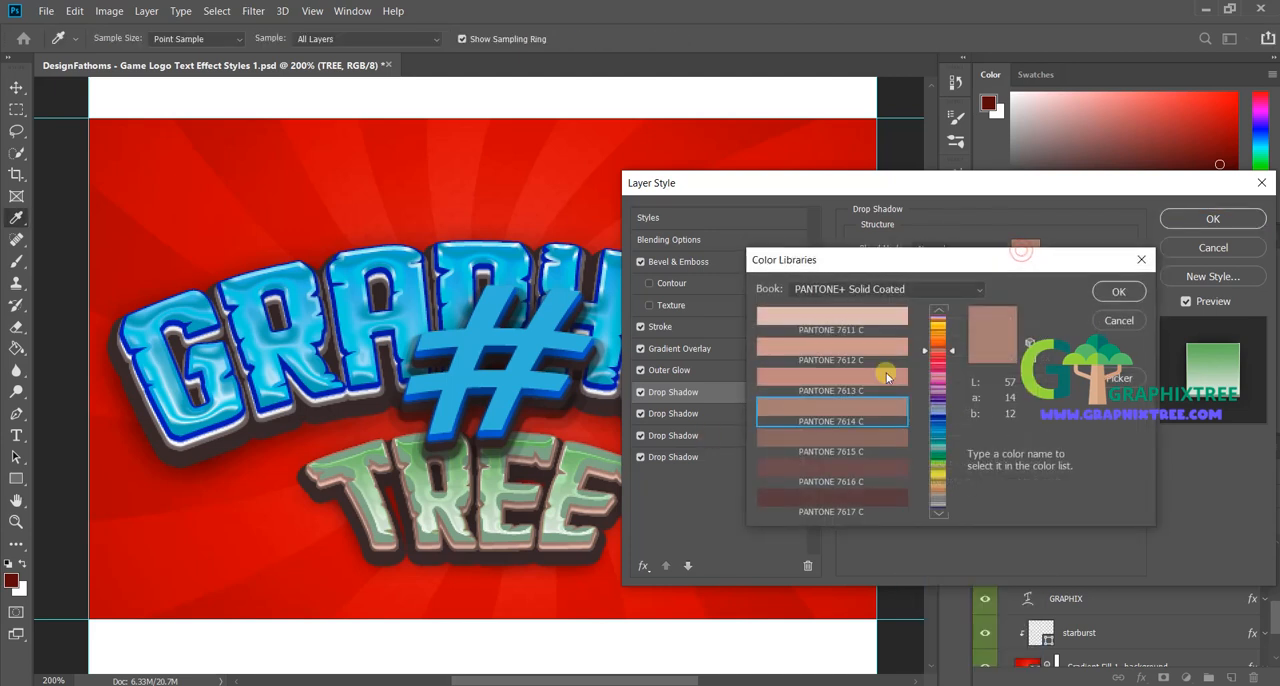
click(937, 461)
click(852, 439)
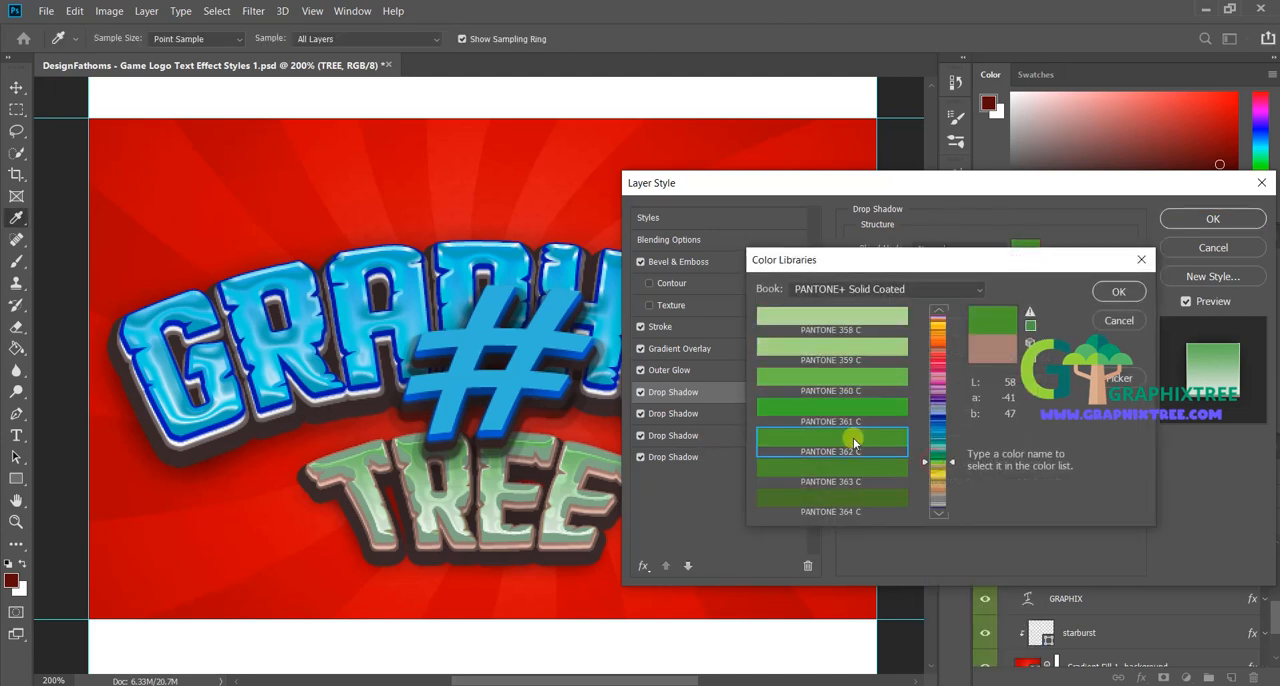
click(1119, 292)
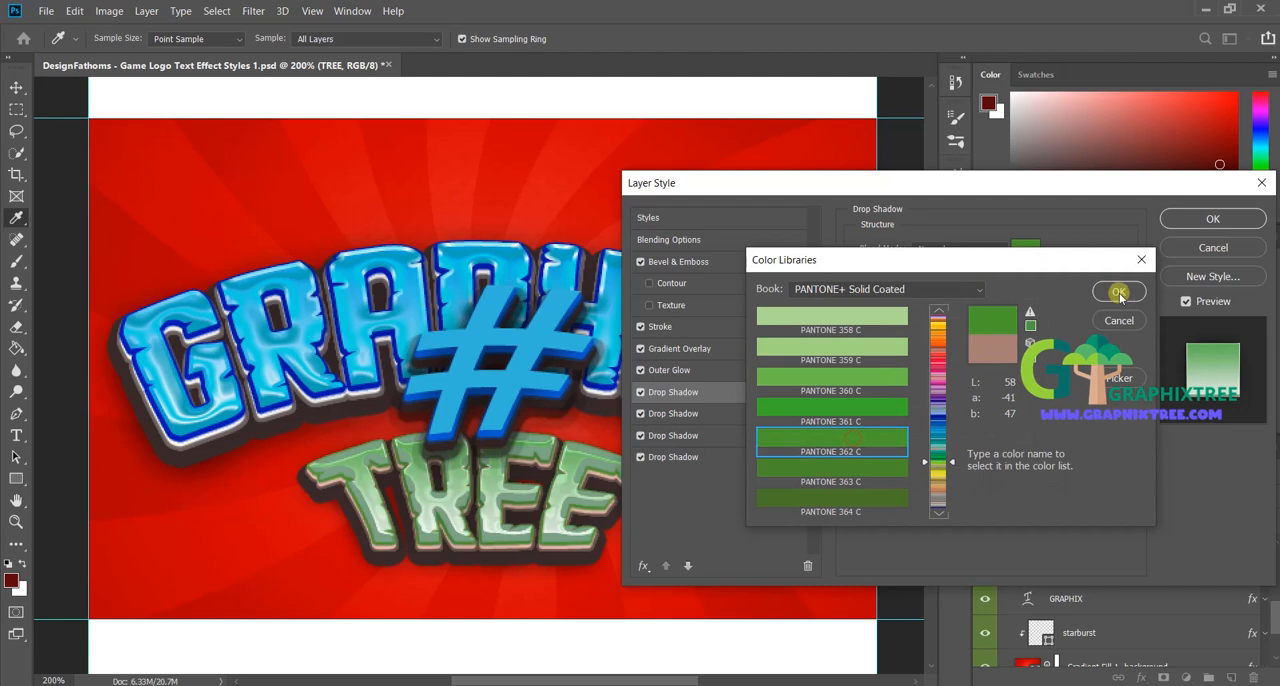
Step: Recolor the second Drop Shadow of the TREE layer from its pale pink to a medium green
click(712, 413)
click(1026, 249)
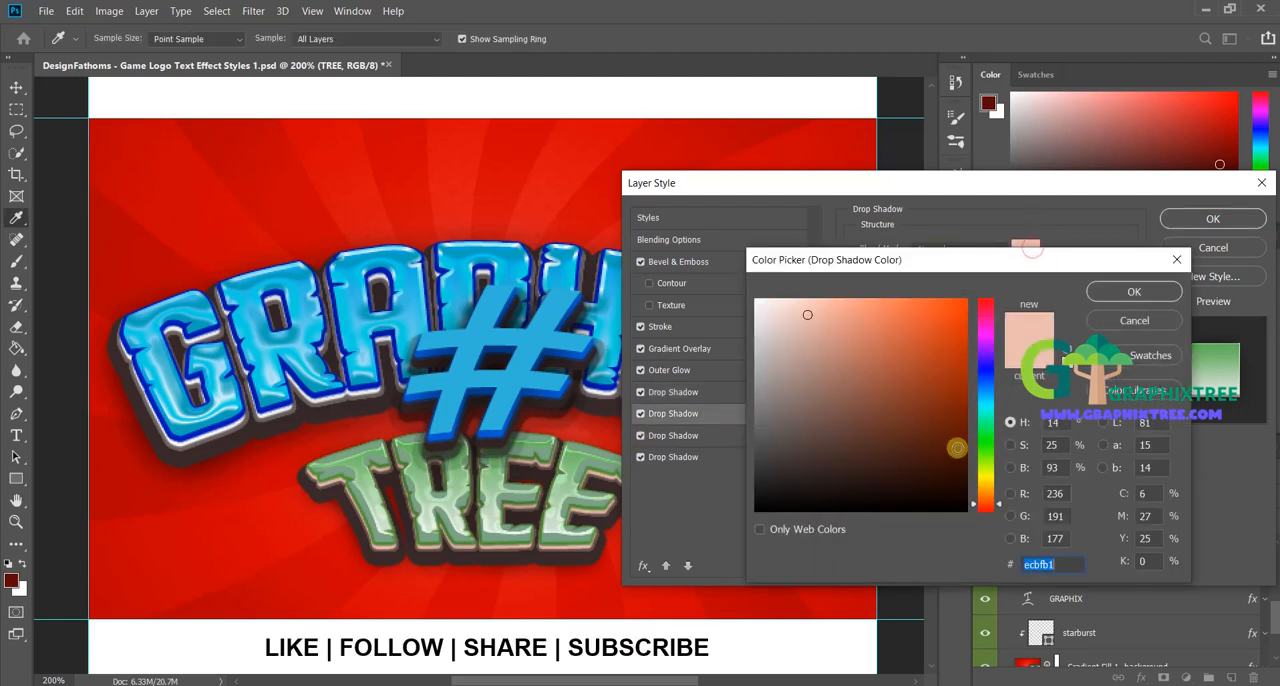
click(1003, 482)
drag(1003, 482, 1003, 448)
drag(937, 389, 918, 363)
click(1134, 292)
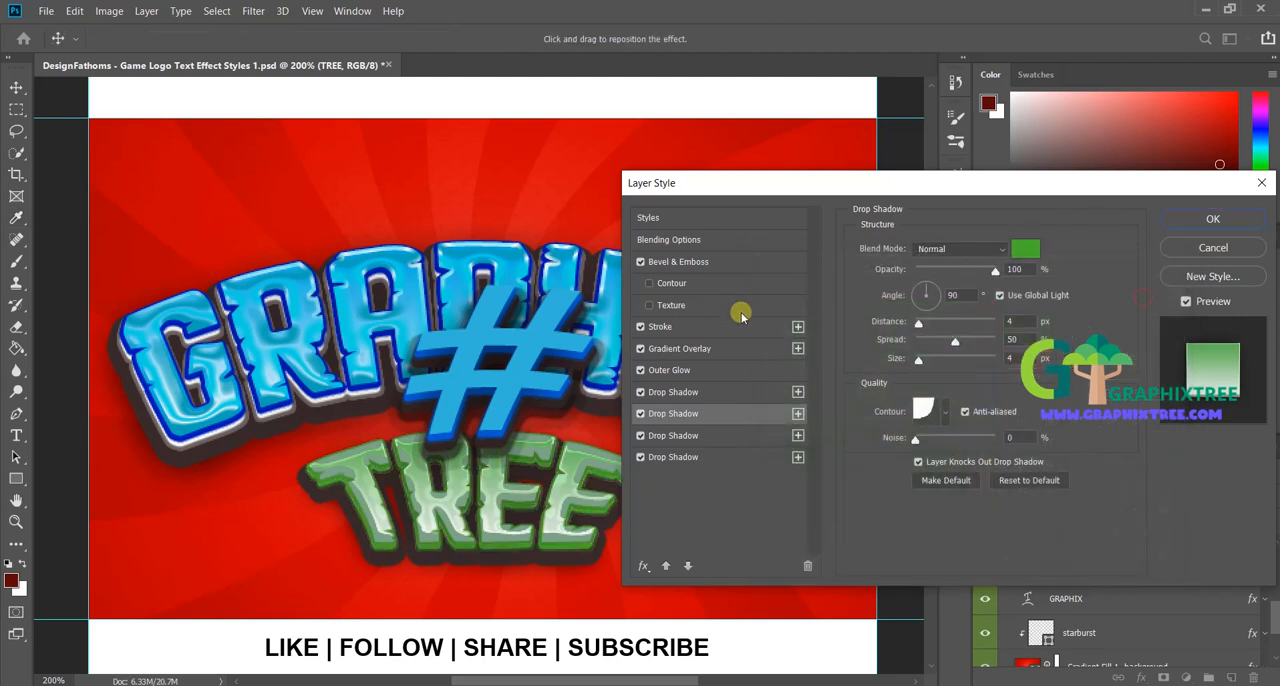
Step: Review the two remaining Drop Shadows of the TREE layer and apply the layer style
click(724, 437)
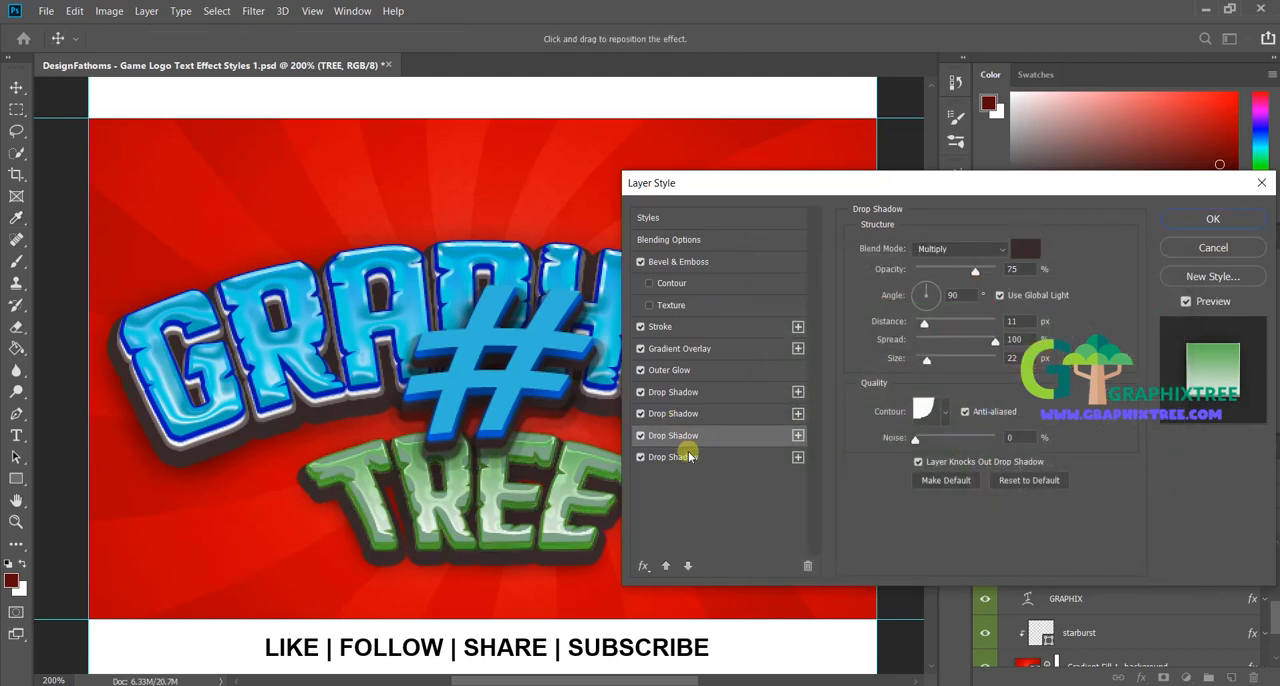
click(688, 456)
click(1181, 220)
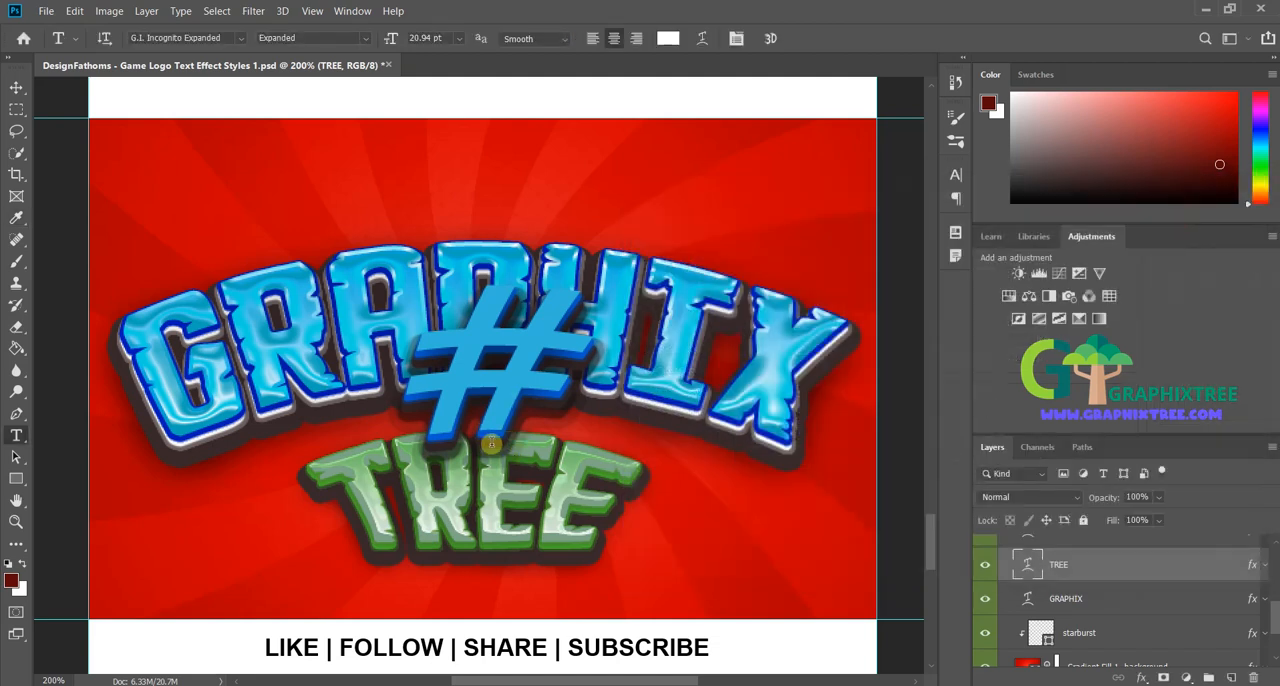
Step: Recolor the blue Drop Shadow of the # layer to light green 77e493 and apply the layer style
click(1082, 598)
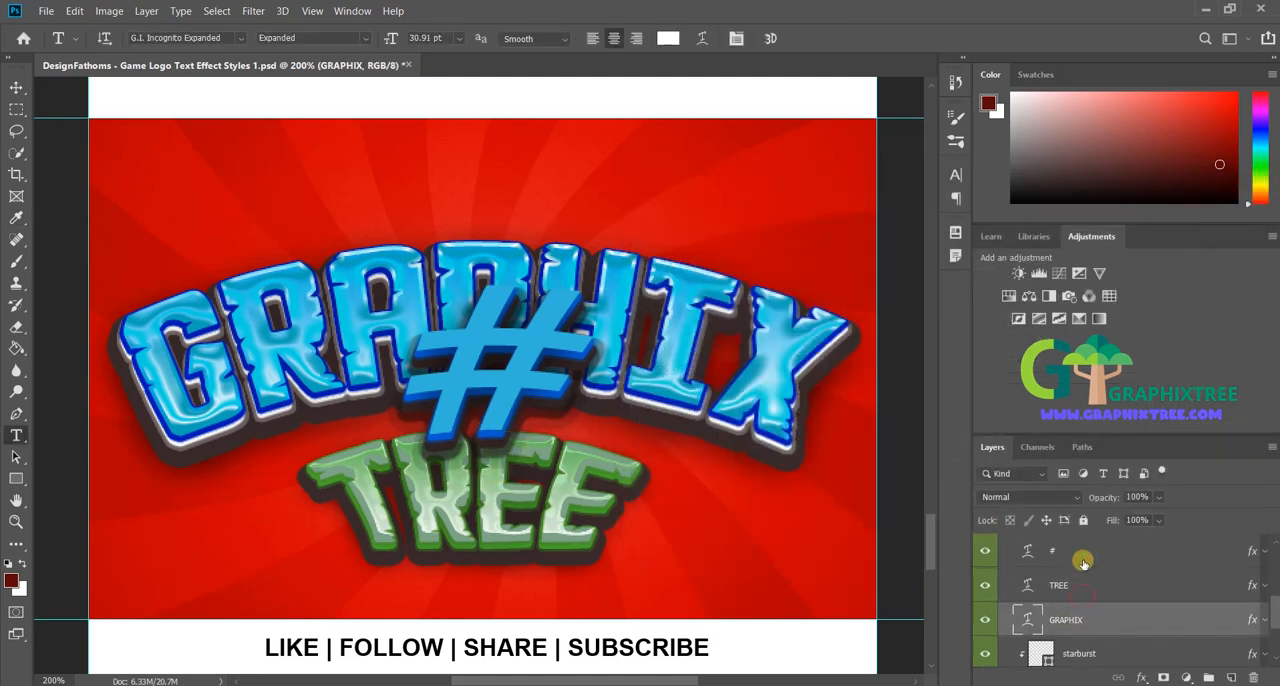
click(1161, 556)
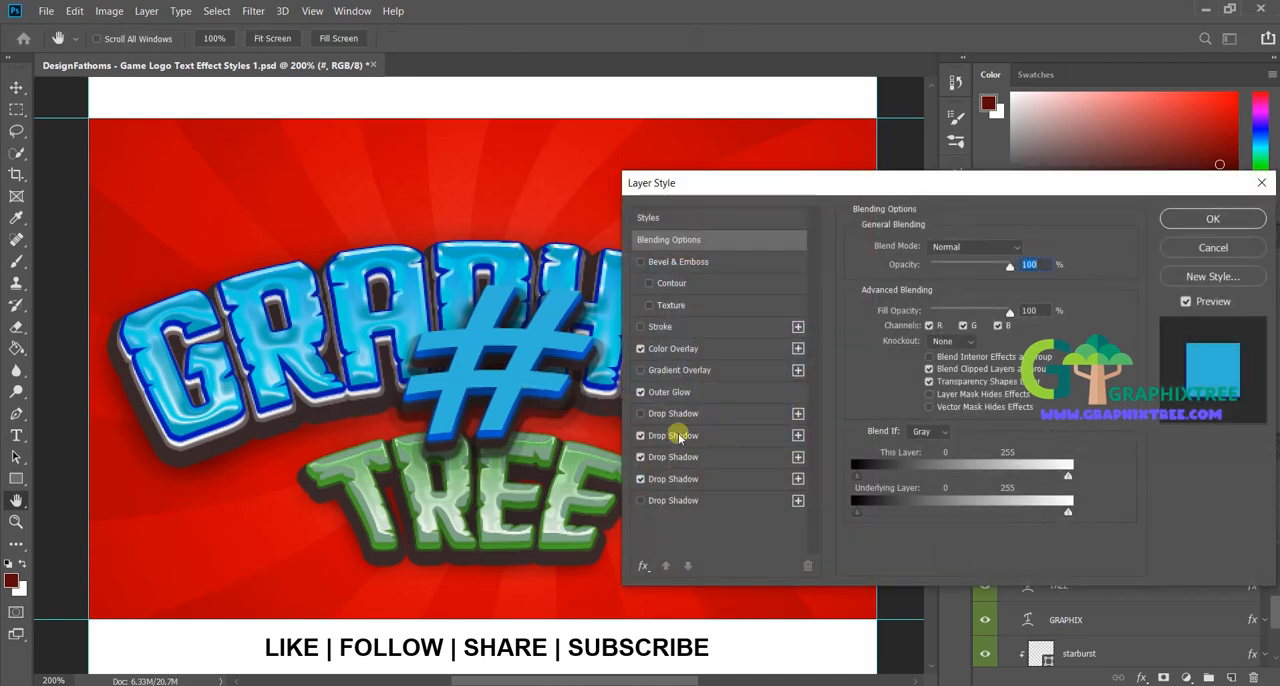
click(681, 479)
click(681, 457)
click(684, 436)
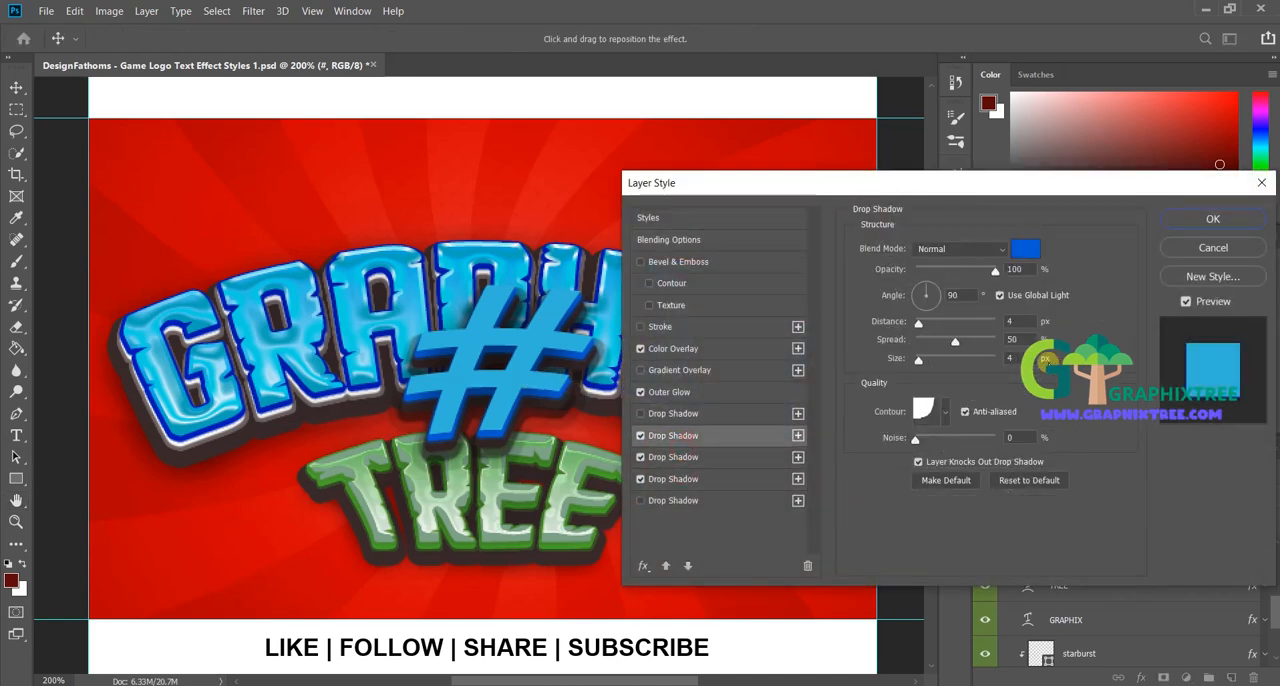
click(1028, 250)
drag(990, 388, 1003, 440)
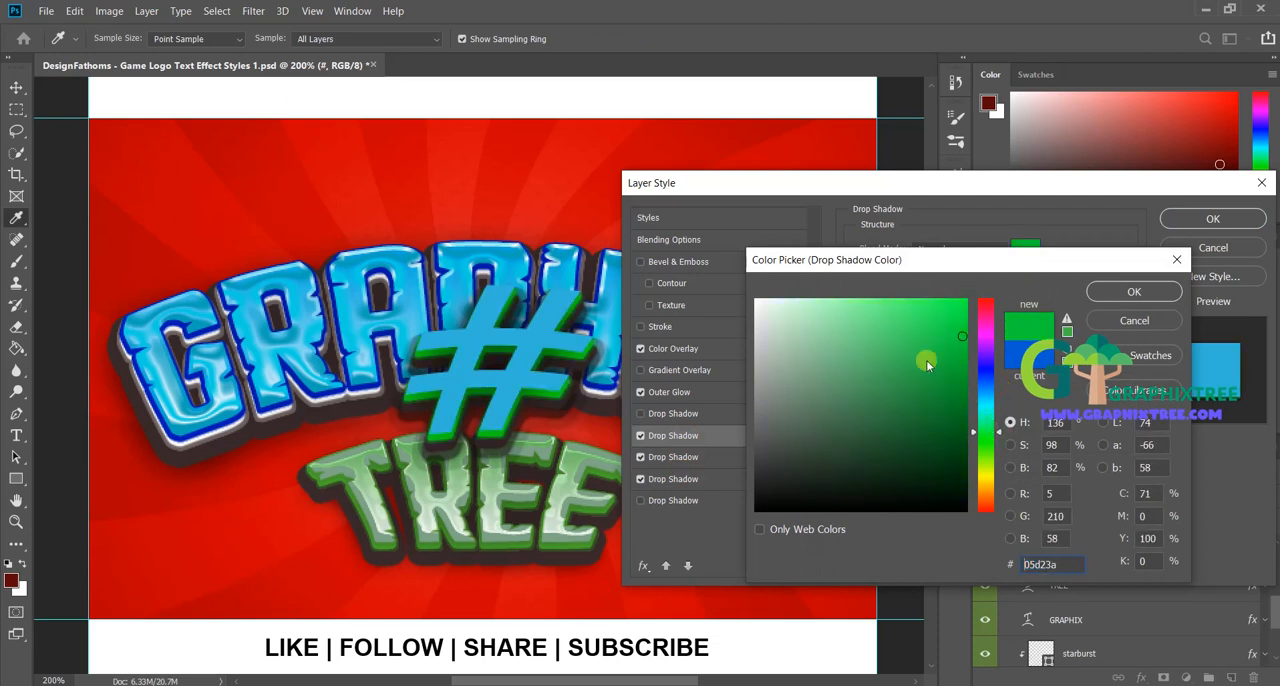
drag(926, 360, 857, 321)
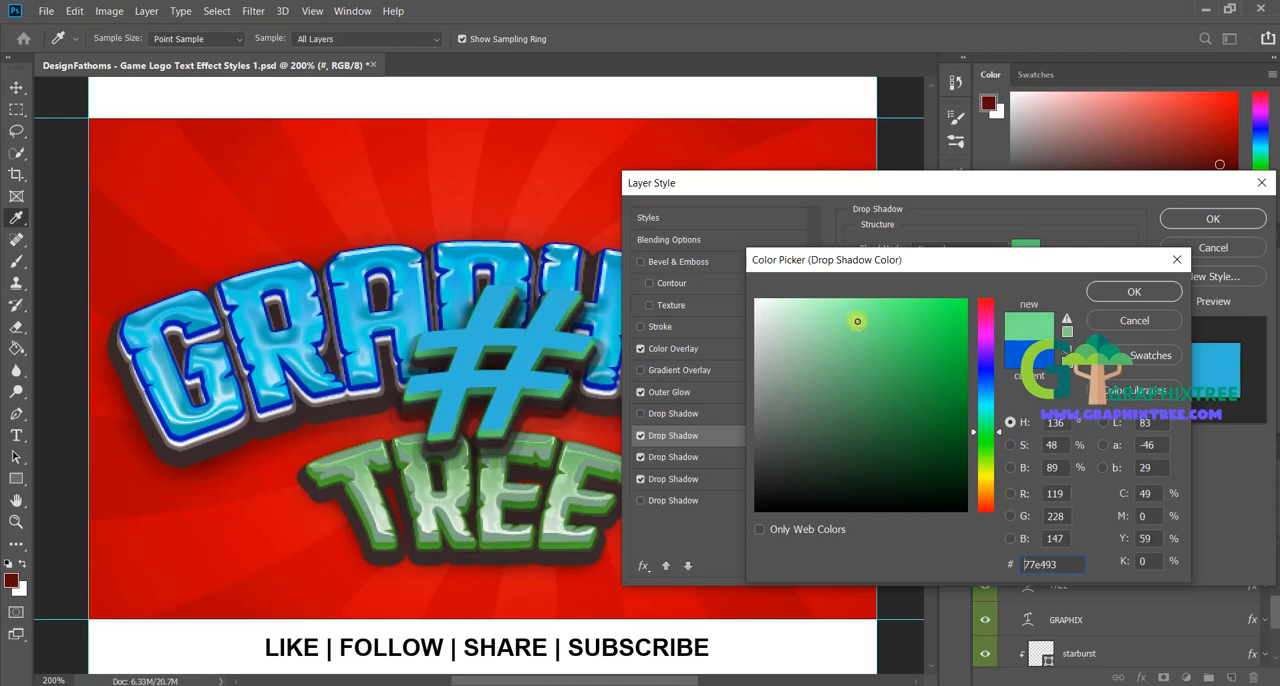
click(1128, 291)
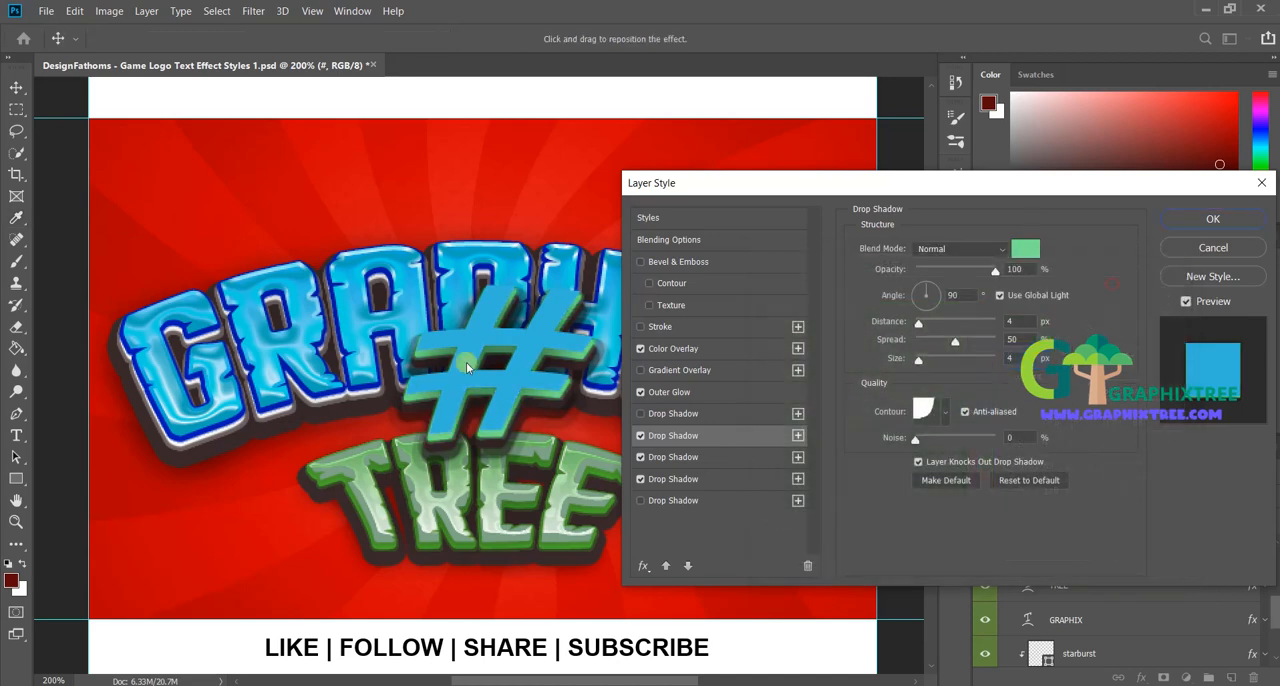
click(1213, 218)
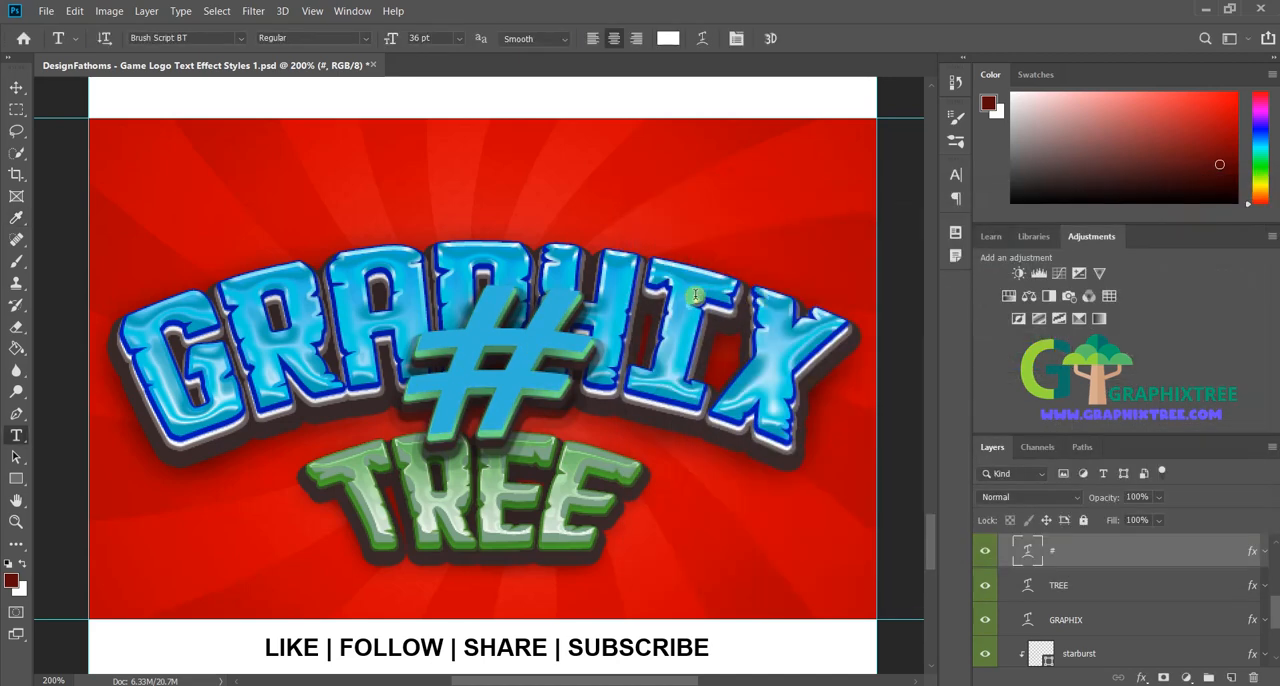
Step: Hide the white Background layer to preview the artwork on transparency and show it again
scroll(697, 304, right, 1)
scroll(697, 304, down, 1)
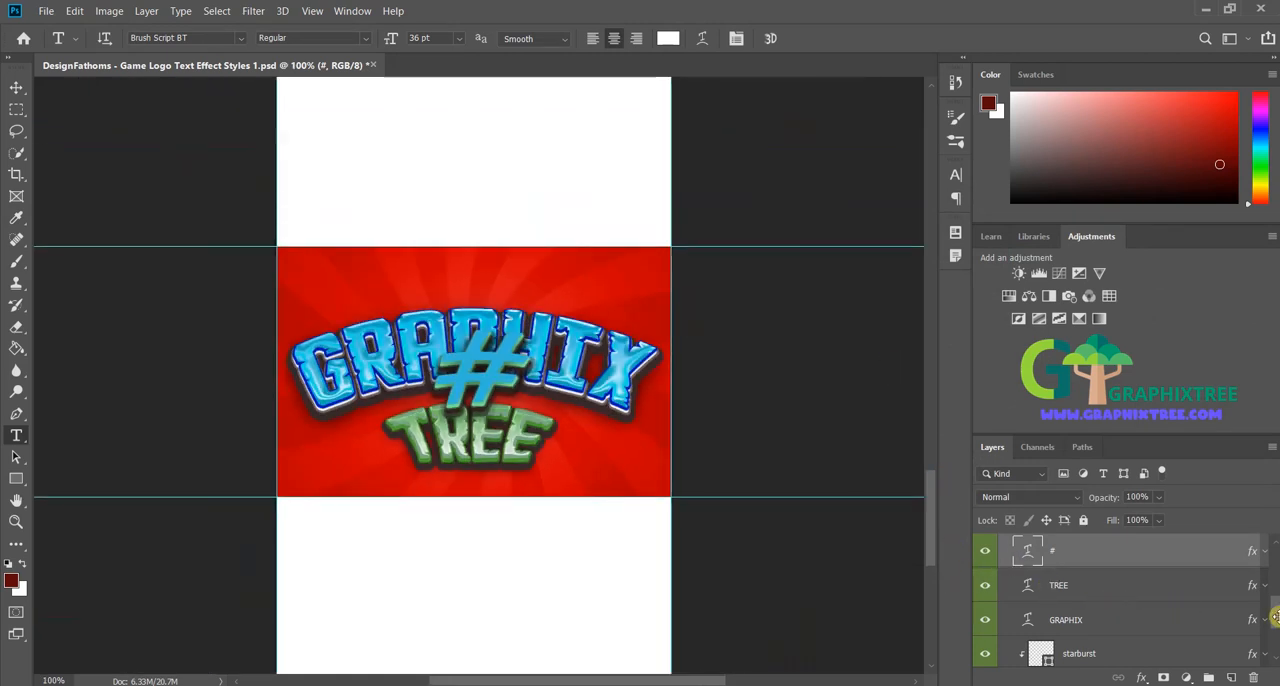
drag(1274, 617, 1275, 650)
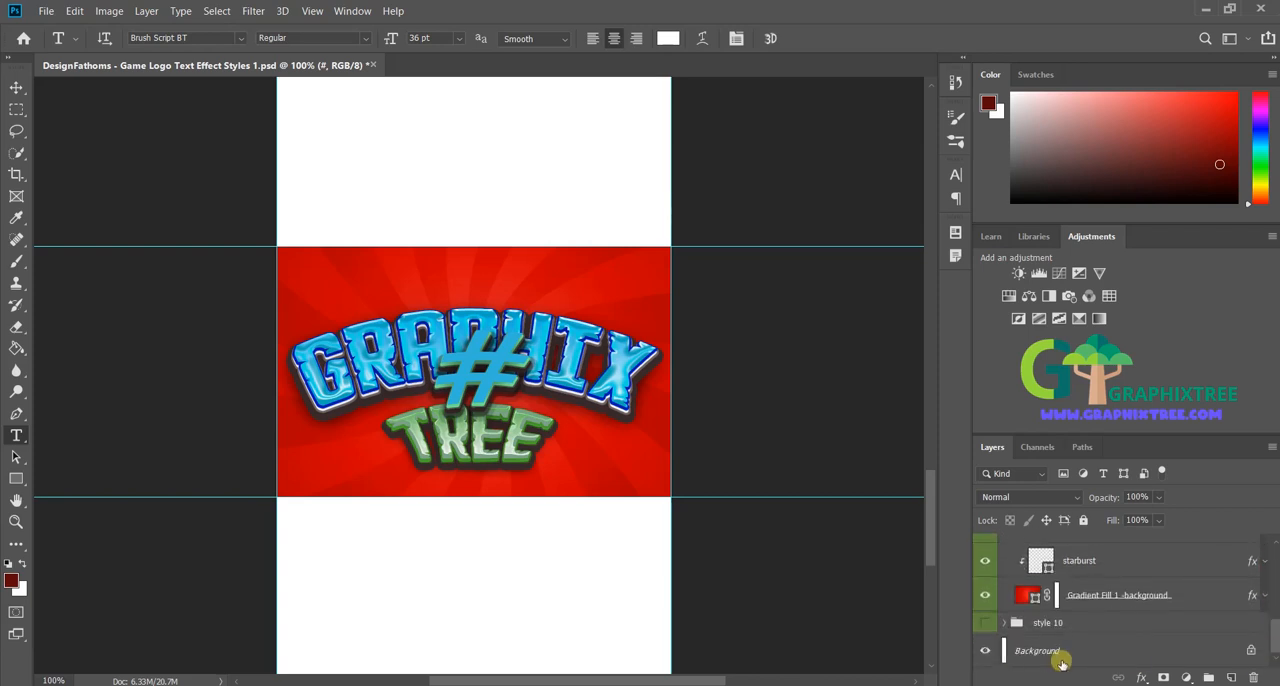
click(985, 651)
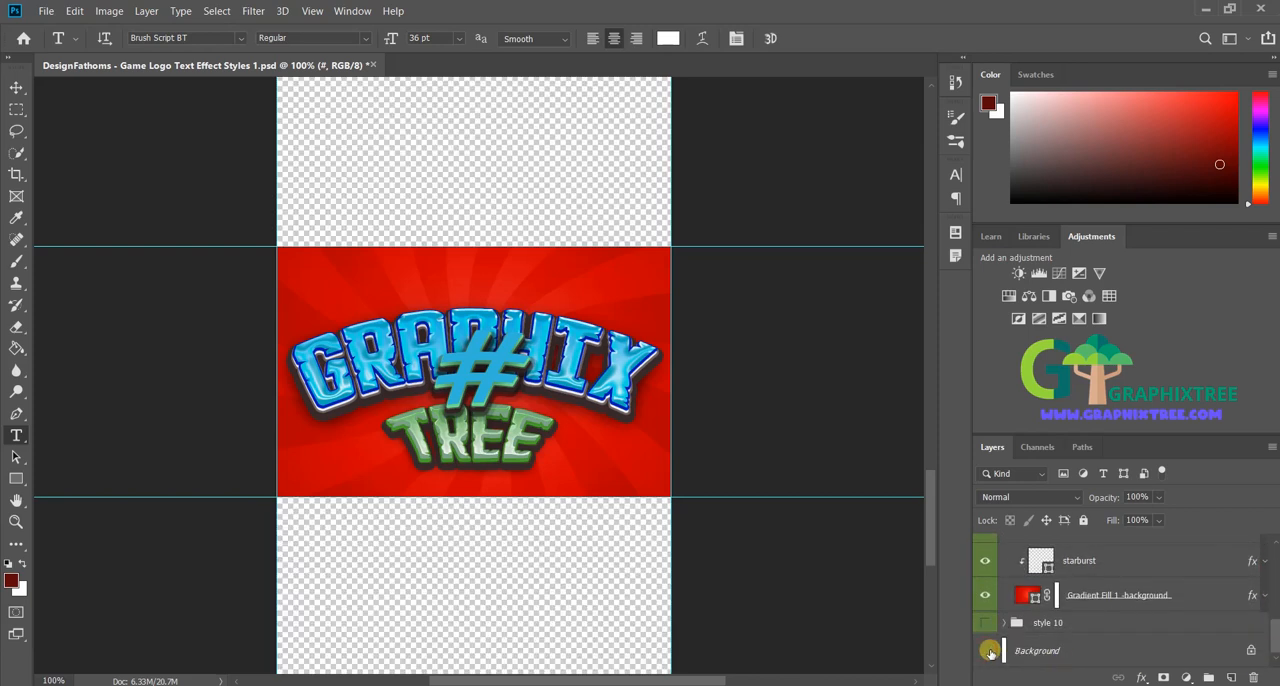
drag(1275, 632, 1274, 605)
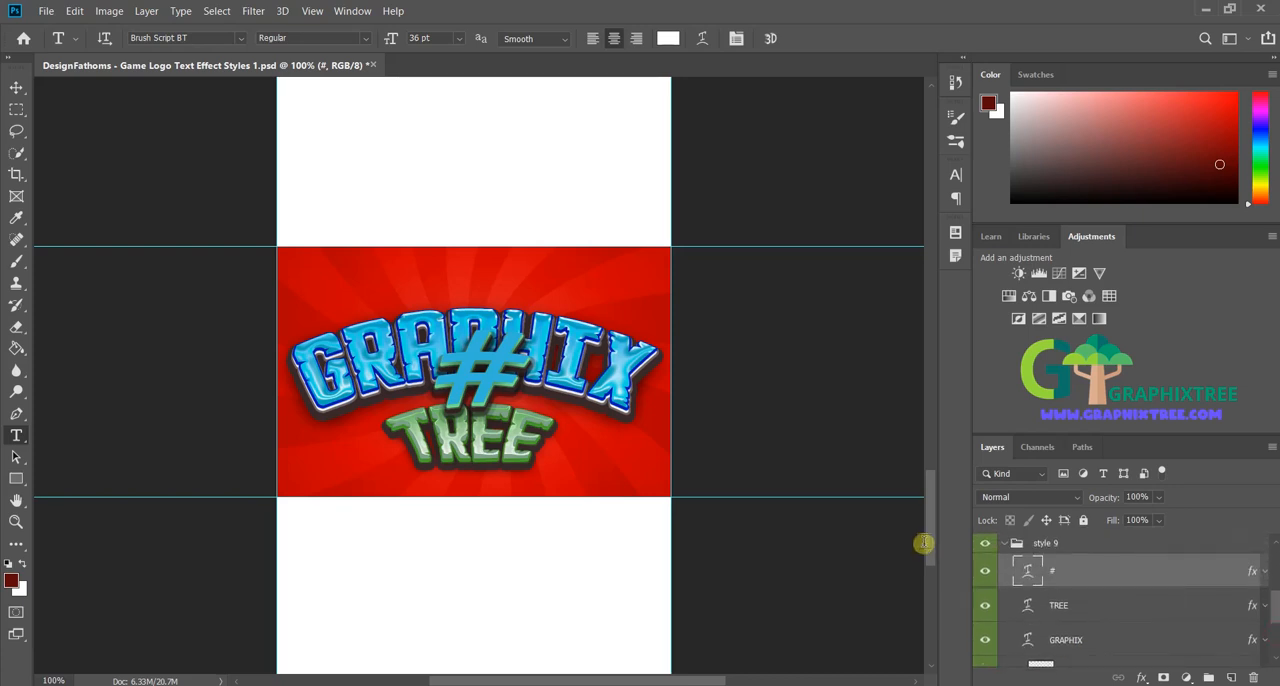
click(1003, 543)
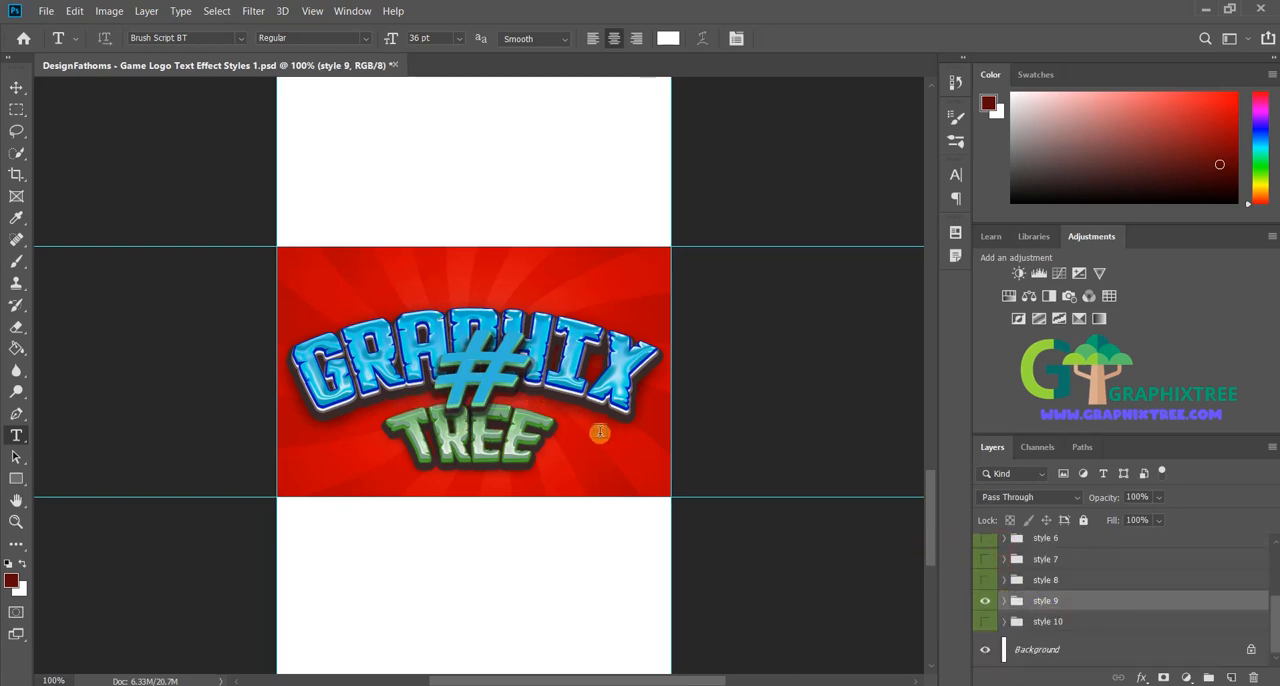
drag(600, 433, 659, 445)
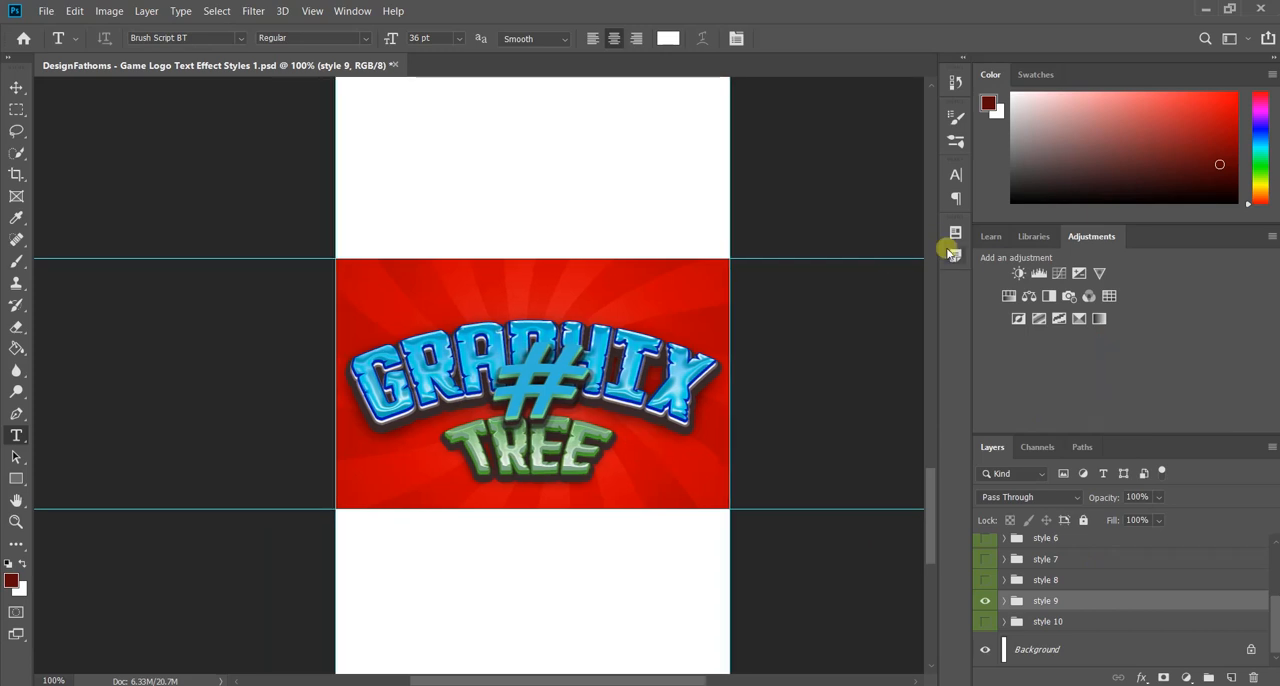
click(1004, 601)
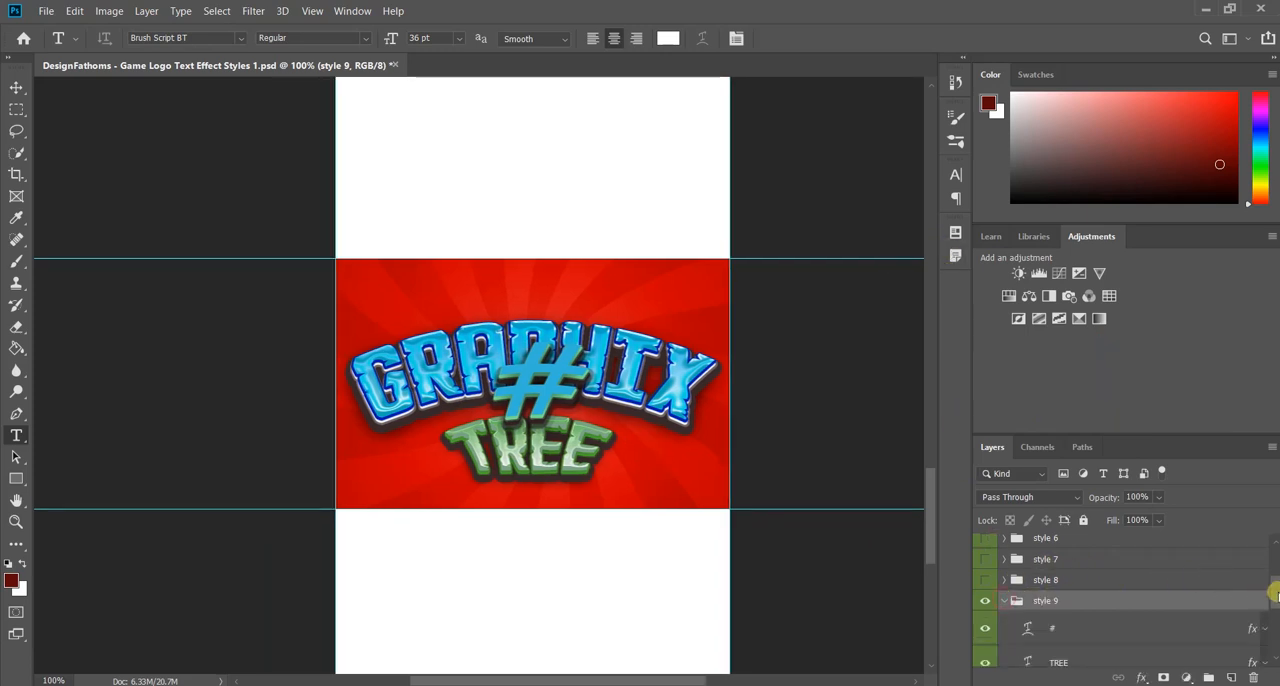
Step: Open the gradient of the Gradient Fill 1 background layer in style 9 for editing and choose the Cyan preset
scroll(1268, 608, down, 5)
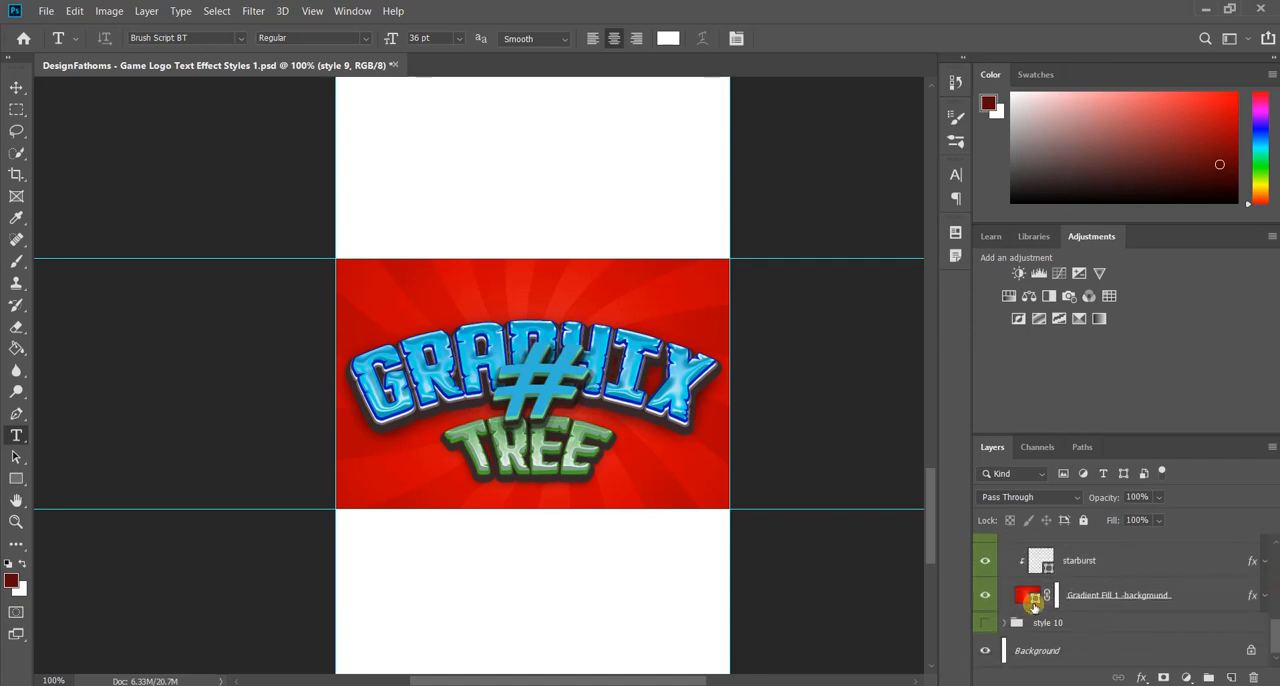
double_click(1033, 600)
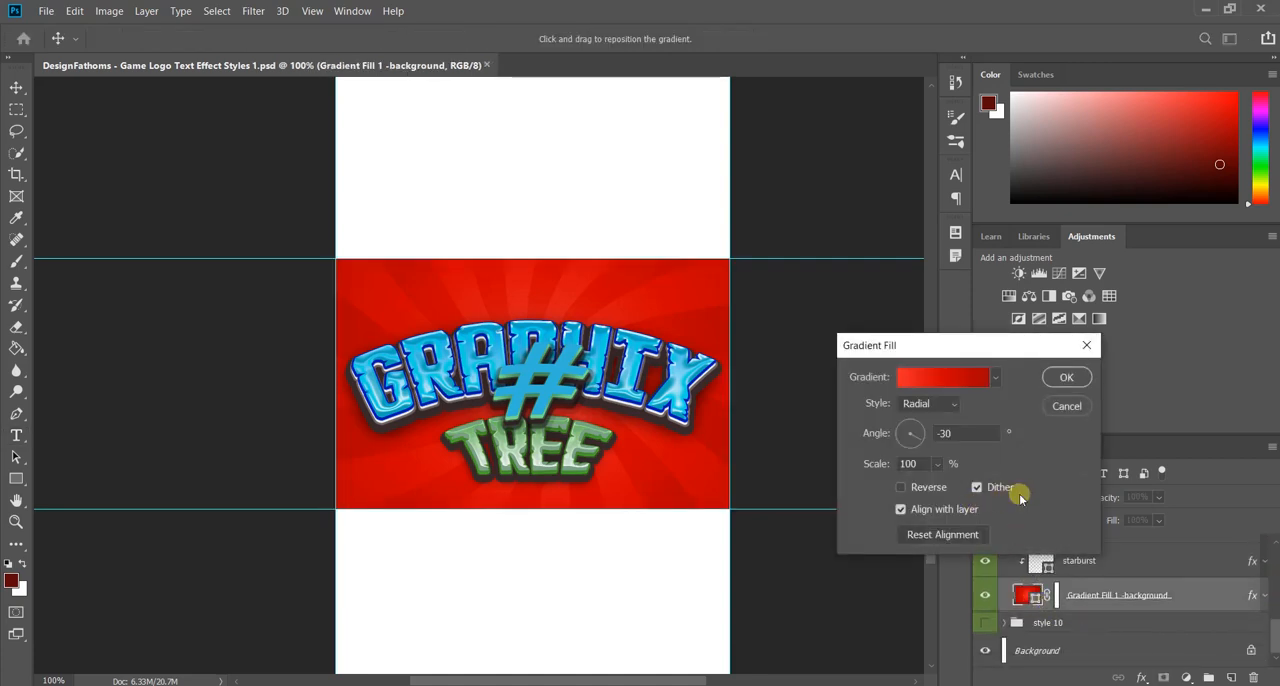
click(967, 377)
click(859, 290)
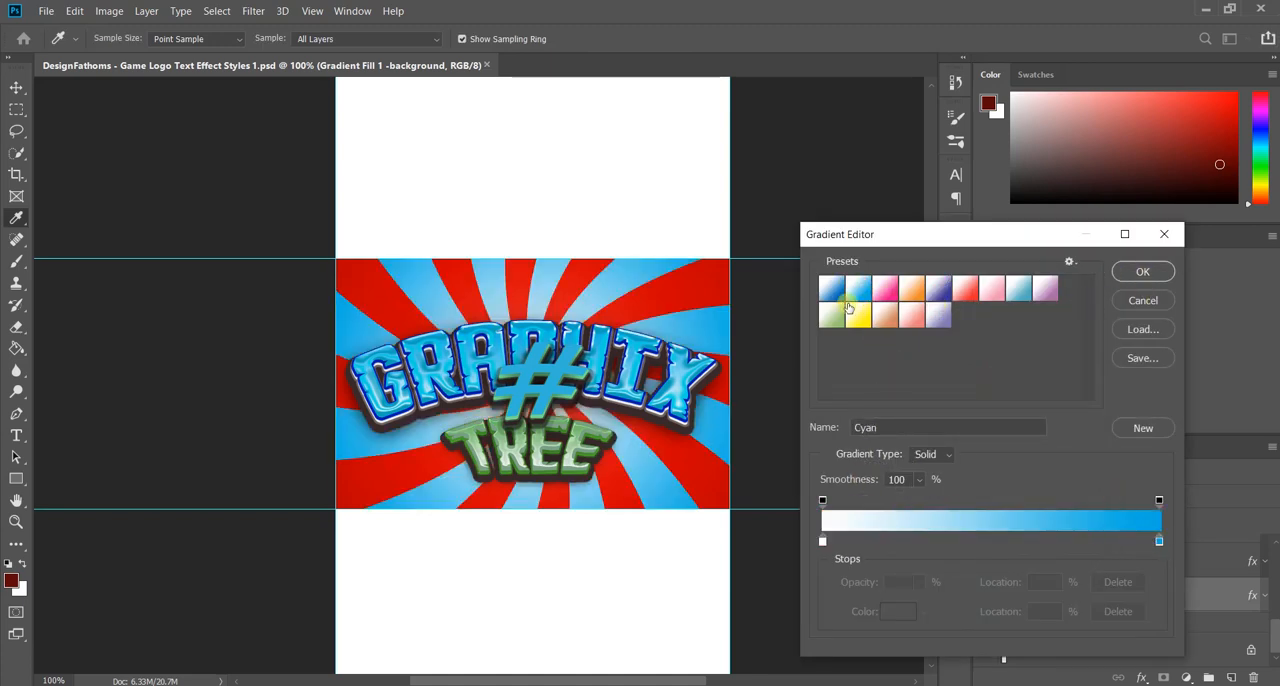
click(1159, 542)
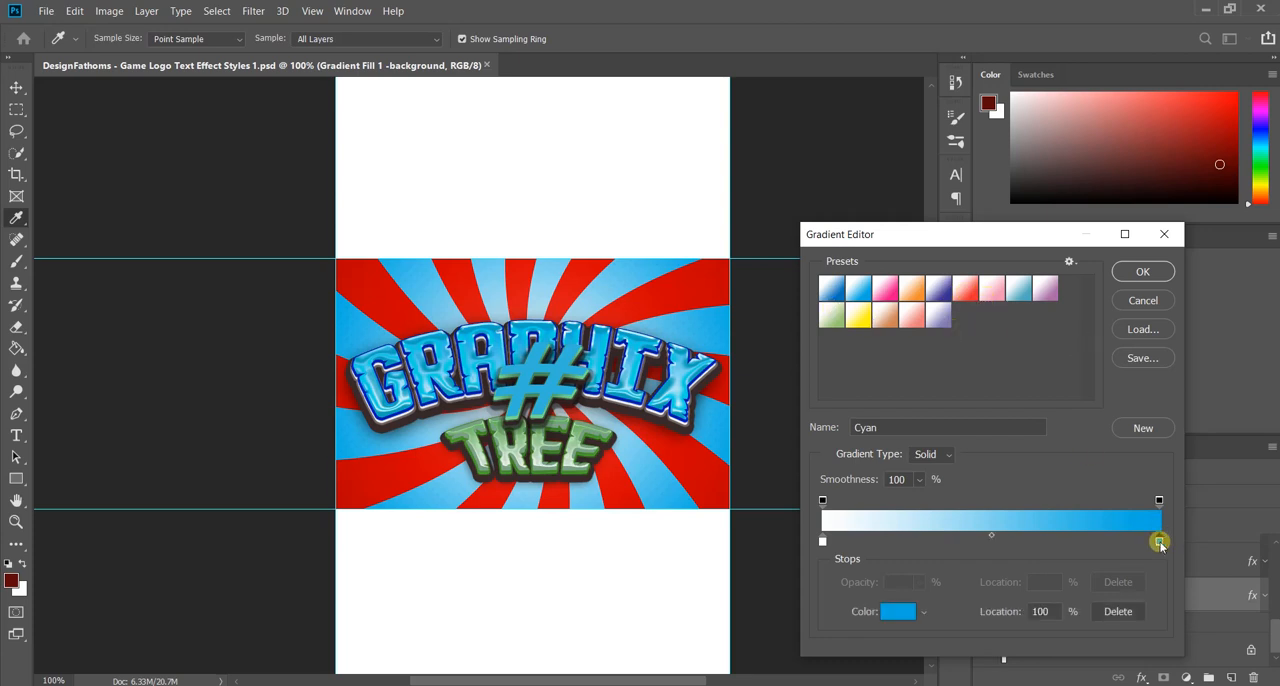
click(900, 613)
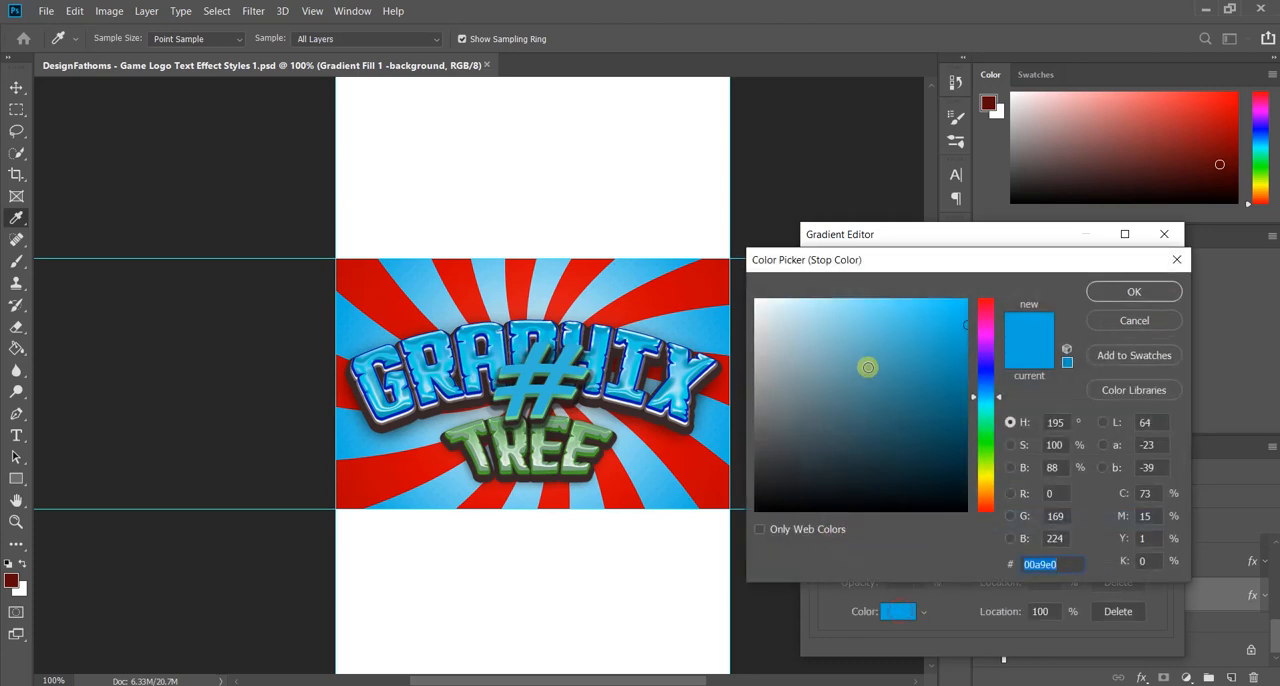
drag(999, 400, 994, 307)
click(1124, 321)
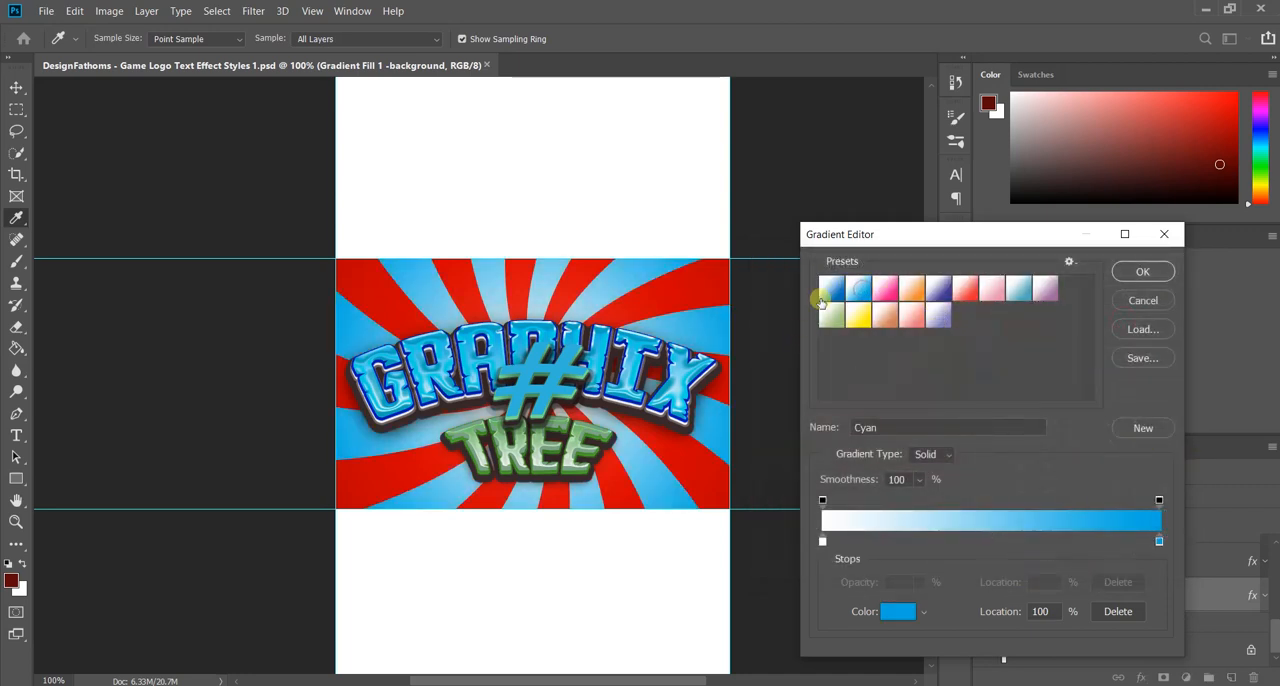
Step: Apply the Cyan gradient to the Gradient Fill 1 background layer and close its fill settings
click(1142, 272)
click(1062, 406)
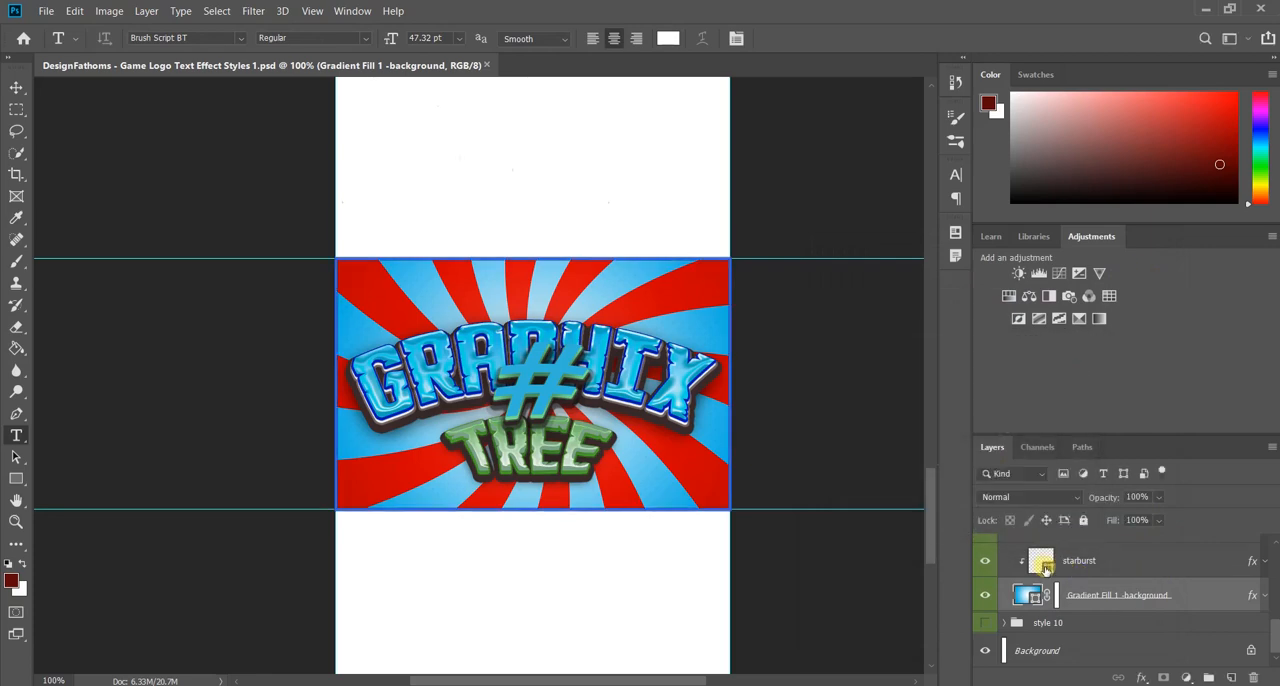
Step: Open the solid fill color of the starburst layer and cancel without changing it
double_click(1046, 567)
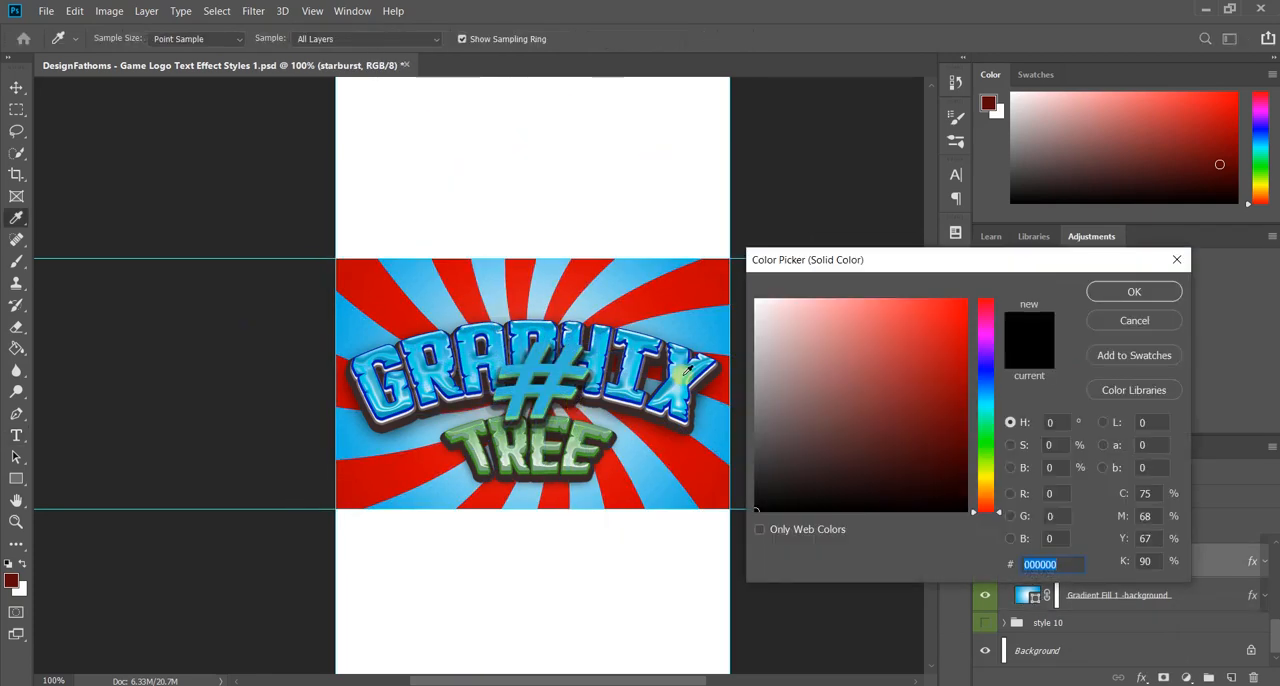
click(1134, 320)
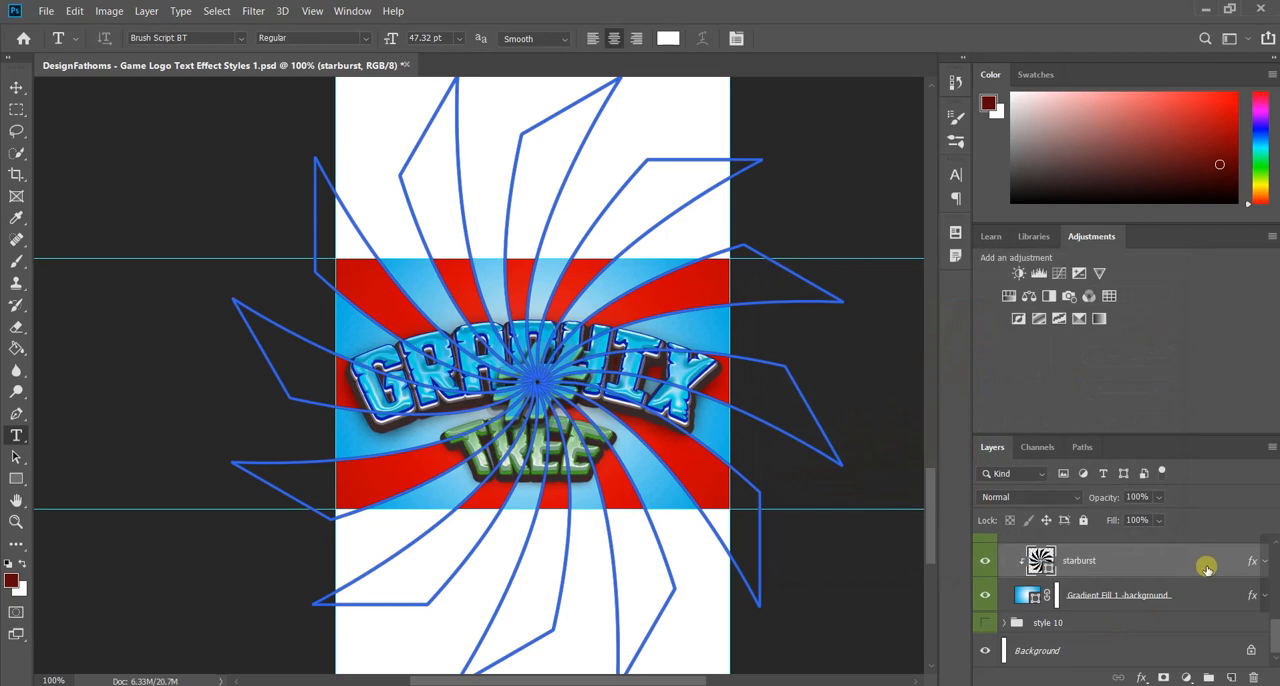
Step: Open the starburst layer's Gradient Overlay gradient for editing and choose the Lime Green preset
double_click(1199, 574)
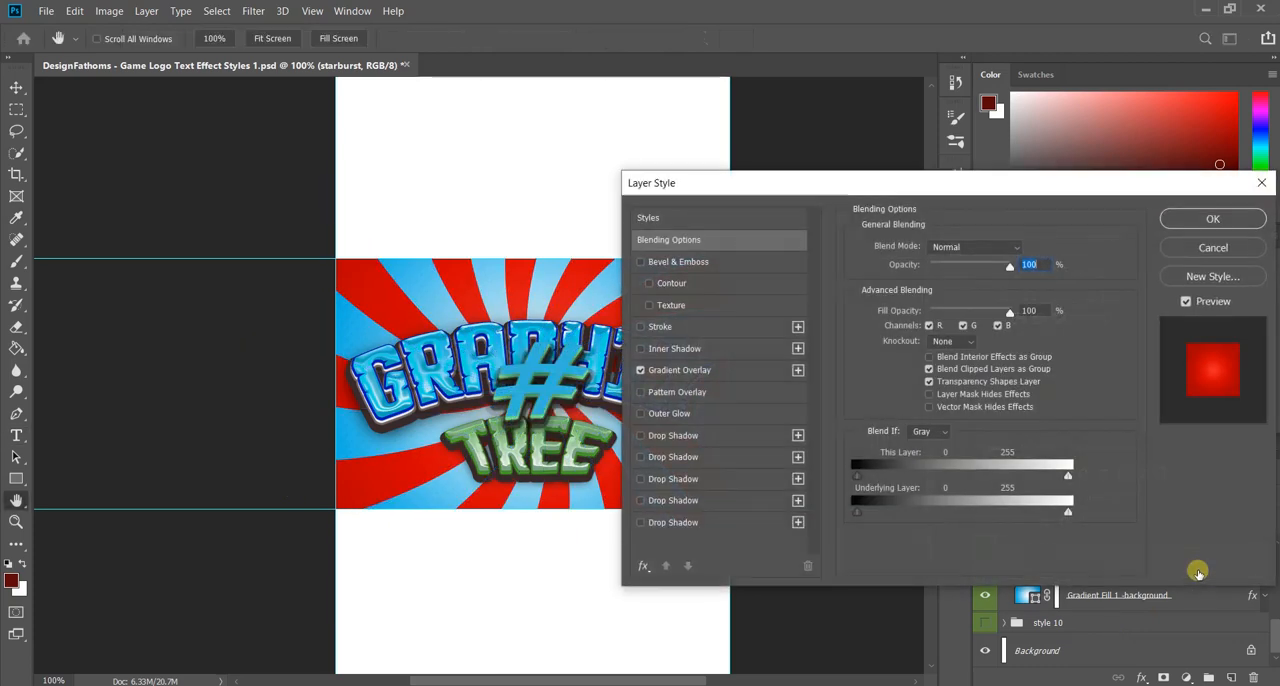
click(690, 370)
click(960, 290)
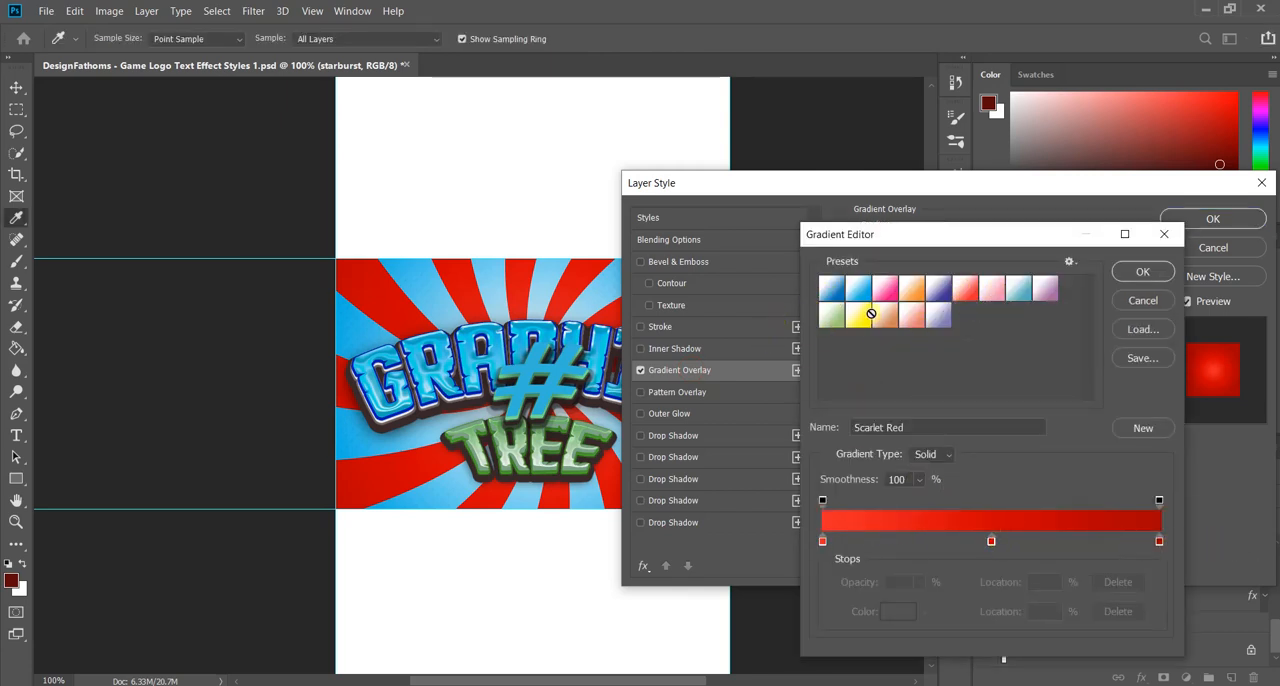
click(835, 293)
click(836, 318)
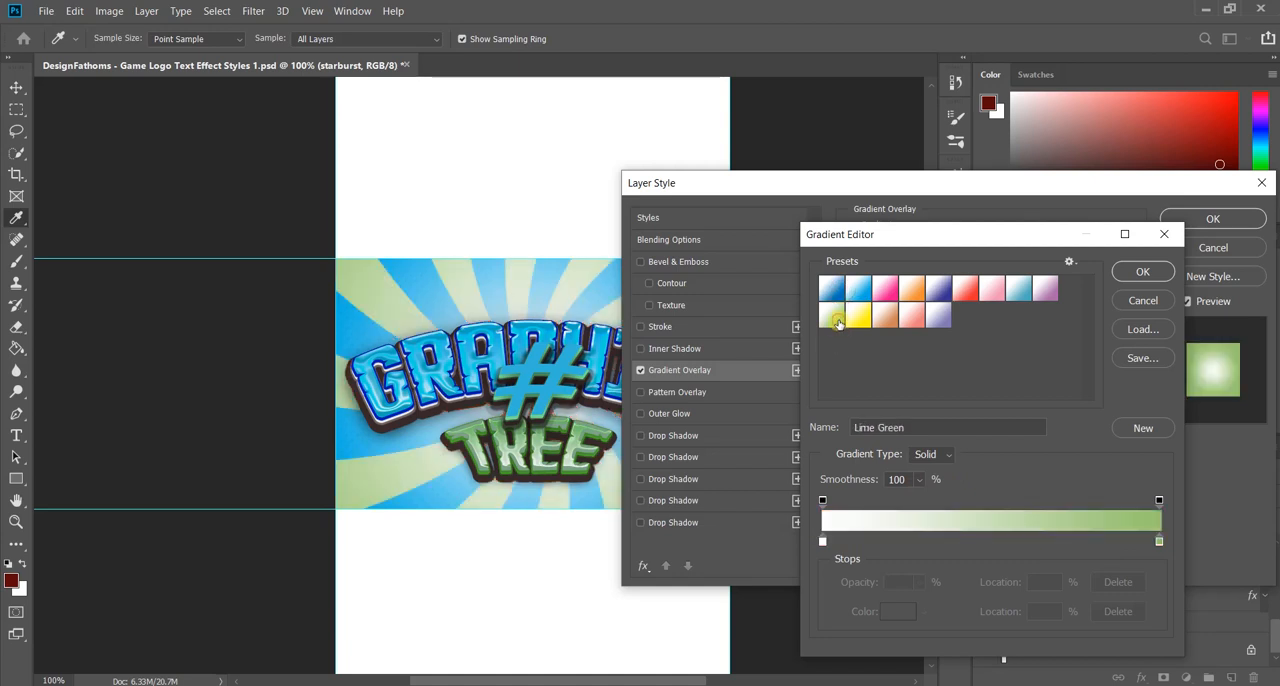
click(1159, 541)
click(898, 611)
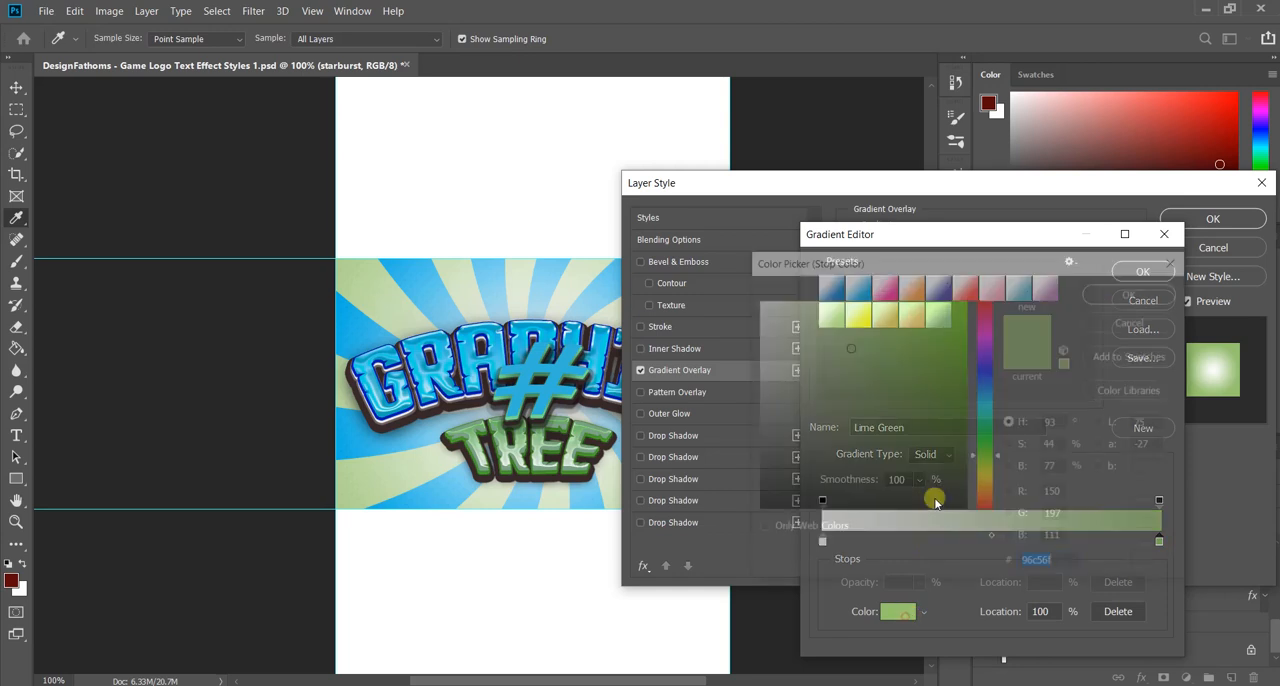
mouse_move(937, 378)
mouse_down()
mouse_move(941, 330)
mouse_move(895, 336)
mouse_up()
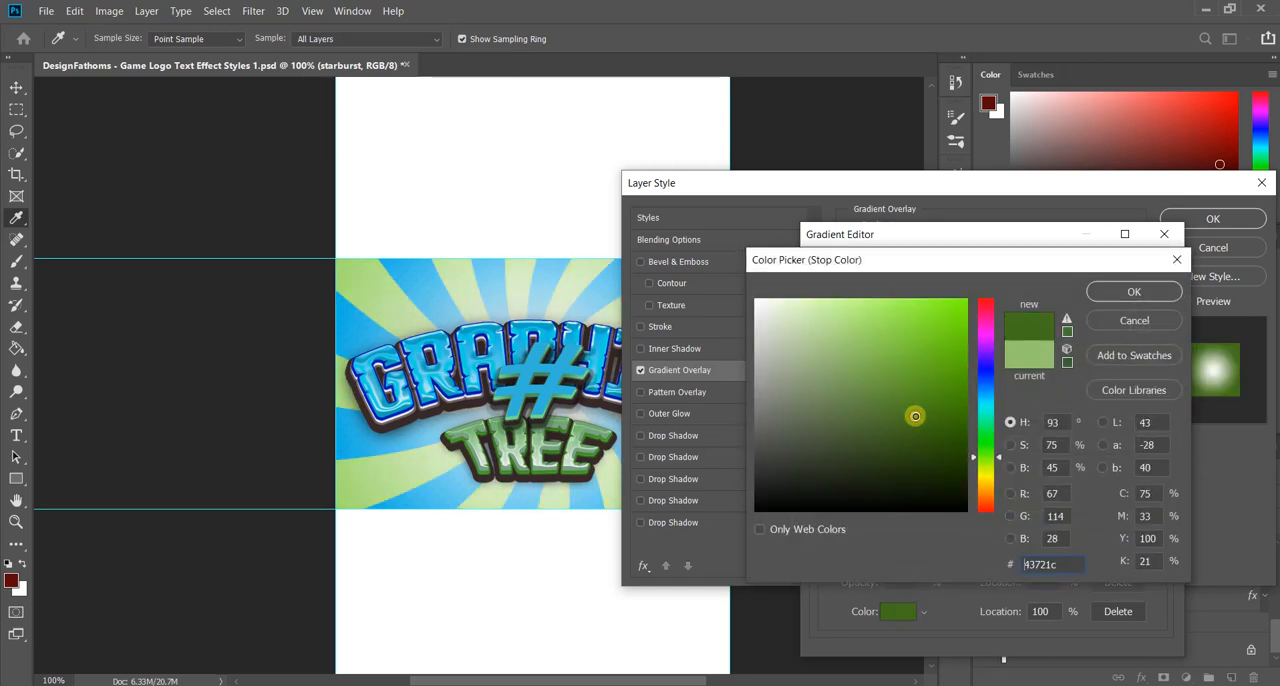
click(1120, 322)
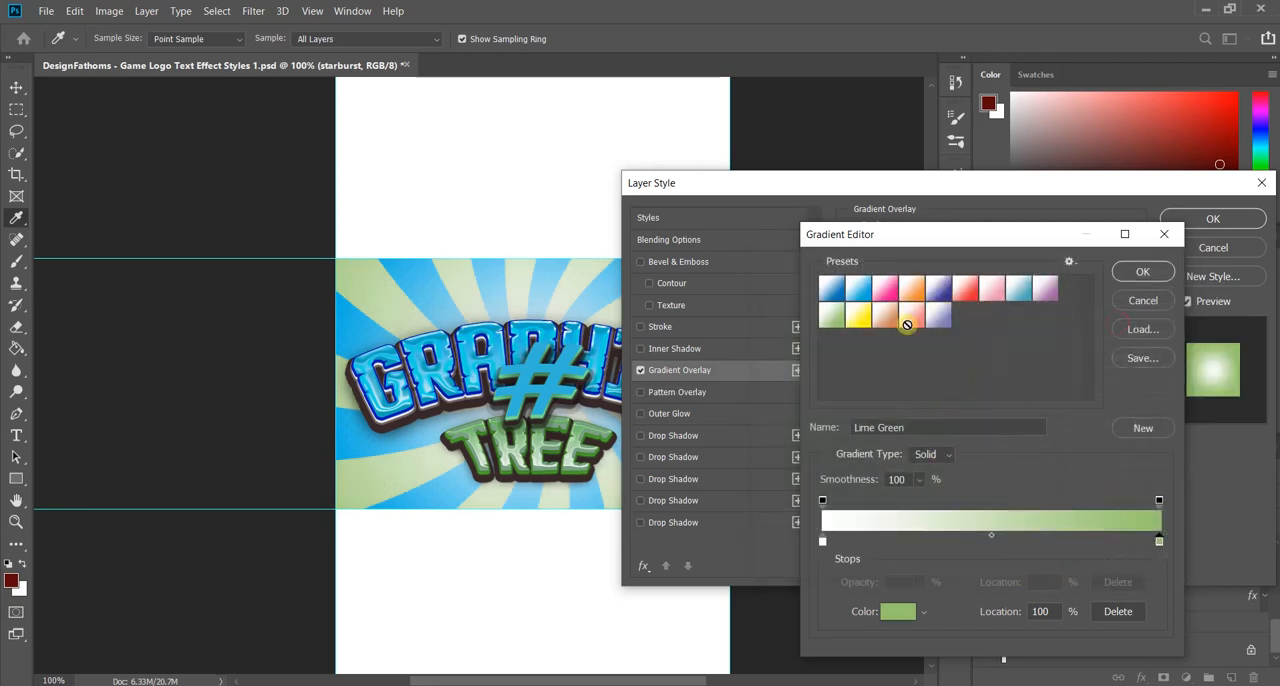
Step: Apply the Lime Green gradient overlay to the starburst layer and select the Gradient Fill 1 background layer
click(1130, 271)
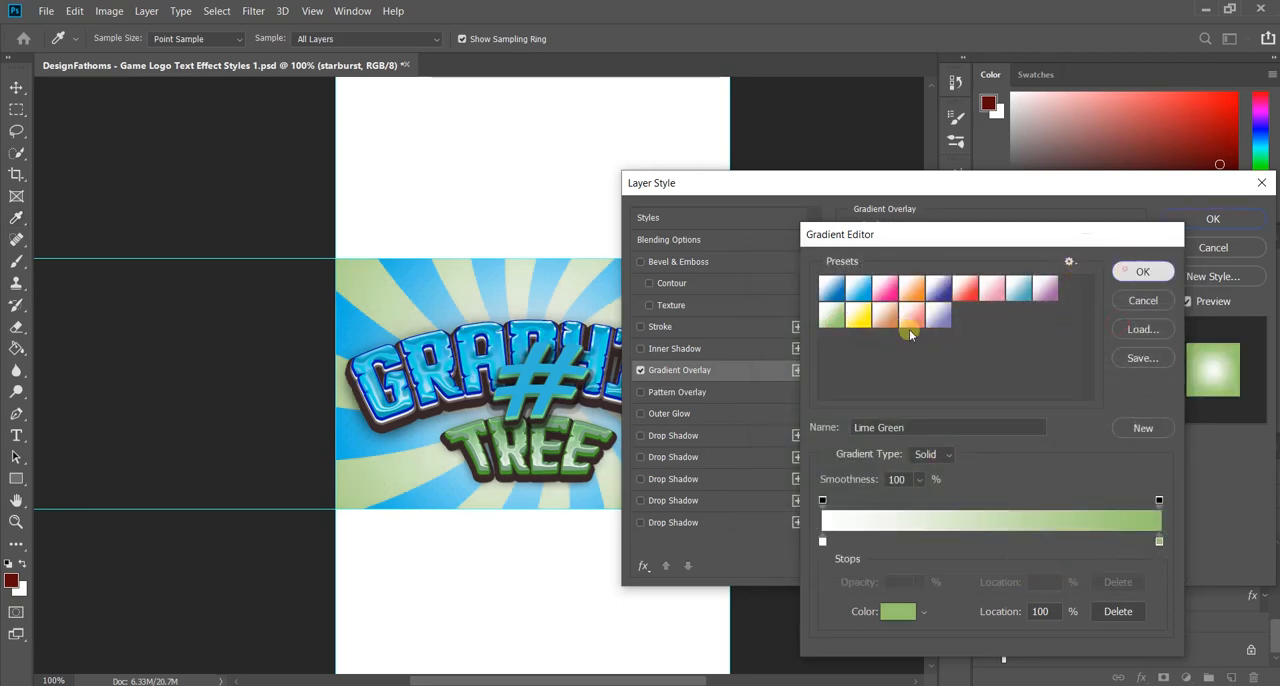
click(1211, 219)
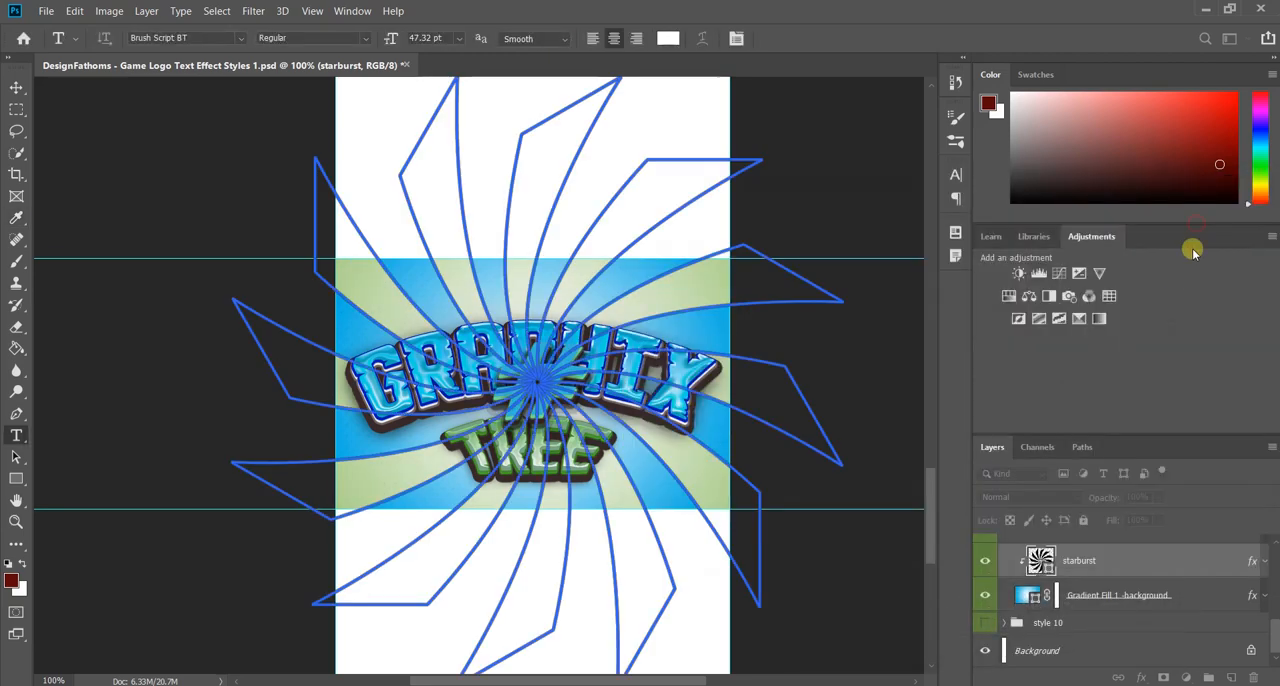
click(1185, 594)
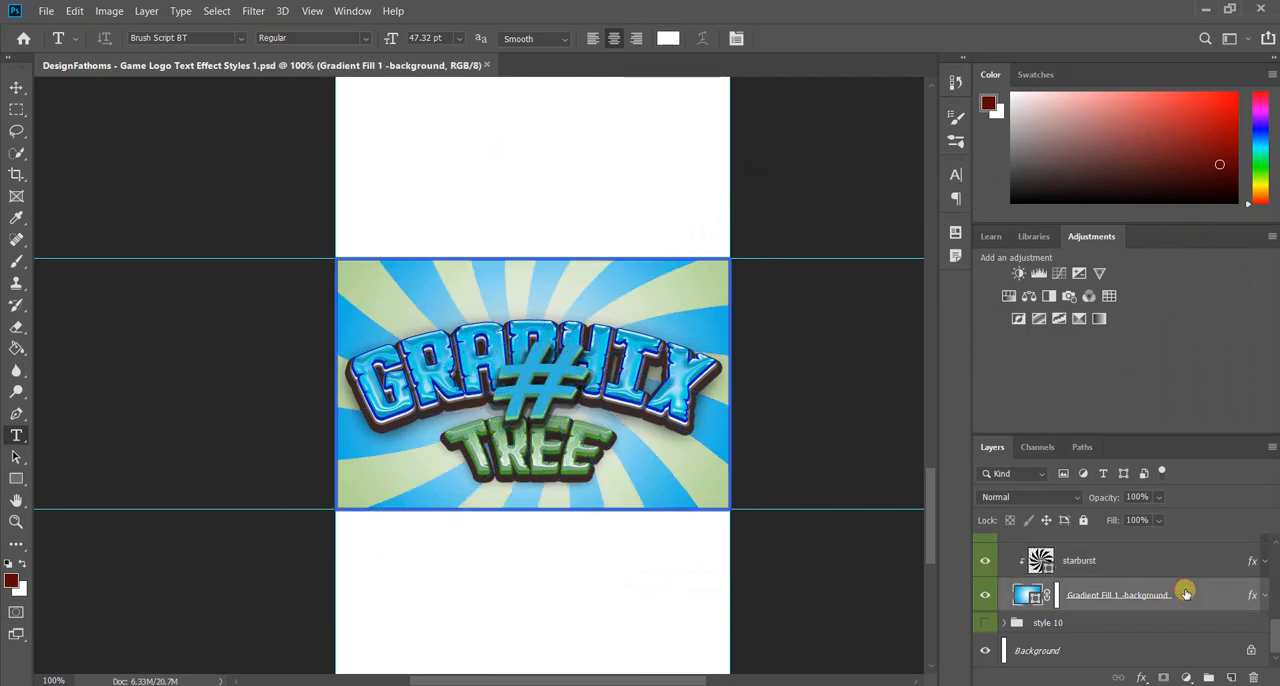